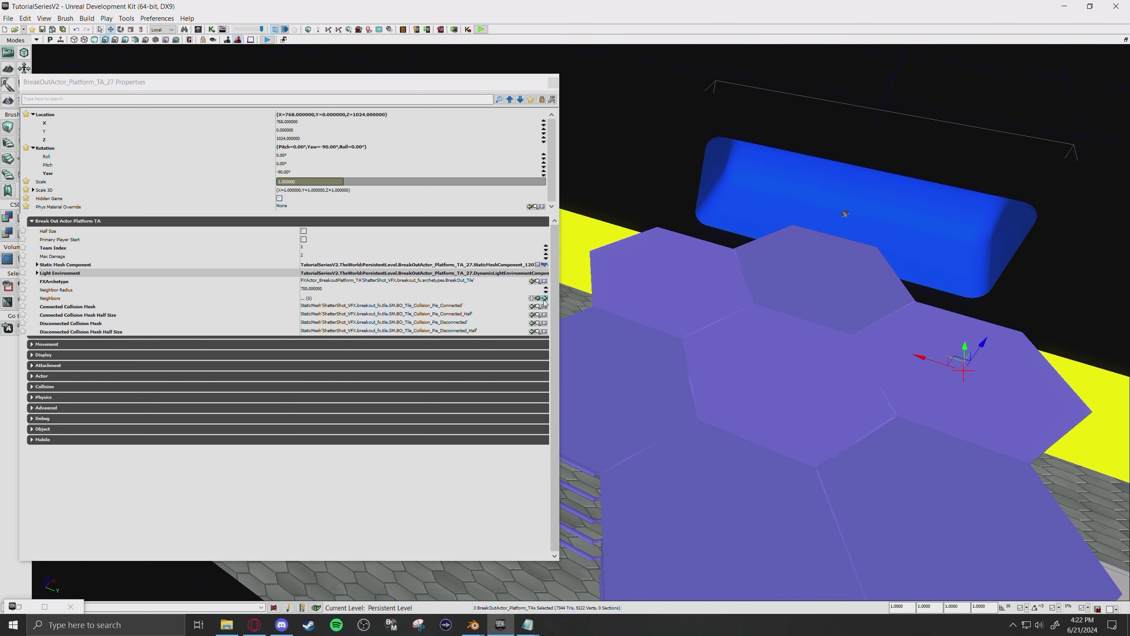
Assign the three selected tiles as neighbors of BreakOutActor_Platform_TA_27, the outer tile nearest the blue goal
left_click(544, 298)
Lock the properties to the back-left outer tile and assign the center tile and its two adjacent outer tiles as its neighbors
left_click(623, 260)
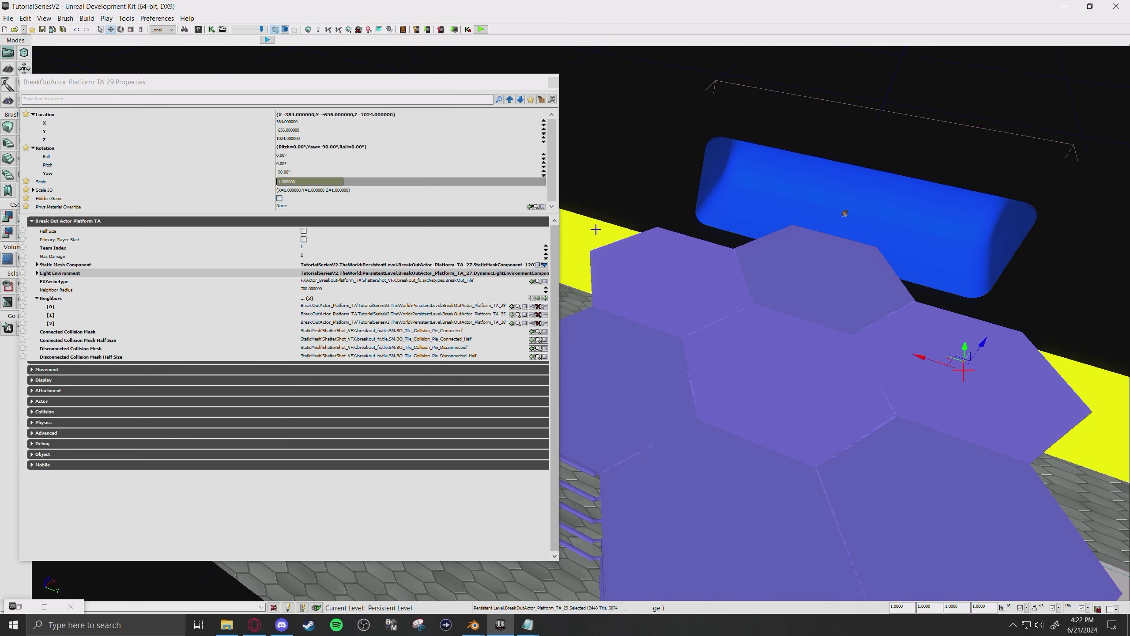
left_click(542, 100)
left_click(782, 379)
left_click(654, 378, "ctrl")
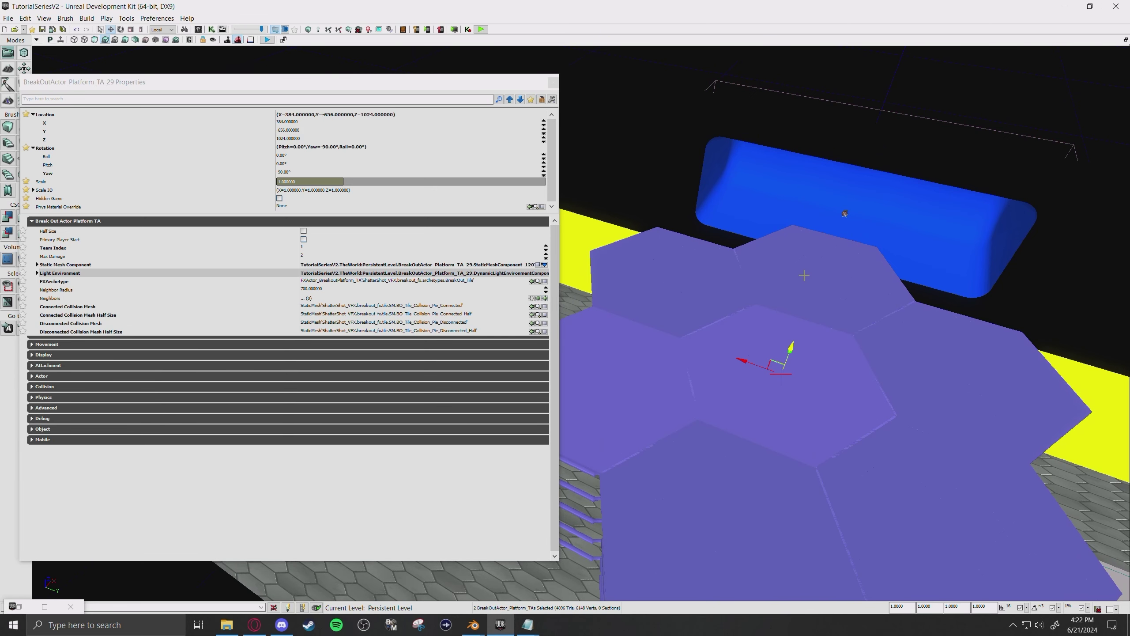
left_click(694, 290, "ctrl")
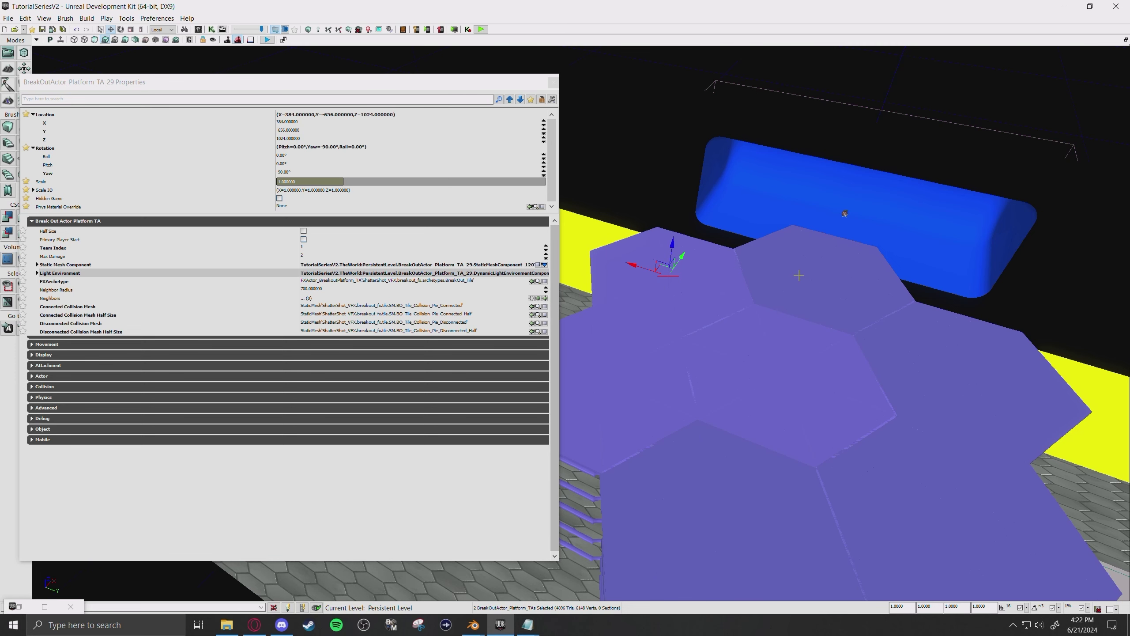
left_click(783, 276, "ctrl")
left_click(692, 277, "ctrl")
left_click(539, 298)
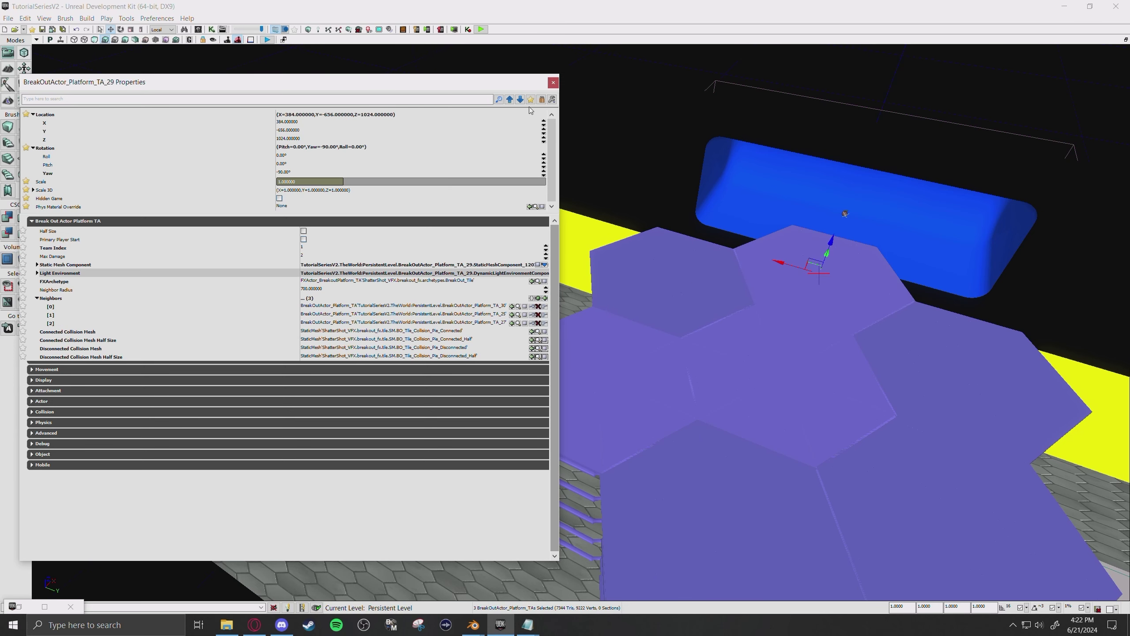
Assign the back-left, center and front outer tiles as neighbors of the left outer tile, with its properties locked during selection
left_click(677, 340)
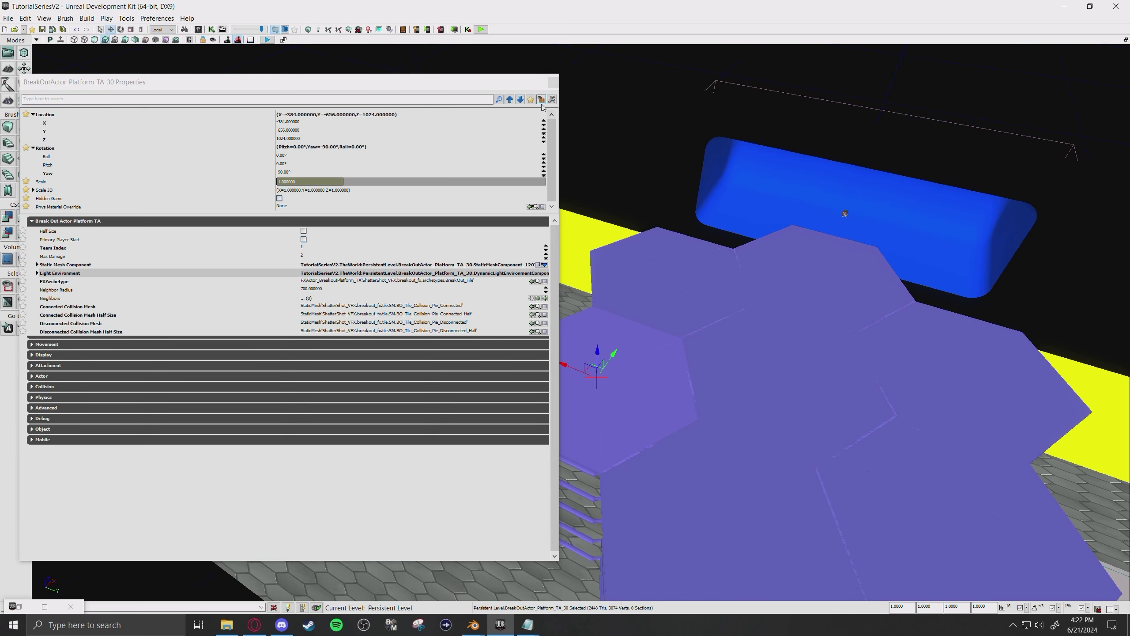
left_click(682, 307)
left_click(712, 356, "ctrl")
left_click(725, 462, "ctrl")
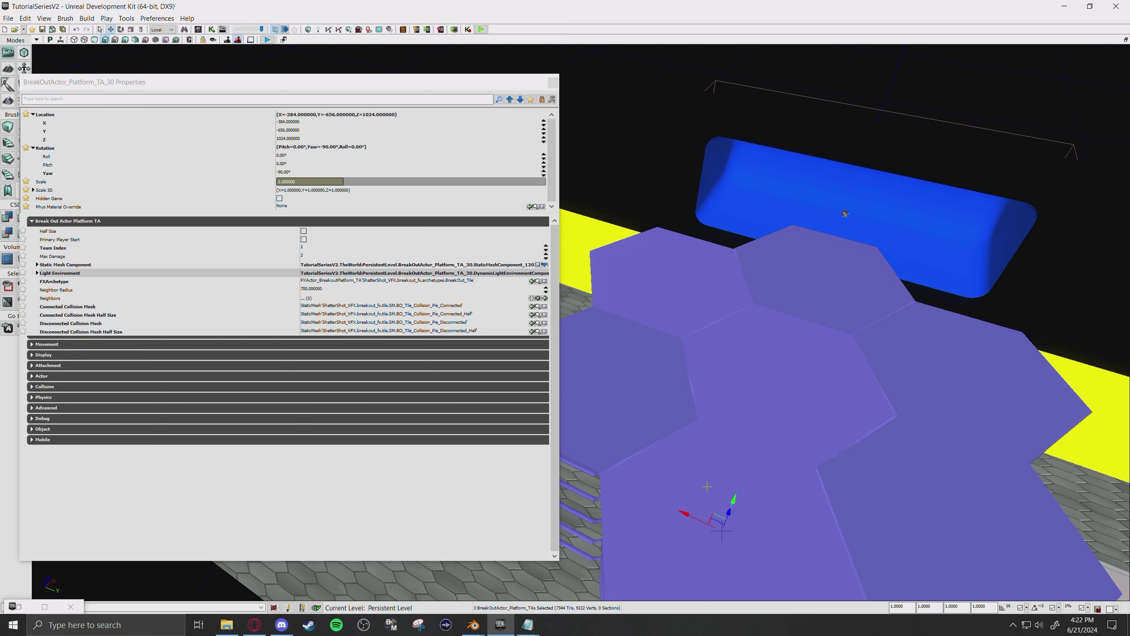
left_click(545, 298)
left_click(542, 99)
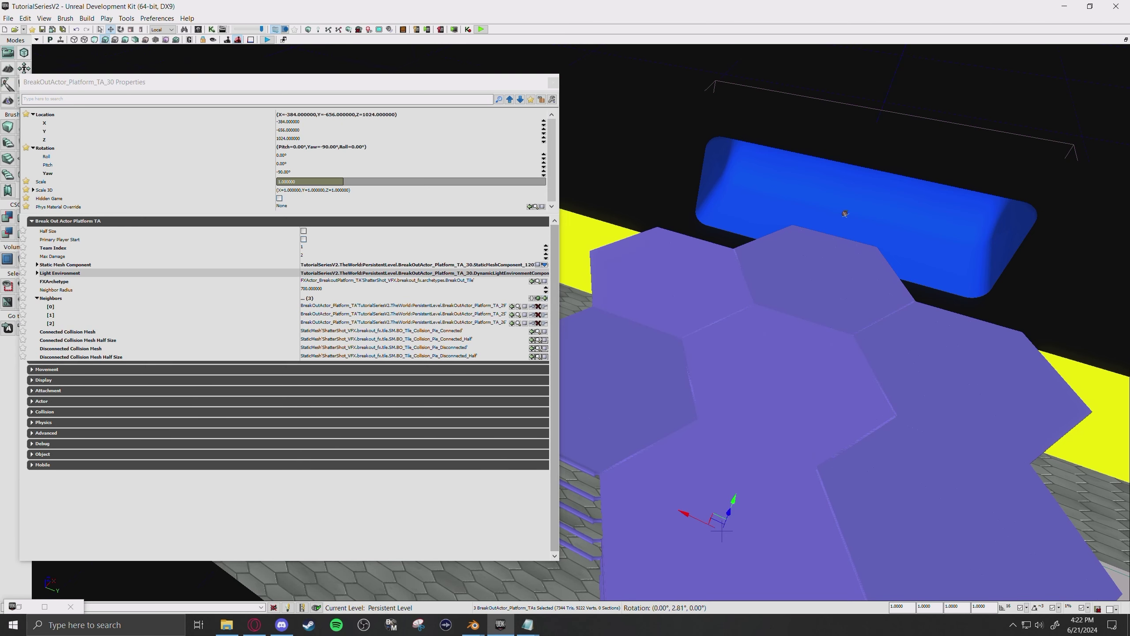
Lock the properties to the front outer tile and assign the center, left and front-right tiles as its neighbors
right_click_drag(650, 440, 652, 453)
left_click(652, 453)
left_click(542, 99)
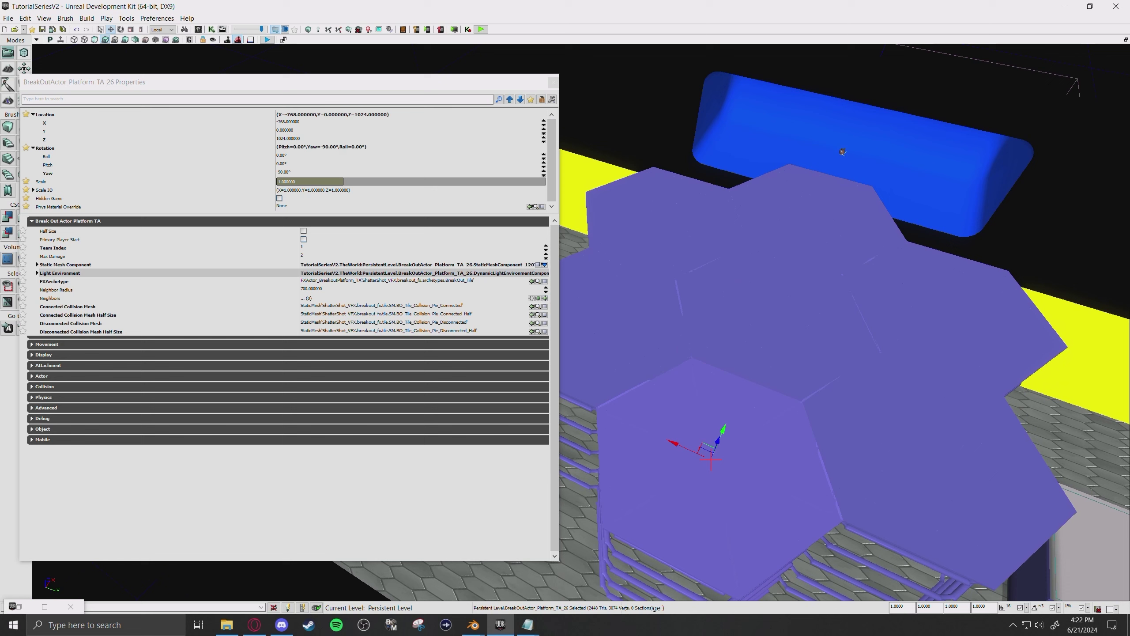
left_click(632, 321)
left_click(826, 403, "ctrl")
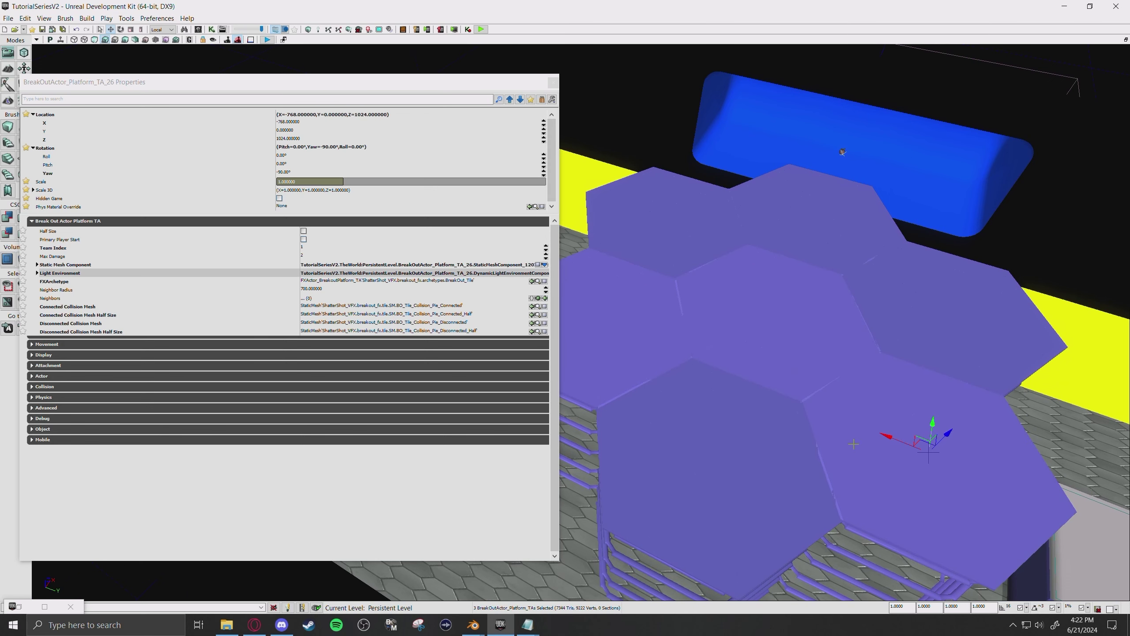
left_click(545, 298)
left_click(542, 99)
Lock the properties to the front-right outer tile and assign the tiles touching it as its neighbors
right_click_drag(685, 419, 672, 427)
left_click(672, 427)
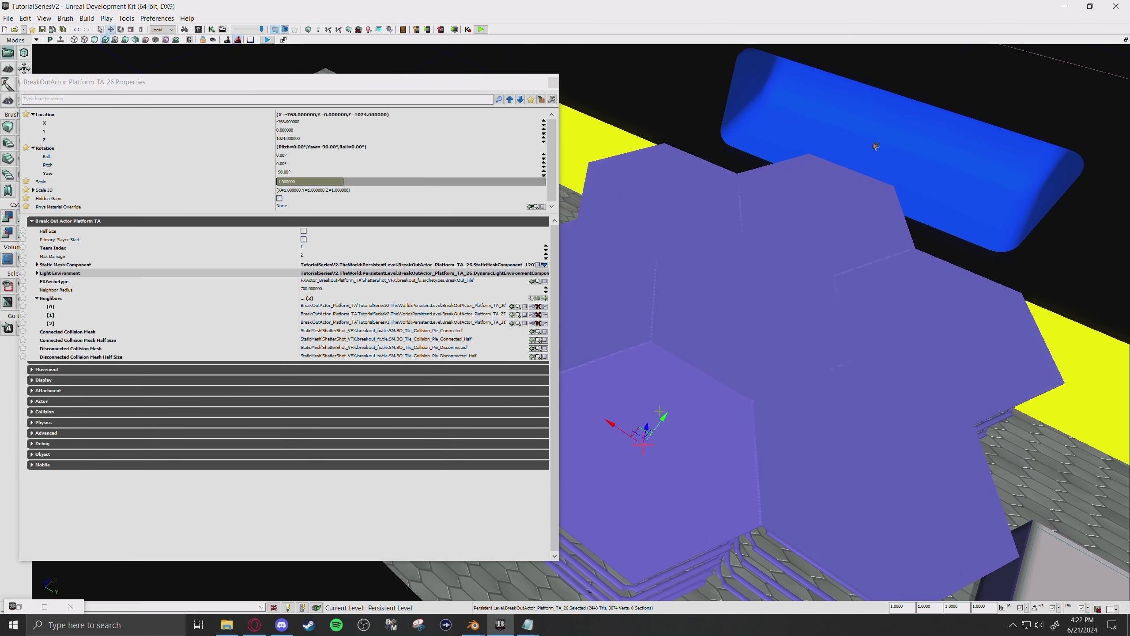
left_click(800, 437)
left_click(542, 99)
left_click(655, 421)
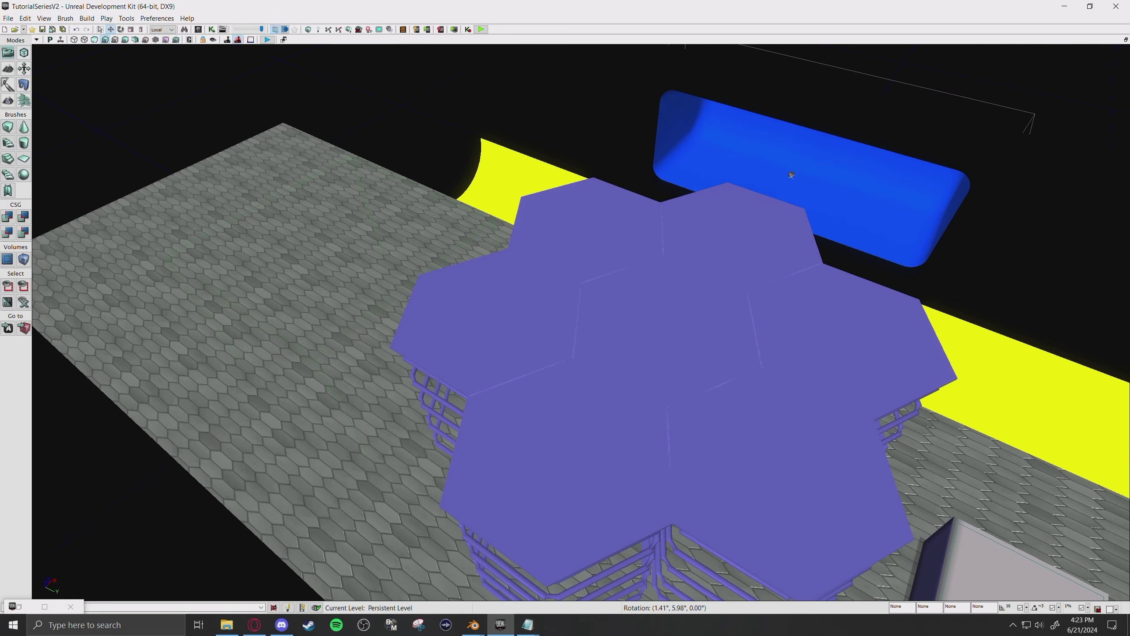
Select all seven hexagonal platform tiles and move them together along the map and down to floor level
mouse_move(613, 227)
right_mouse_down()
mouse_move(620, 213)
mouse_move(613, 228)
right_mouse_up()
left_click(541, 314)
left_click(525, 267, "ctrl")
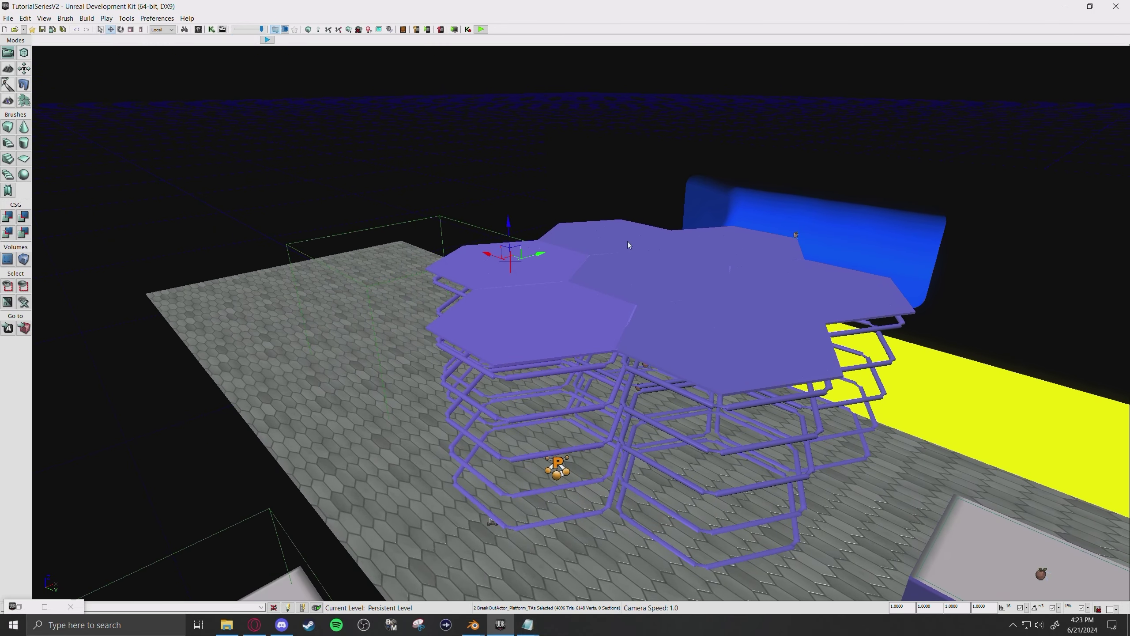
left_click(621, 242, "ctrl")
left_click(663, 269, "ctrl")
left_click(730, 250, "ctrl")
left_click(796, 287, "ctrl")
left_click(749, 336, "ctrl")
right_click_drag(749, 336, 752, 324)
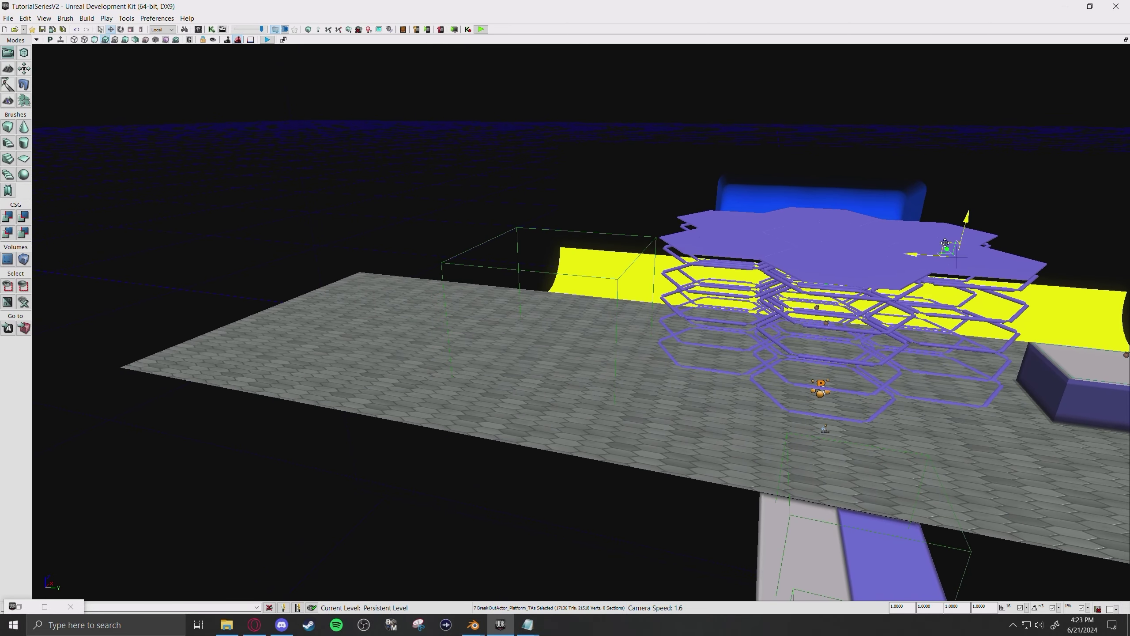
left_click_drag(945, 242, 559, 348)
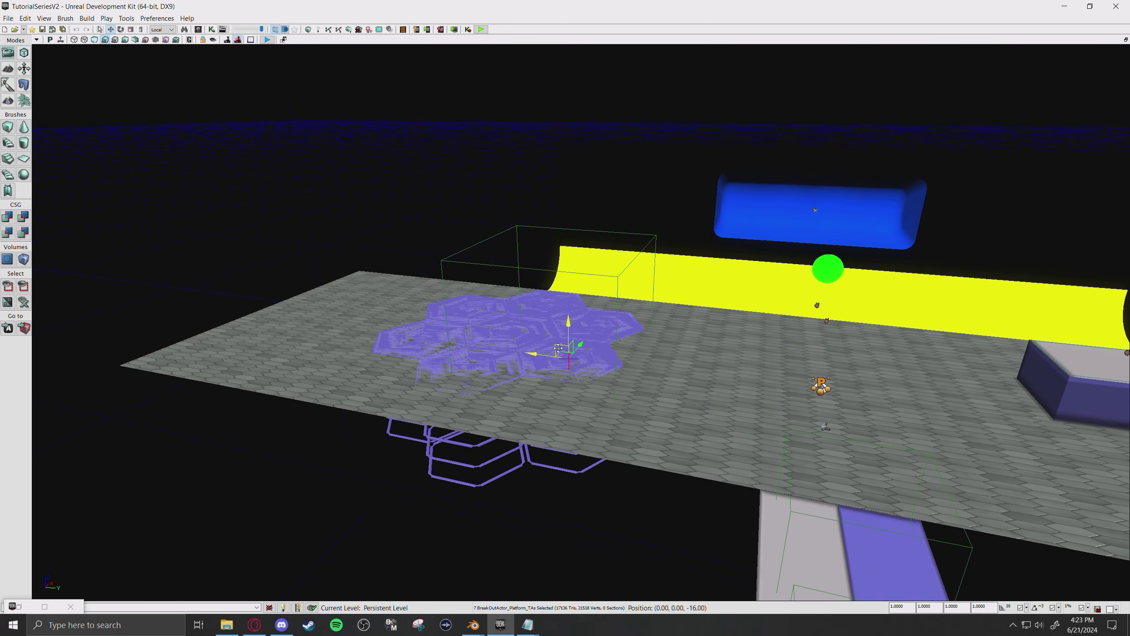
Move the group of seven platform tiles off the tiled floor to the empty space past its far end
right_click_drag(559, 349, 548, 360)
left_click_drag(734, 296, 497, 406)
right_click_drag(497, 407, 498, 406)
scroll(502, 408, "up", 7)
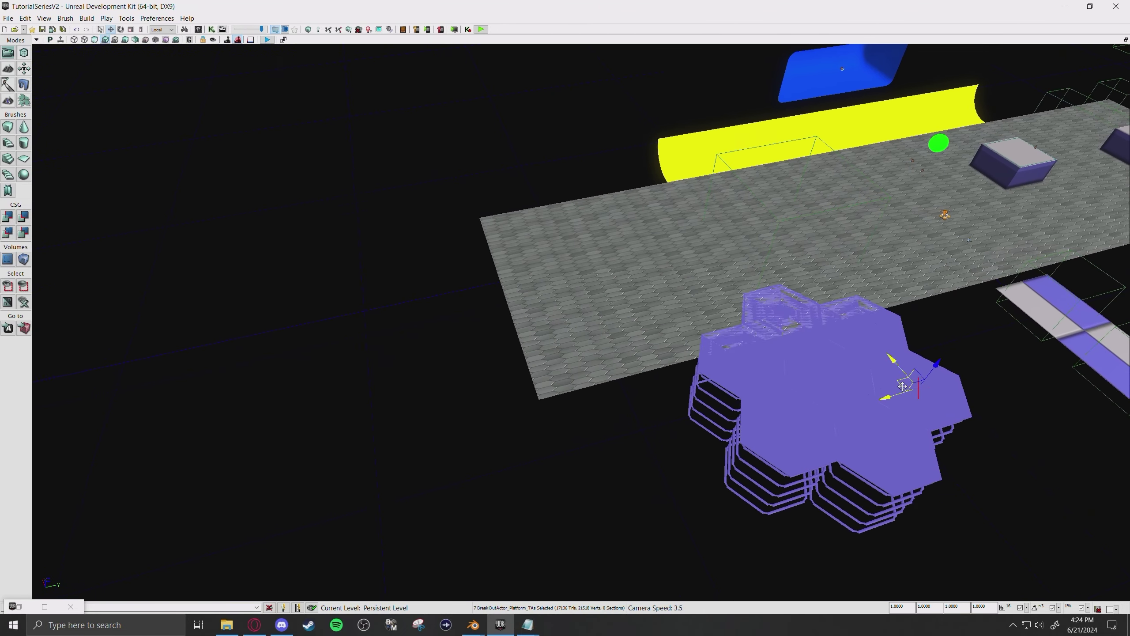
right_click_drag(903, 387, 942, 406)
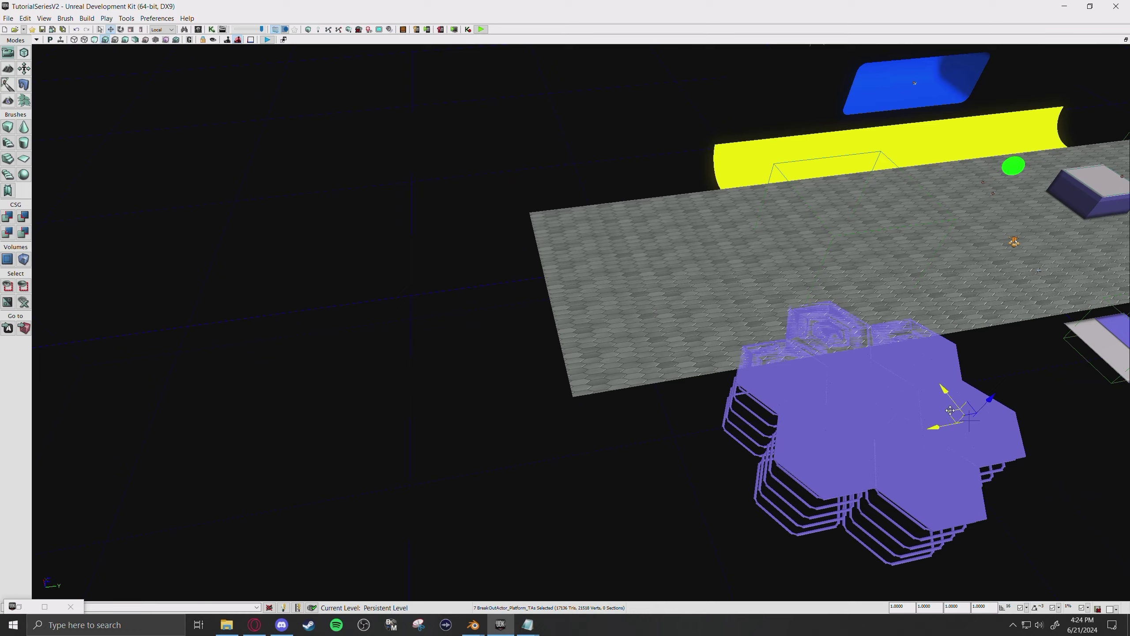
left_click_drag(951, 410, 465, 340)
right_click_drag(465, 340, 382, 325)
left_click(9, 18)
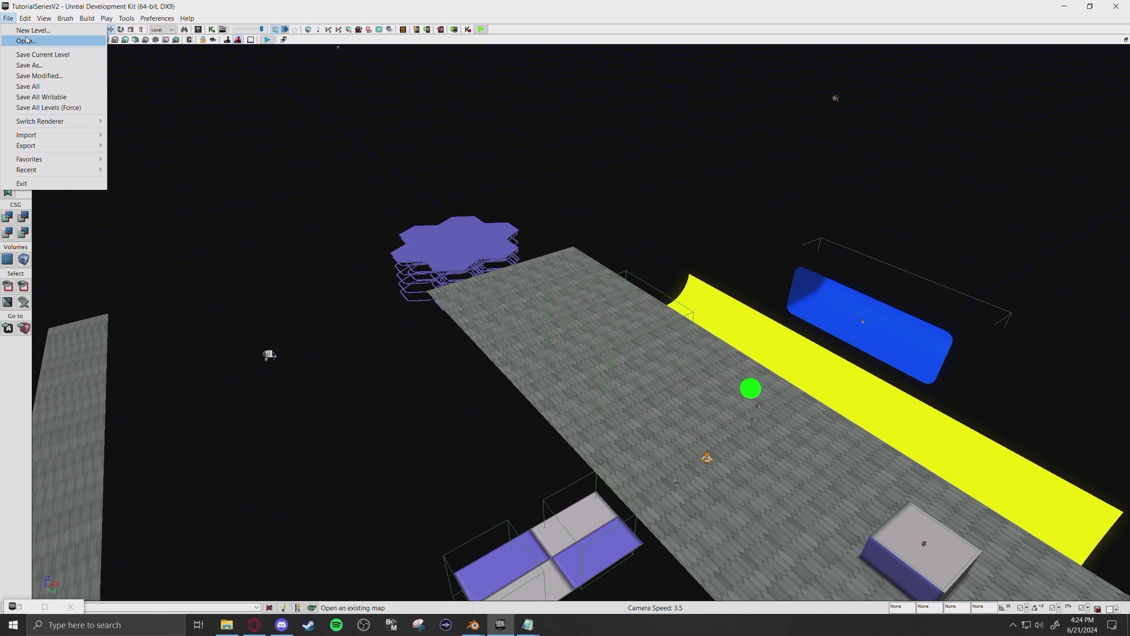
key("Escape")
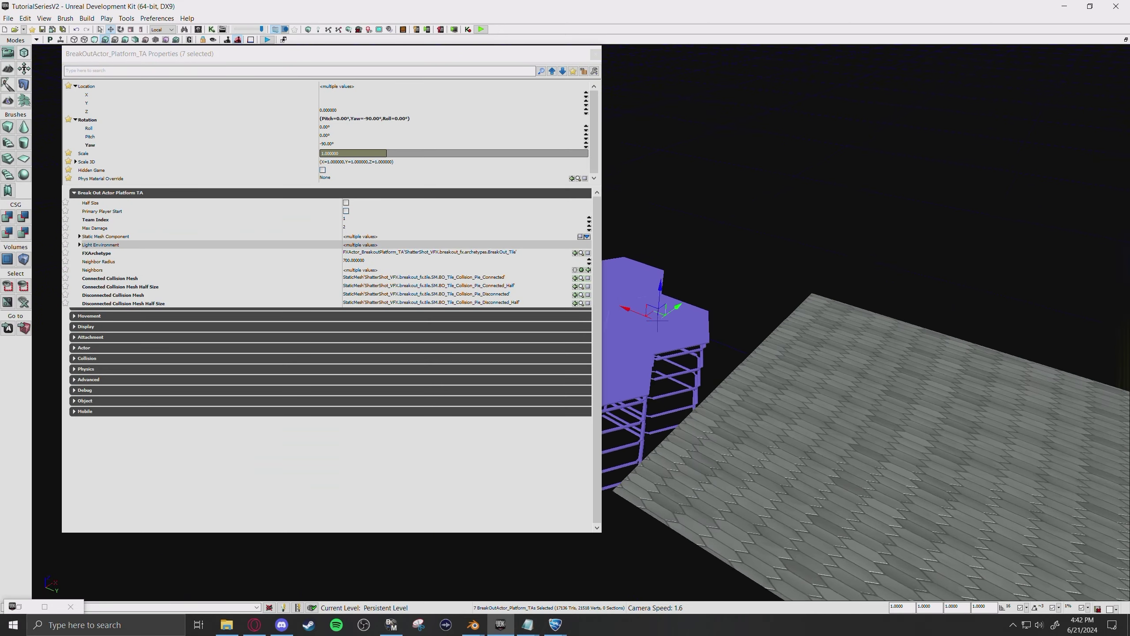
Filter the seven tiles' properties by "shad" and enable Use Precomputed Shadows for their static mesh components
right_click_drag(756, 325, 648, 321)
left_click_drag(329, 49, 303, 49)
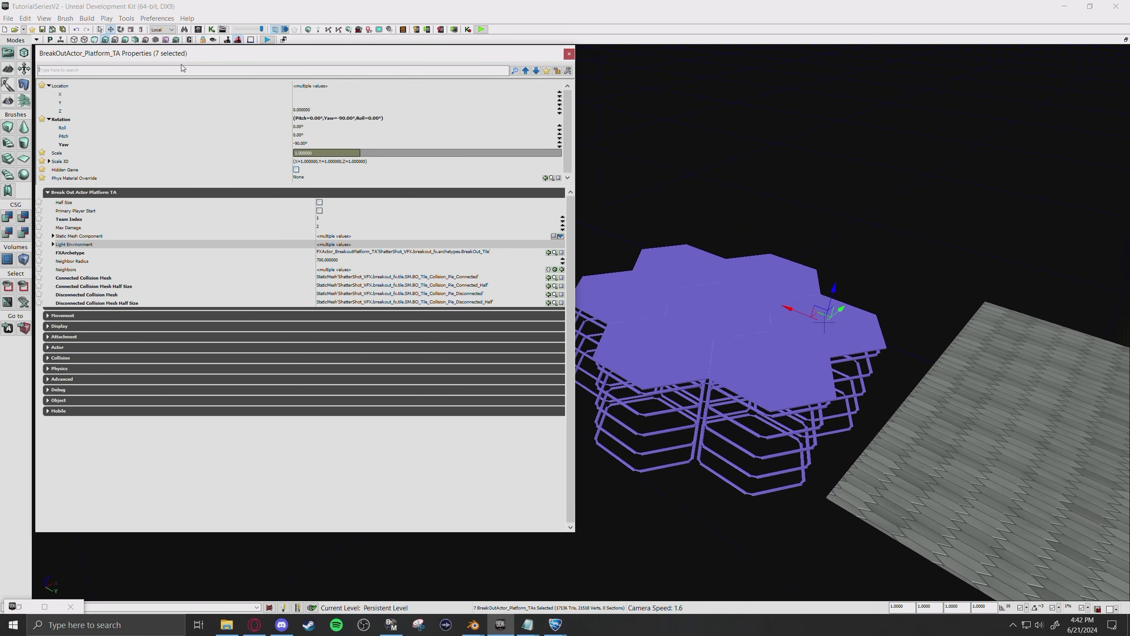
left_click(183, 69)
type("shad")
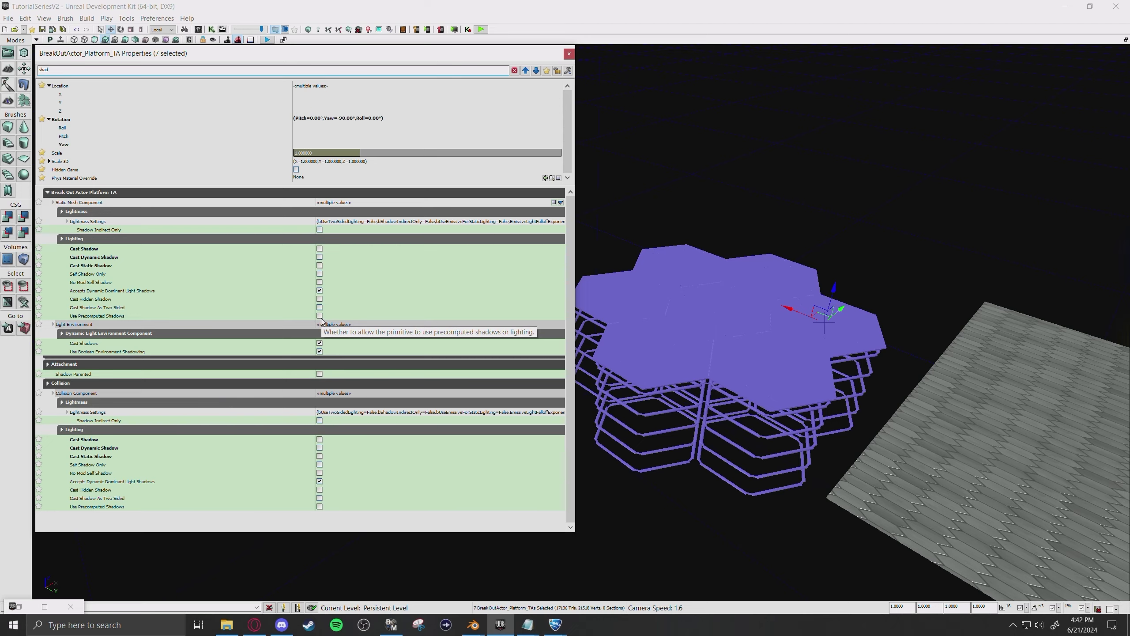
left_click(320, 316)
right_click_drag(590, 300, 614, 284)
key("w")
right_click_drag(703, 303, 597, 325)
right_click_drag(675, 207, 666, 203)
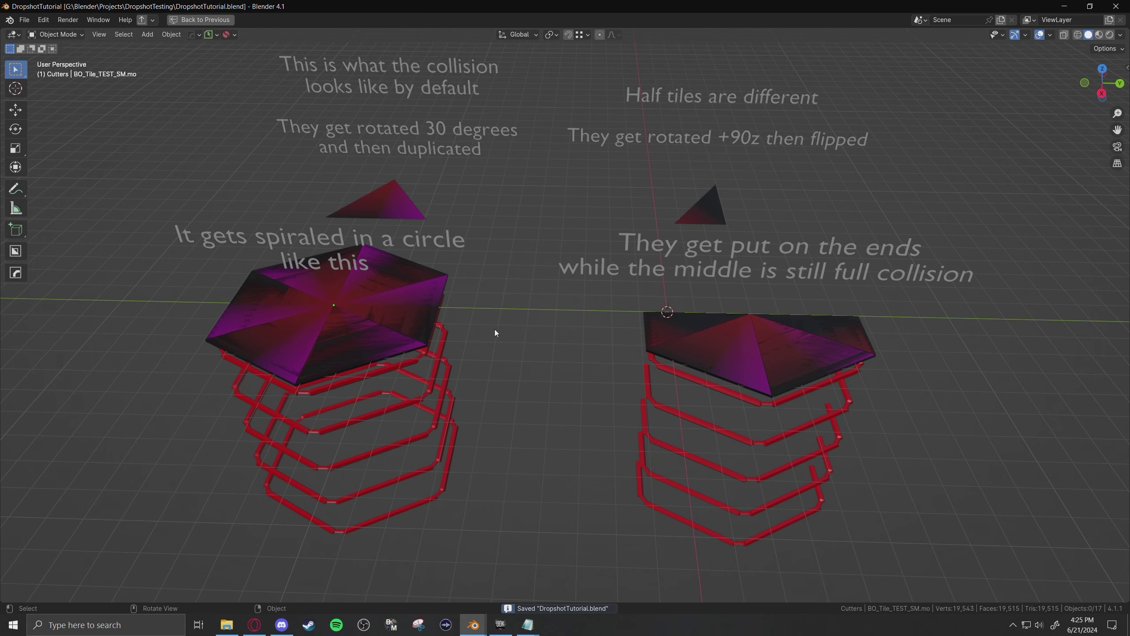
Isolate the full and half tile models in local view and examine their top surfaces and frames
middle_click_drag(495, 328, 453, 358)
left_click(383, 383)
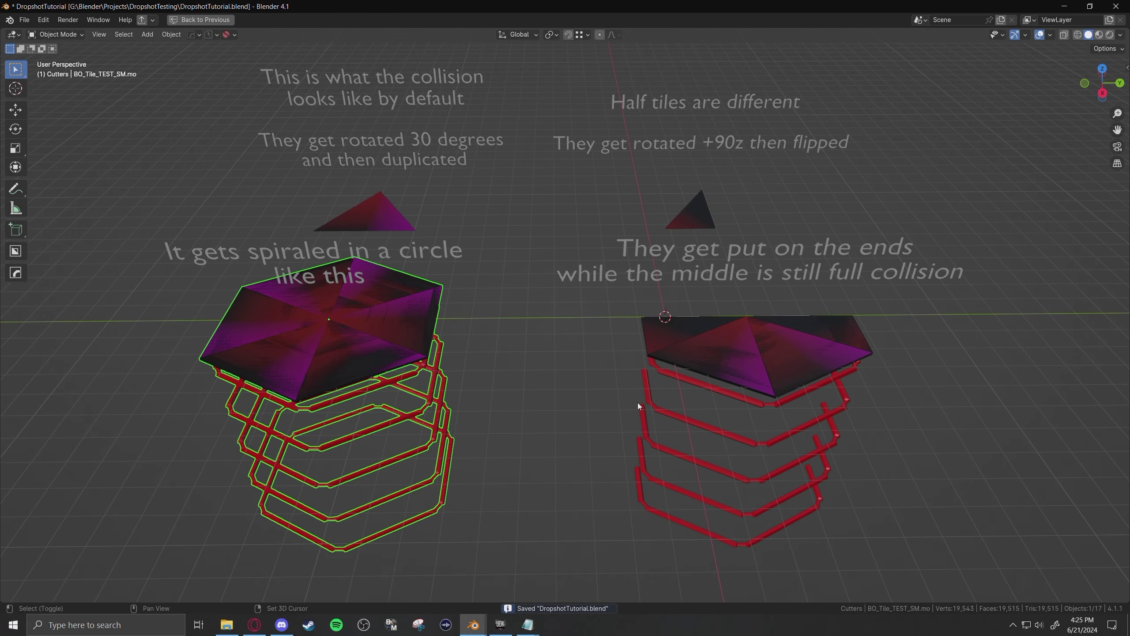
left_click(638, 403, "shift")
key("KP_Divide")
left_click(607, 371)
scroll(578, 359, "up", 6)
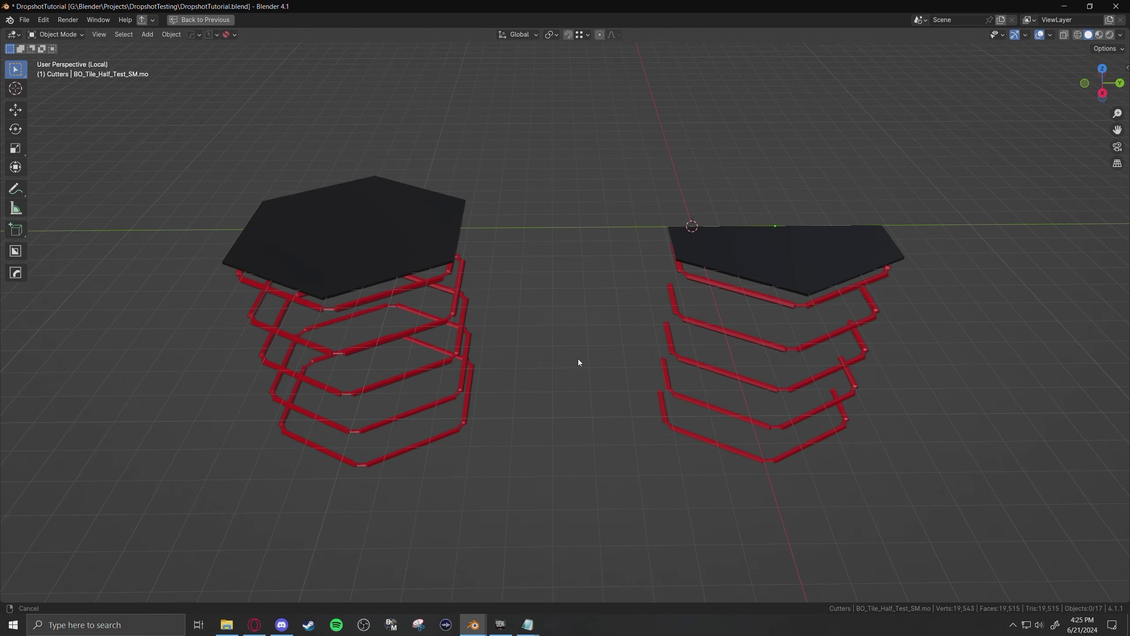
middle_click_drag(247, 309, 269, 290, "shift")
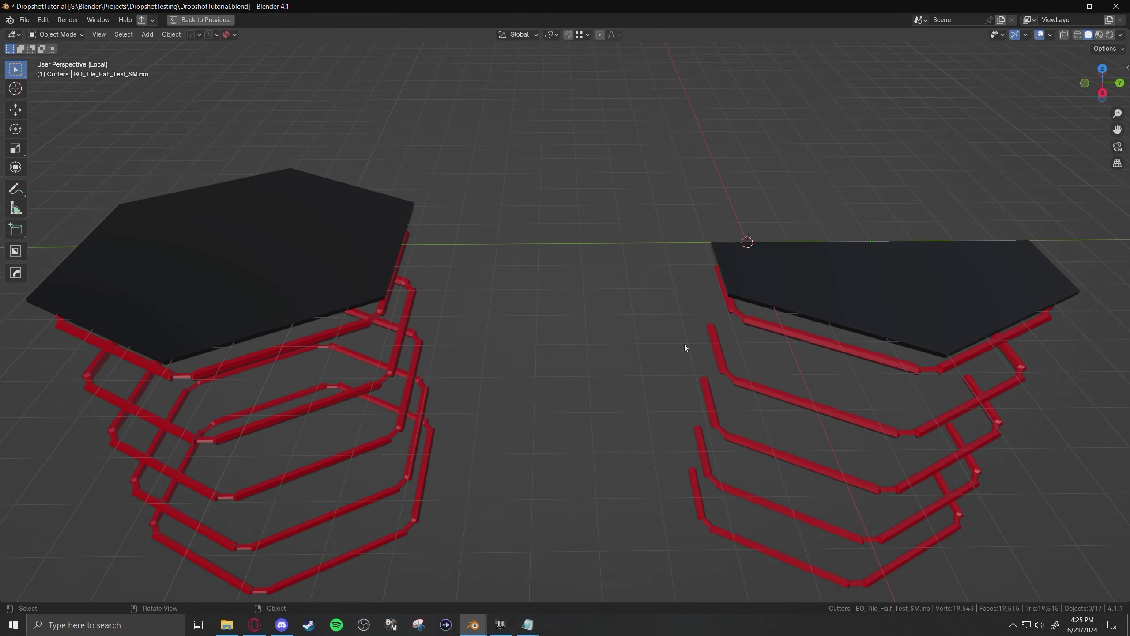
scroll(724, 325, "down", 4)
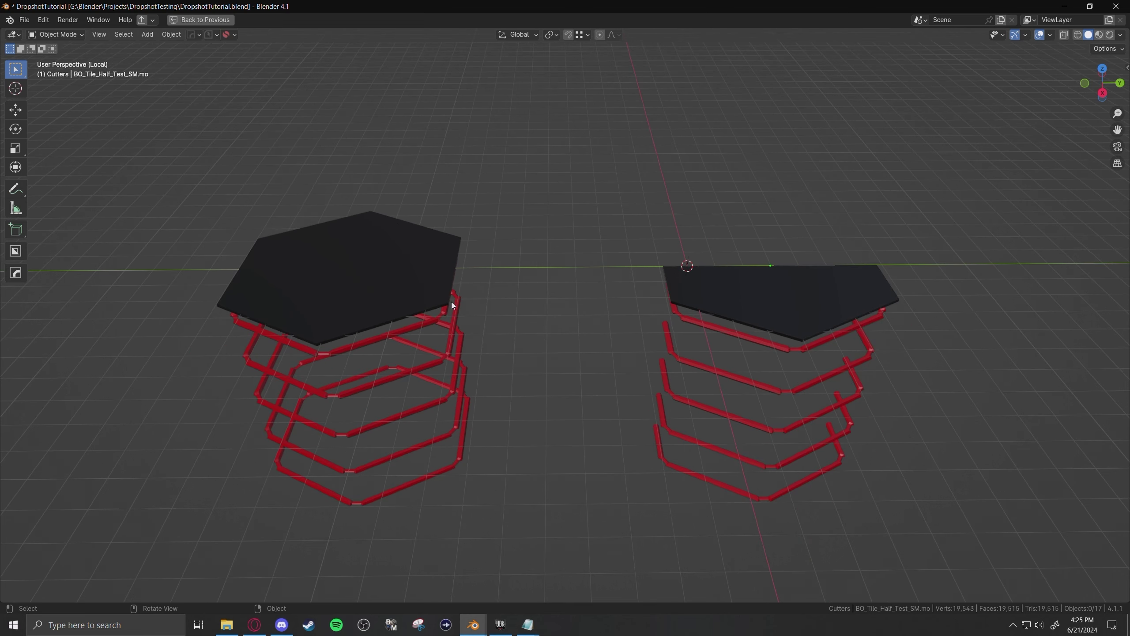
Try to delete the full and half tile models outside local view, and save the file
key("slash")
left_click(414, 384)
left_click(711, 426, "shift")
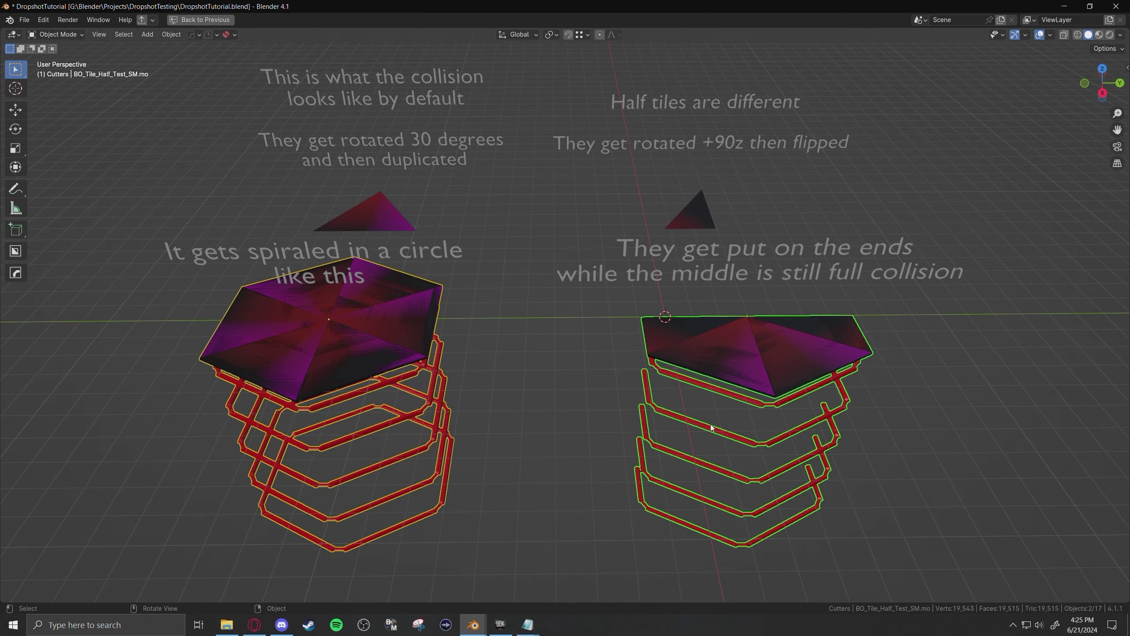
key("Delete")
middle_click_drag(419, 336, 462, 357)
key("ctrl+s")
key("ctrl+z")
Hide the full and half tile models that cover the collision meshes
key("KP_Divide")
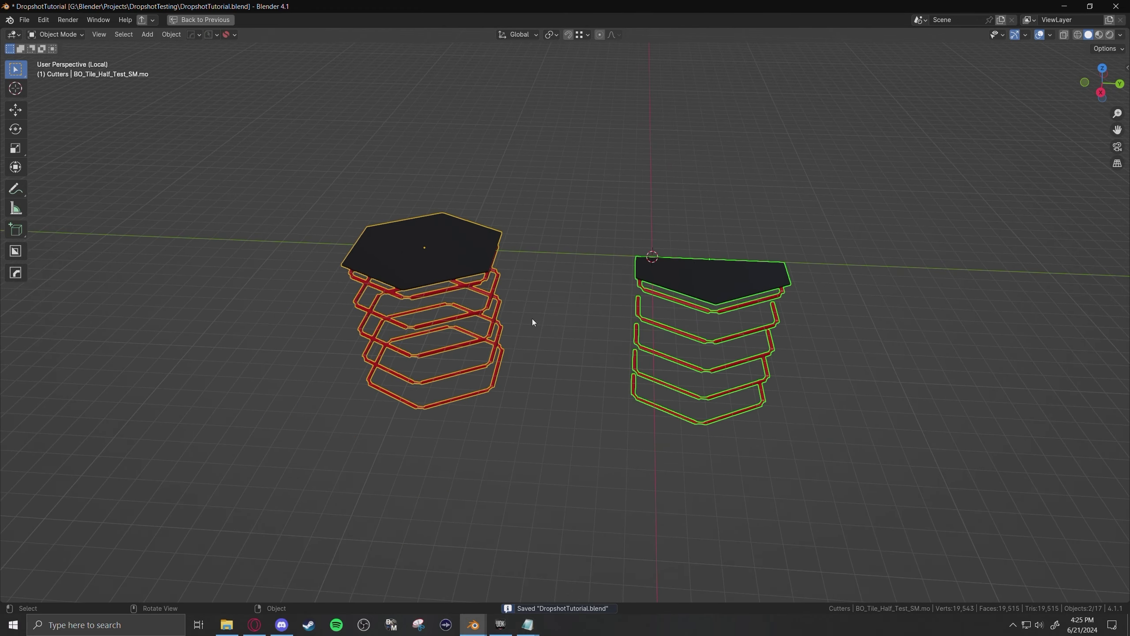
key("KP_Divide")
key("h")
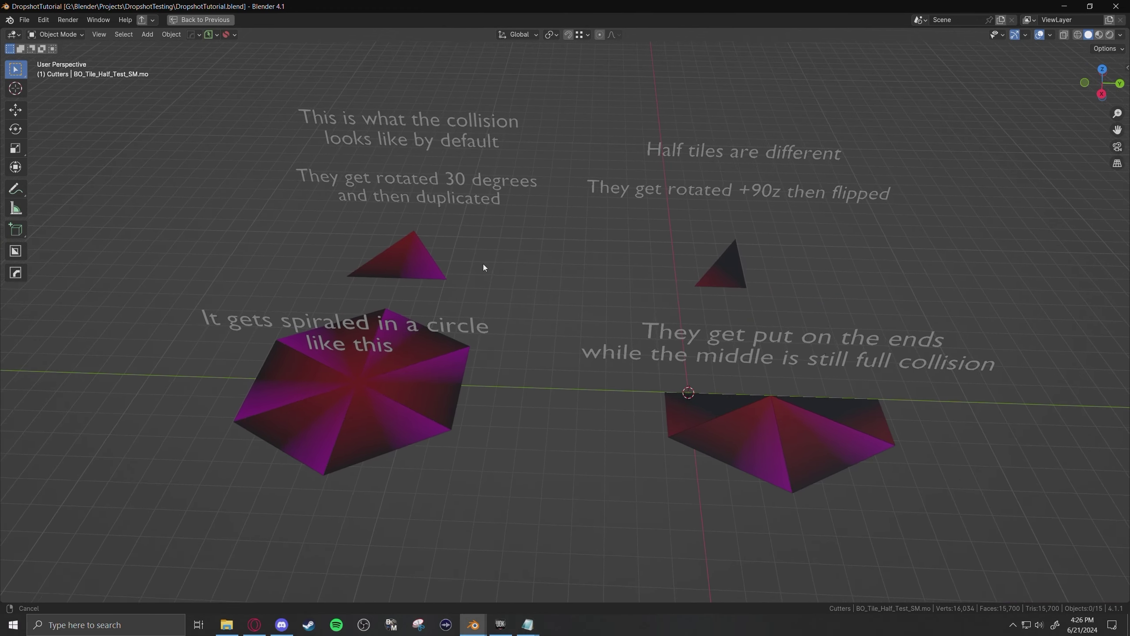
Examine the full and half tile collision layouts and select the default full-tile collision pie piece
middle_click_drag(483, 263, 476, 263, "shift")
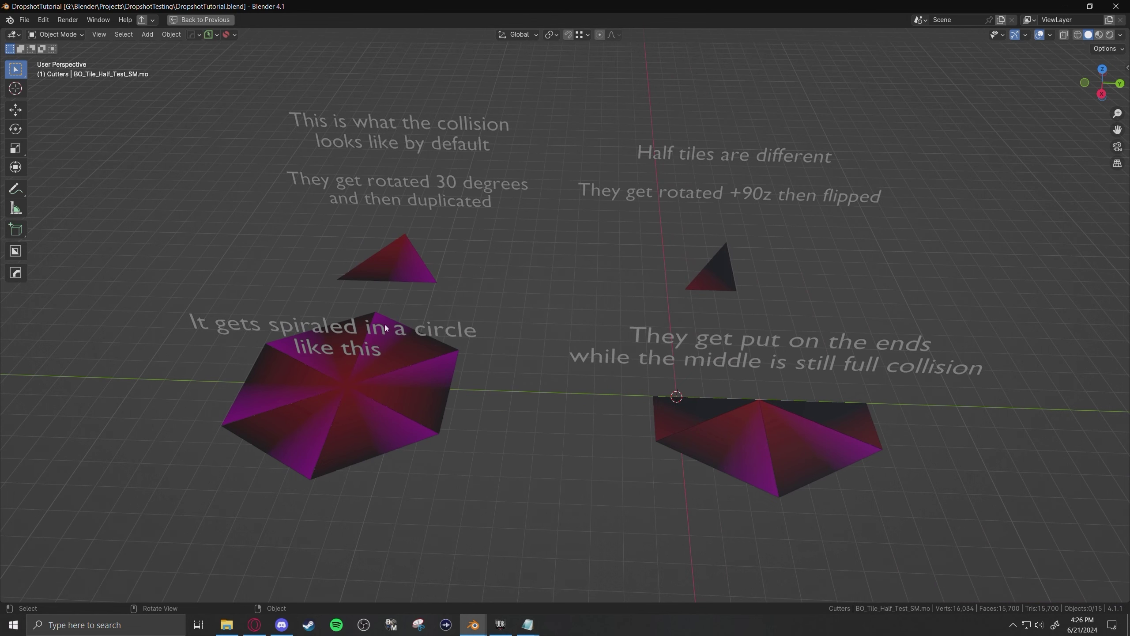
middle_click_drag(688, 343, 633, 210)
middle_click_drag(620, 255, 721, 354, "shift")
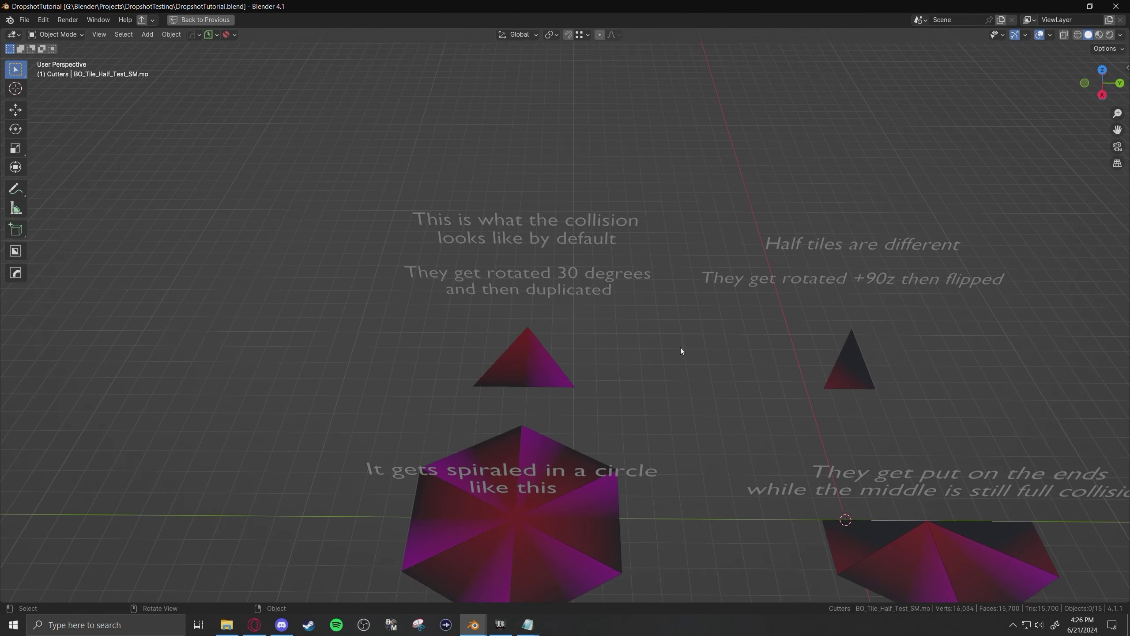
scroll(552, 339, "up", 3)
left_click(550, 336)
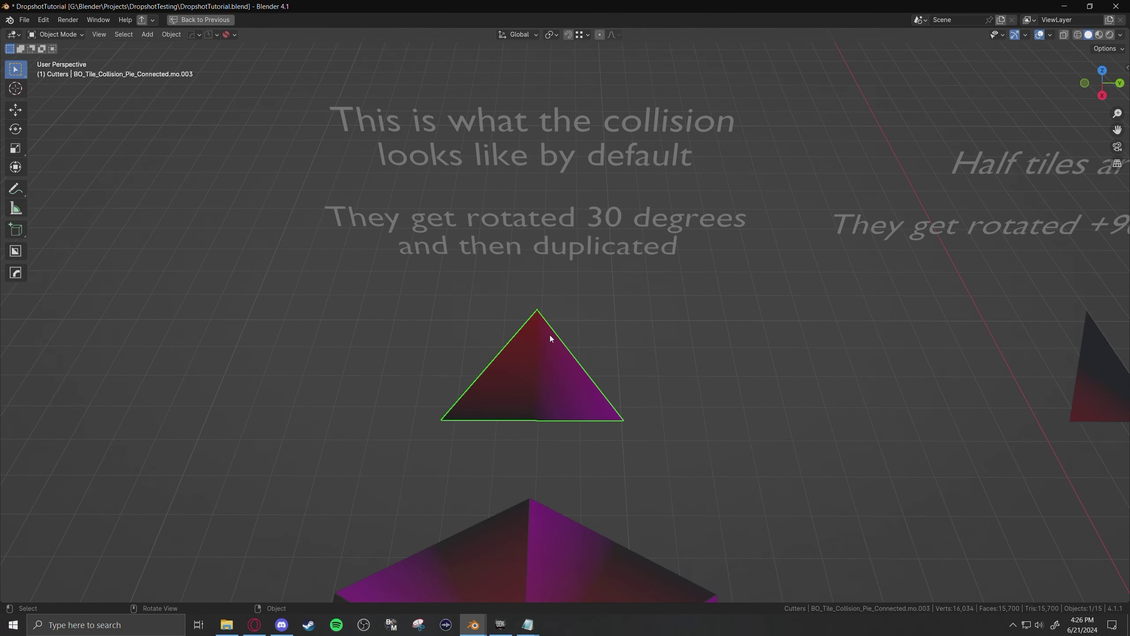
Switch to Unreal Development Kit, show a moved platform tile's properties and highlight its Connected Collision Mesh entry
left_click(501, 625)
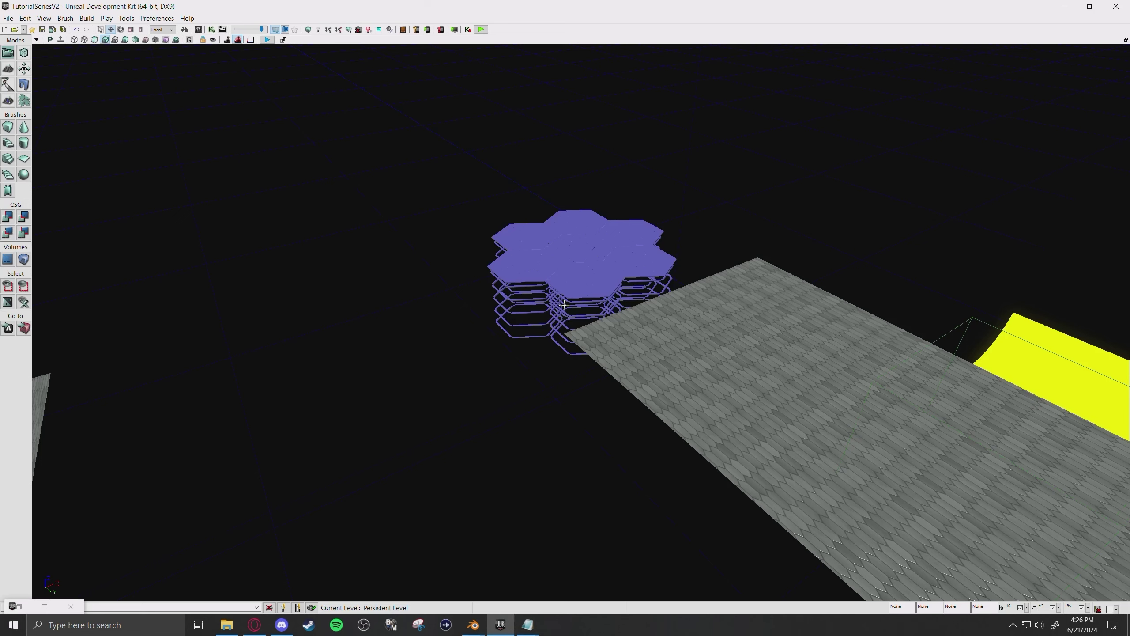
key("F4")
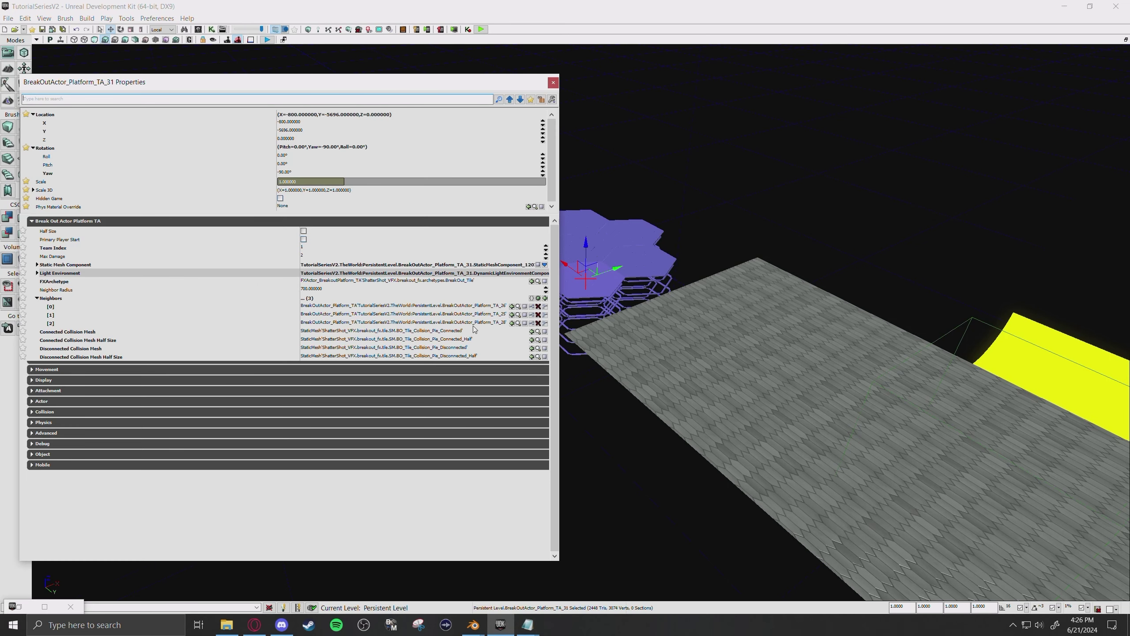
left_click(451, 333)
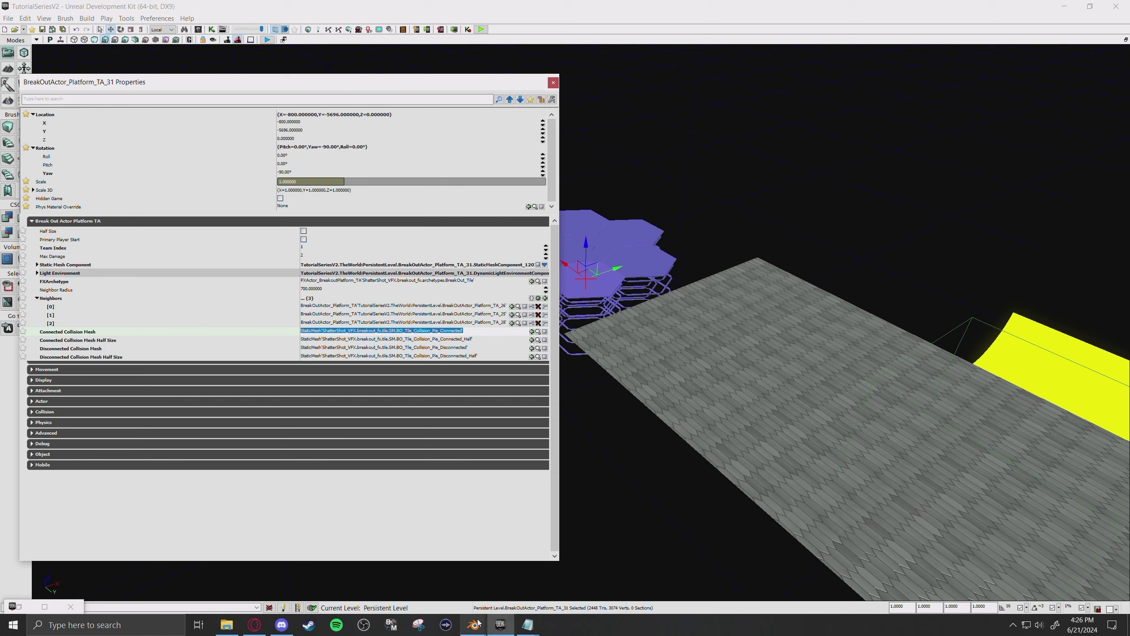
Switch to Blender, select the default half-tile collision piece for comparison with the full-tile piece, and clear the selection
mouse_move(473, 625)
left_click(448, 537)
middle_click_drag(730, 311, 356, 328, "shift")
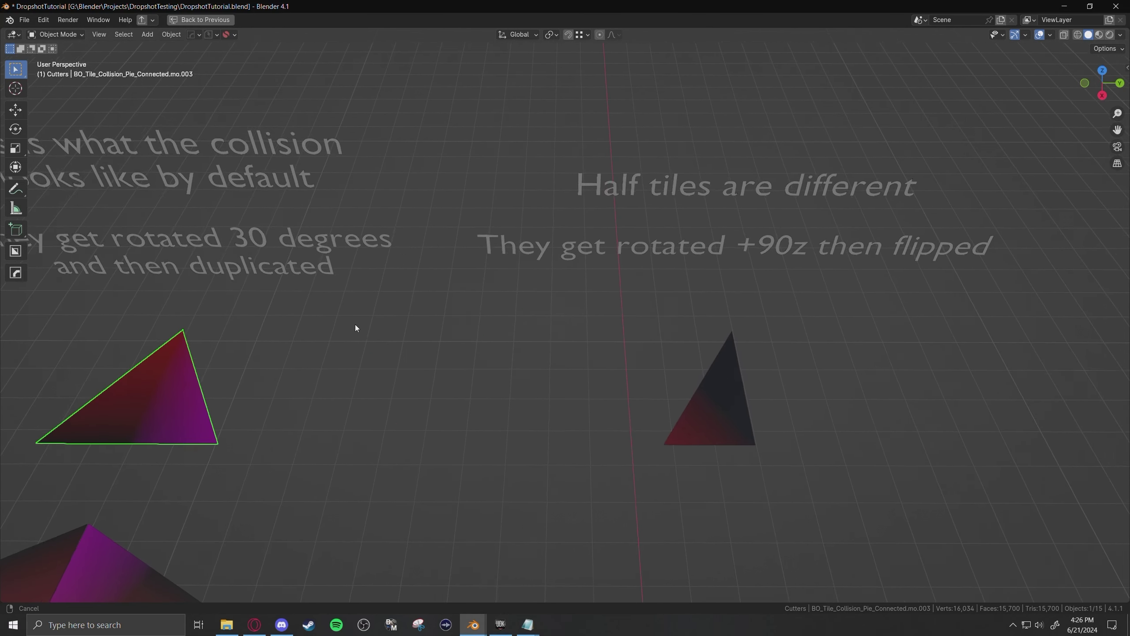
left_click(738, 337)
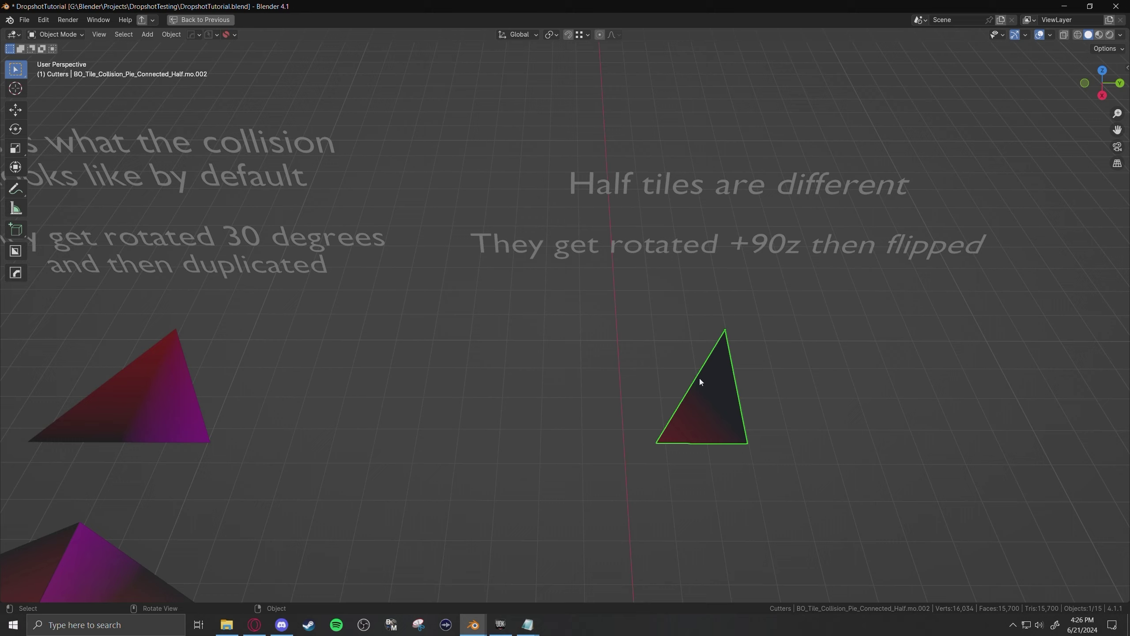
middle_click_drag(659, 368, 866, 381, "shift")
left_click(547, 334)
middle_click_drag(547, 337, 648, 263, "shift")
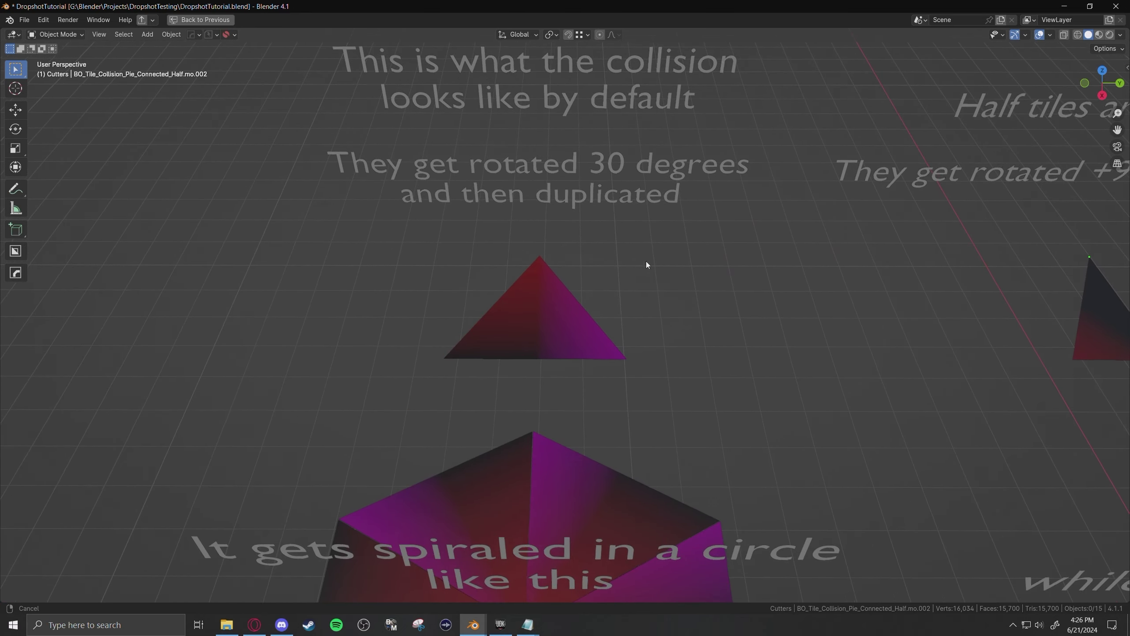
Duplicate the default full-tile pie piece onto the full tile's centre and rotate the copy 30° about Z
left_click(565, 309)
middle_click_drag(565, 308, 598, 183)
key("shift+d")
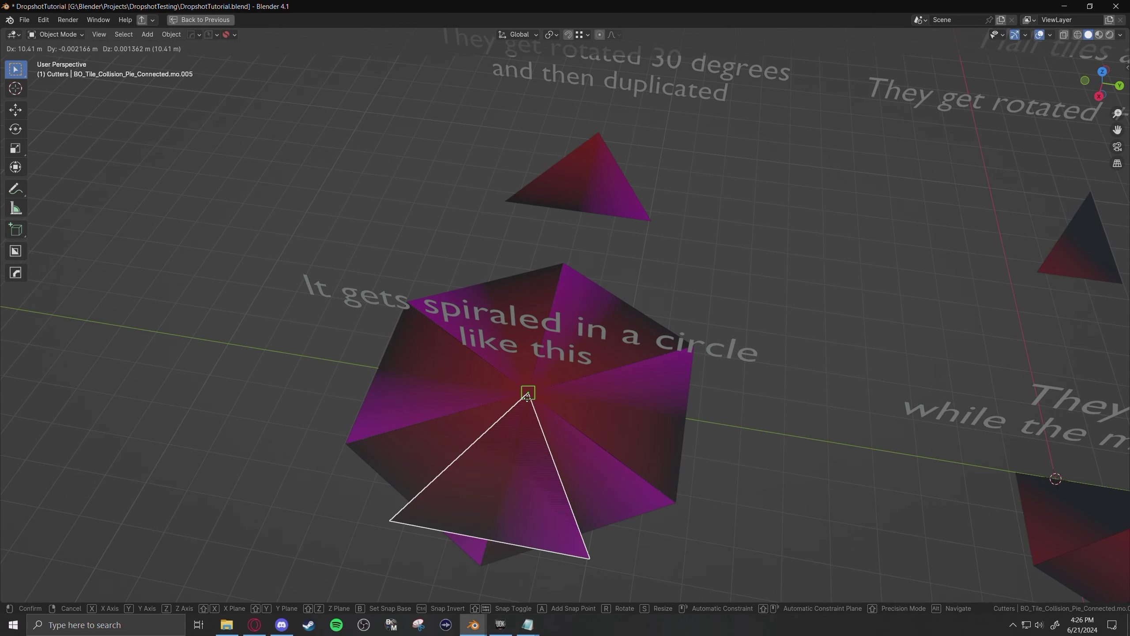
left_click(528, 401)
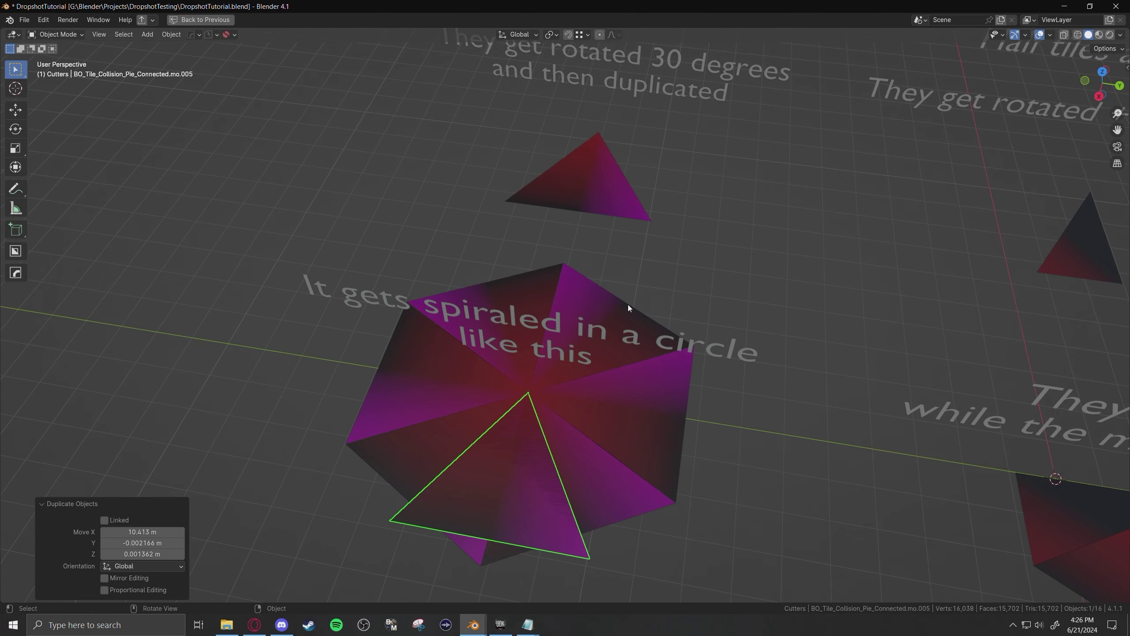
type("rz30")
key("Return")
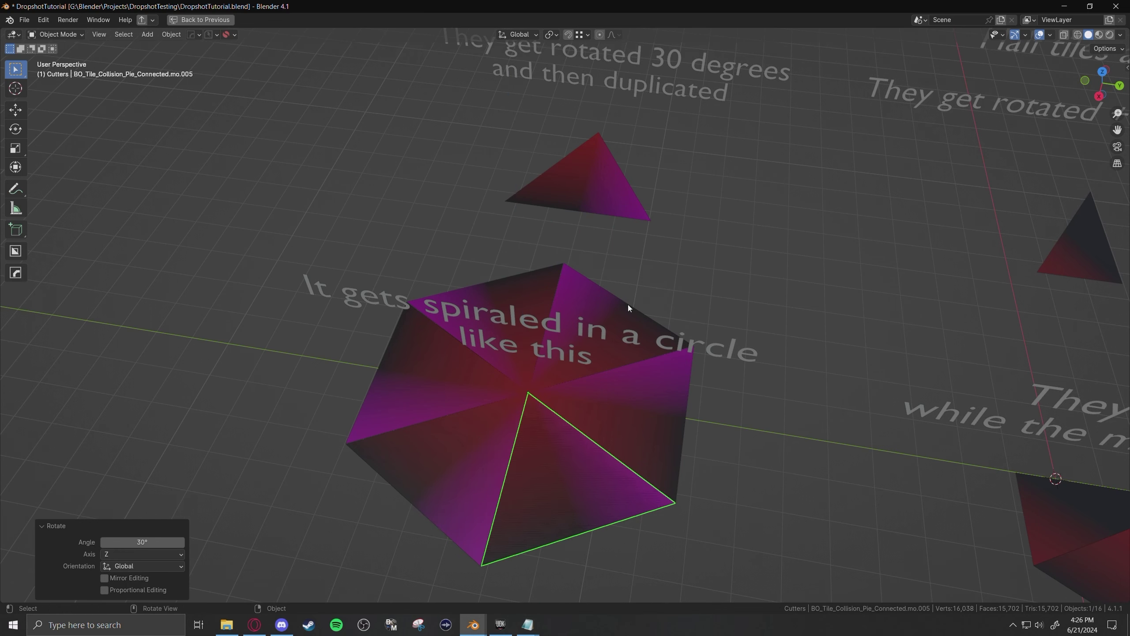
Raise the rotated copy about 1 m along Z above the full tile, delete it, and save the file
middle_click_drag(570, 321, 567, 329)
key("g")
key("z")
left_click(649, 342)
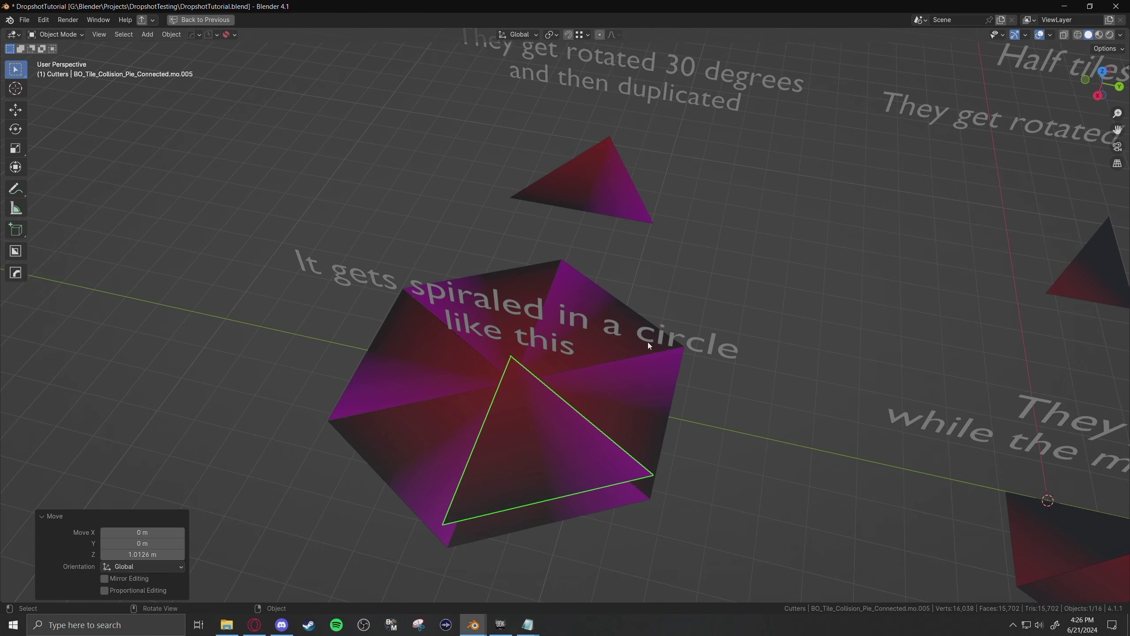
middle_click_drag(474, 350, 559, 312)
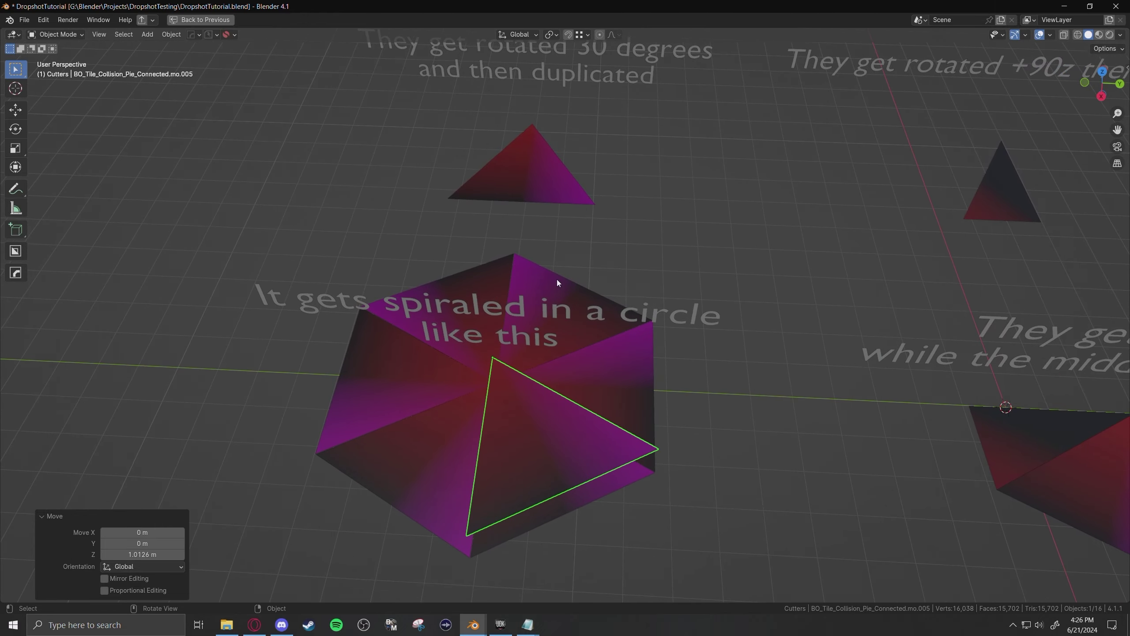
key("Delete")
middle_click_drag(568, 244, 567, 353)
key("ctrl+s")
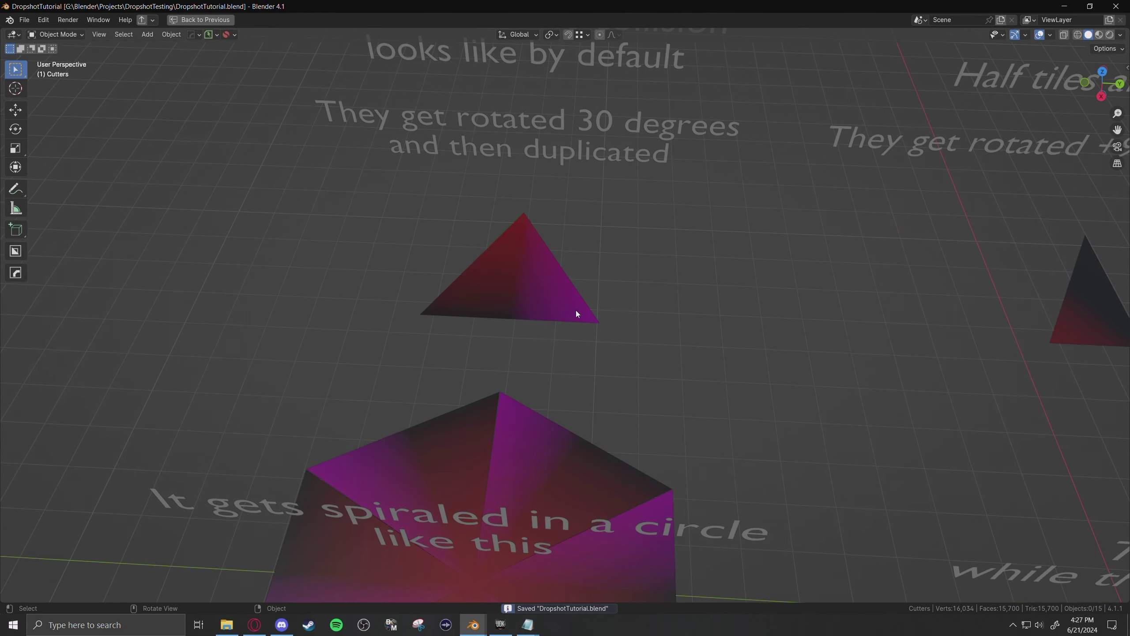
Inspect the default full-tile pie piece's transform values and compare its Material and Attribute viewport colouring
middle_click_drag(576, 310, 571, 345)
left_click(567, 341)
key("n")
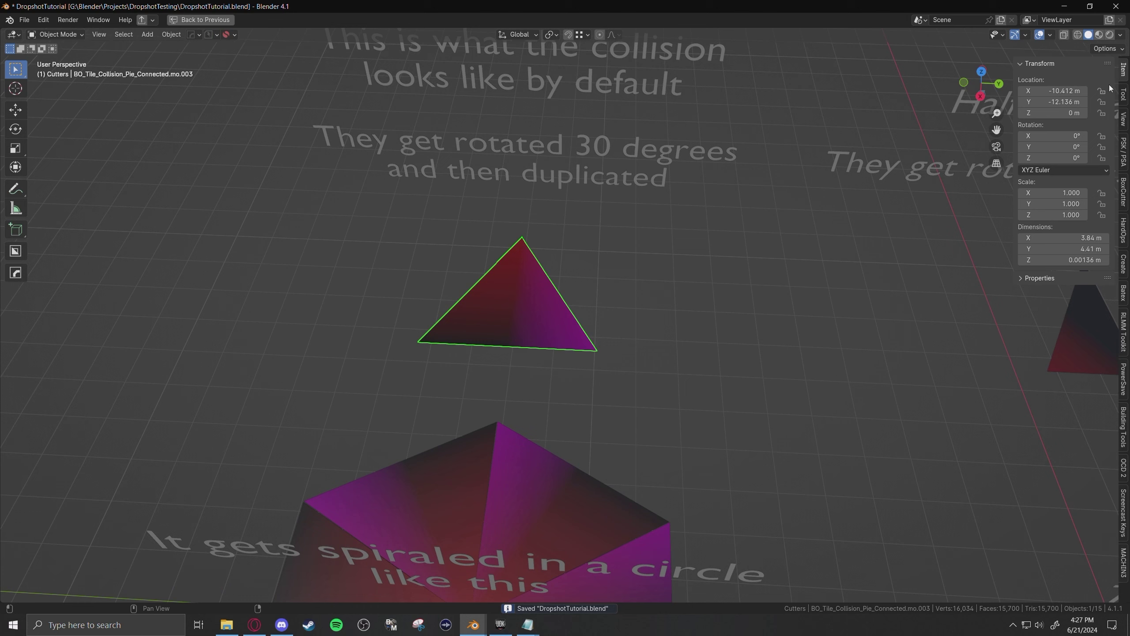
key("n")
left_click(1121, 36)
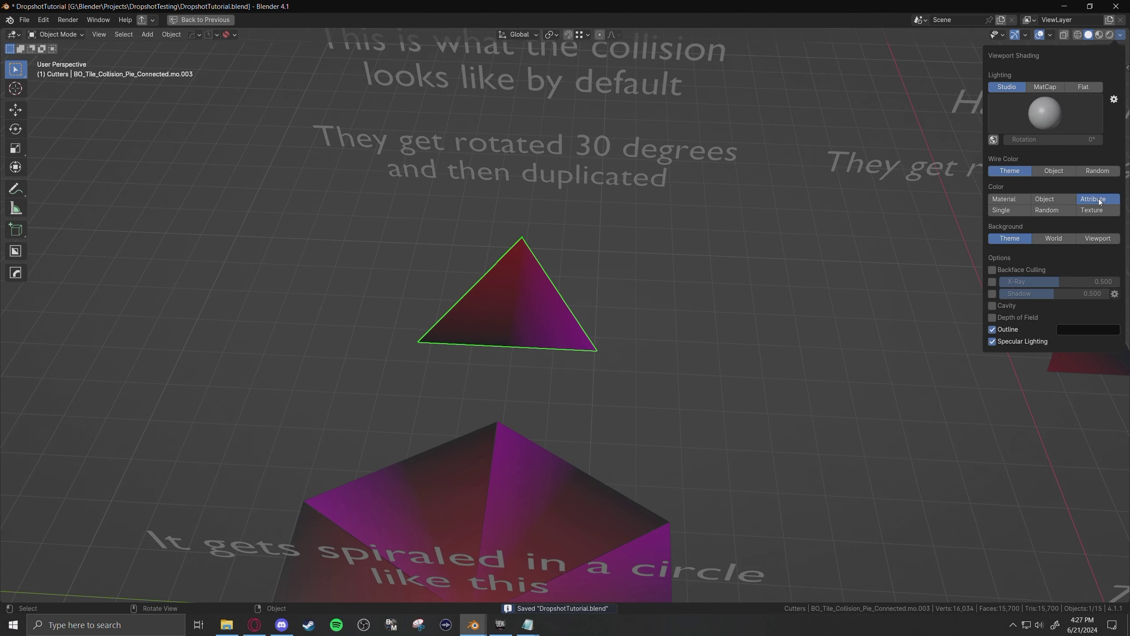
left_click(1004, 199)
left_click(1096, 199)
middle_click_drag(681, 303, 648, 270)
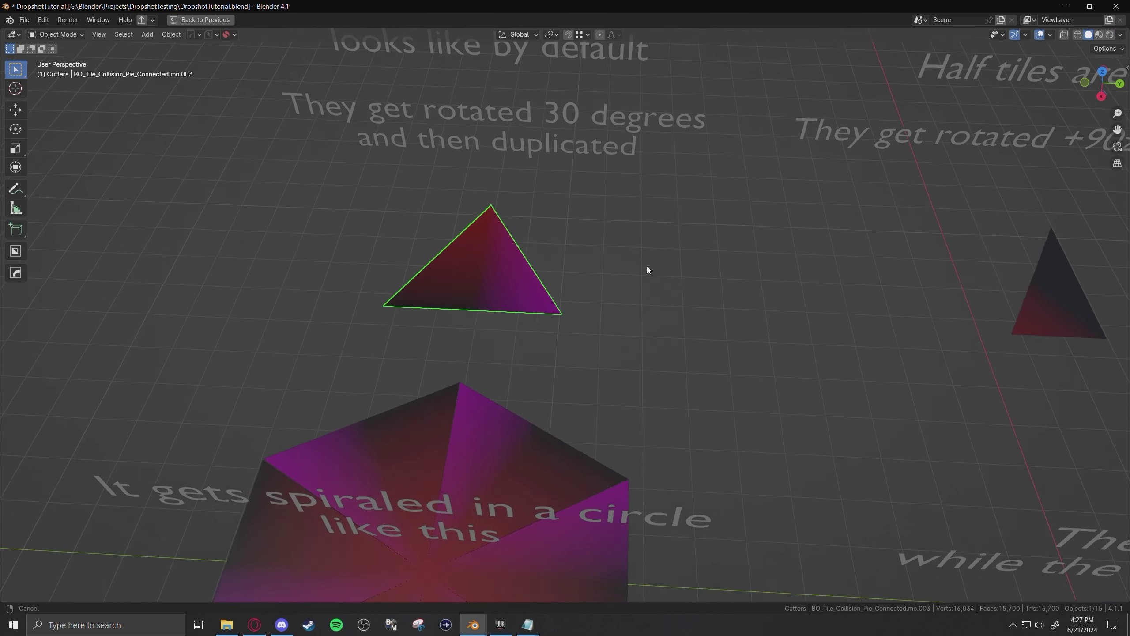
Select the default half-tile pie piece and examine it alongside the notes on how half tiles get rotated and flipped
scroll(668, 278, "down", 2)
middle_click_drag(719, 296, 596, 246, "shift")
scroll(589, 244, "down", 1)
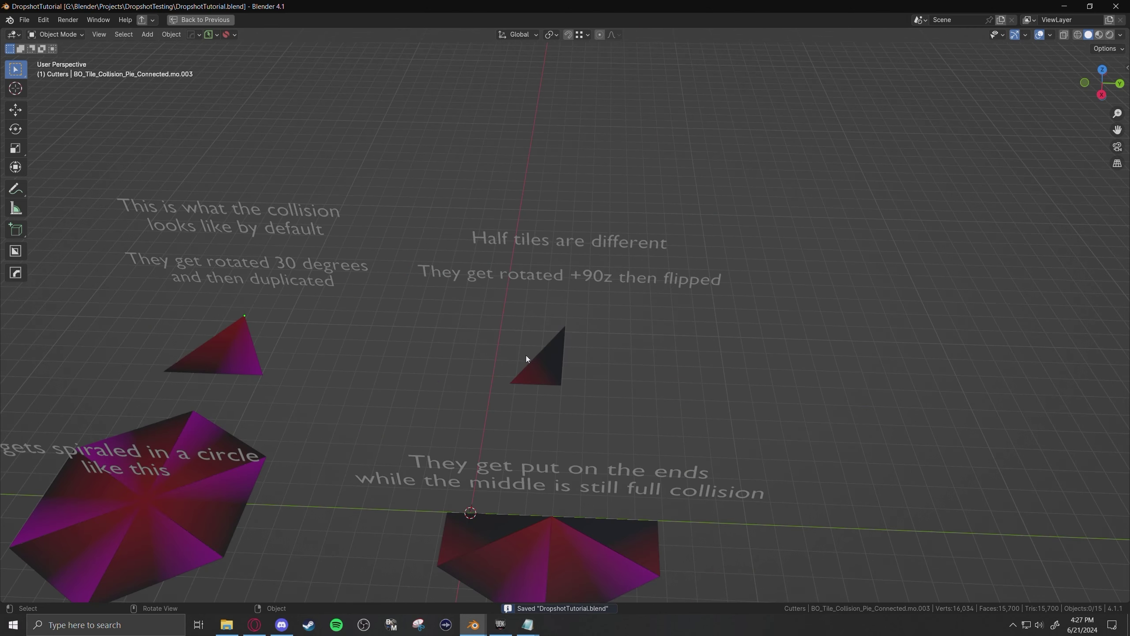
scroll(531, 356, "up", 2)
left_click(534, 362)
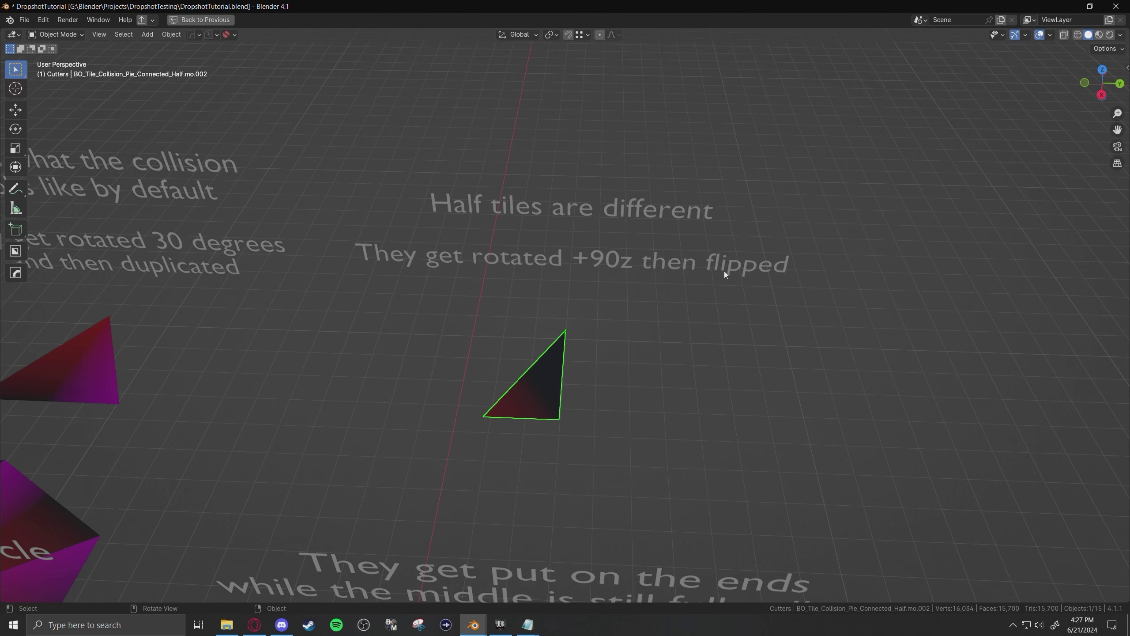
middle_click_drag(620, 313, 609, 318)
middle_click_drag(585, 363, 606, 286, "shift")
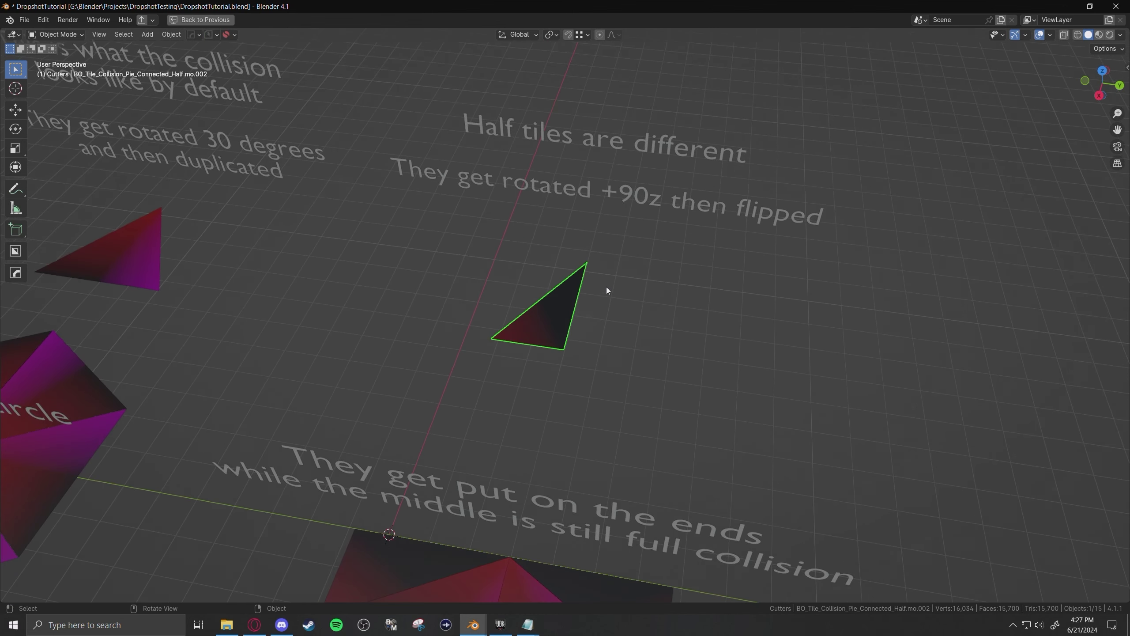
scroll(606, 286, "down", 1)
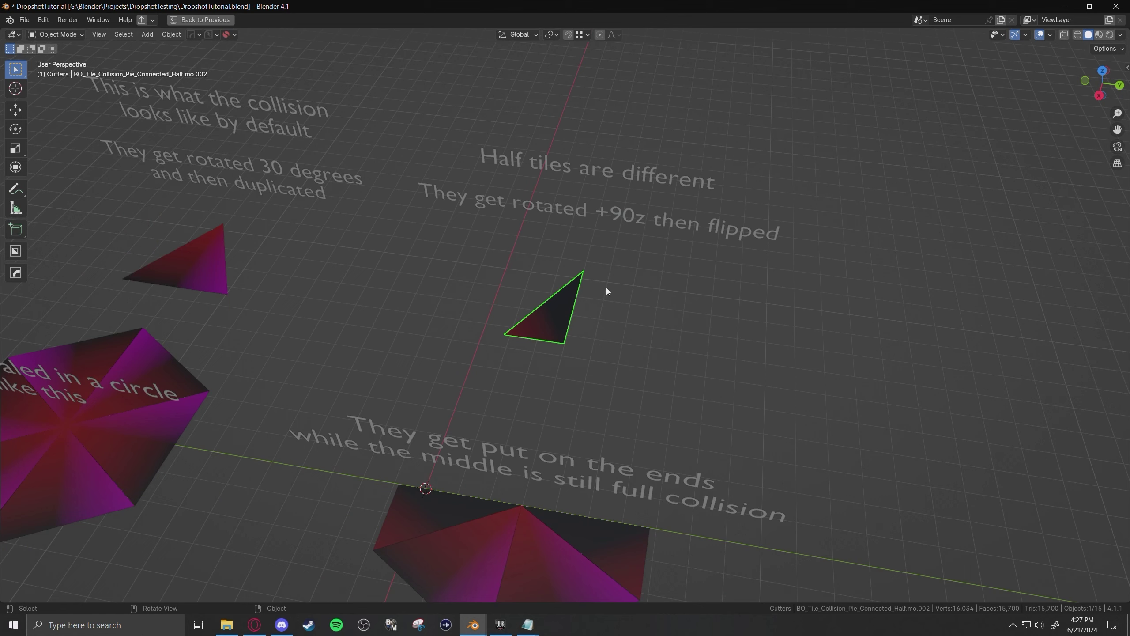
Duplicate the half-tile pie piece onto the half tile's centre and rotate the copy 90° about Z
middle_click_drag(611, 297, 582, 192, "shift")
scroll(595, 229, "up", 1)
key("shift+d")
left_click(502, 393)
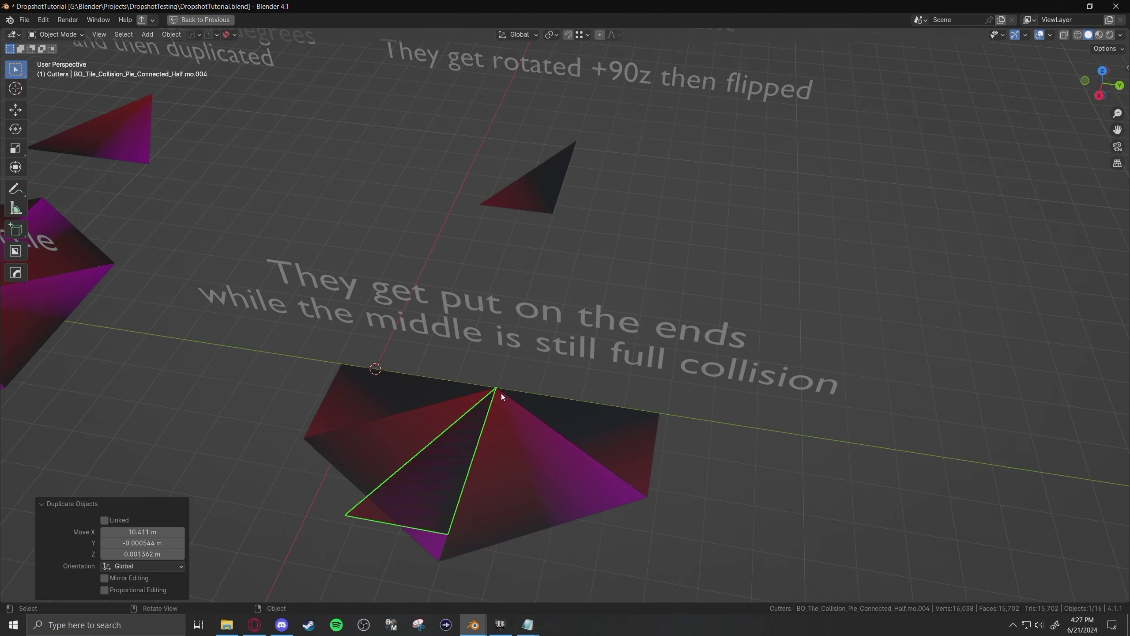
type("rz890")
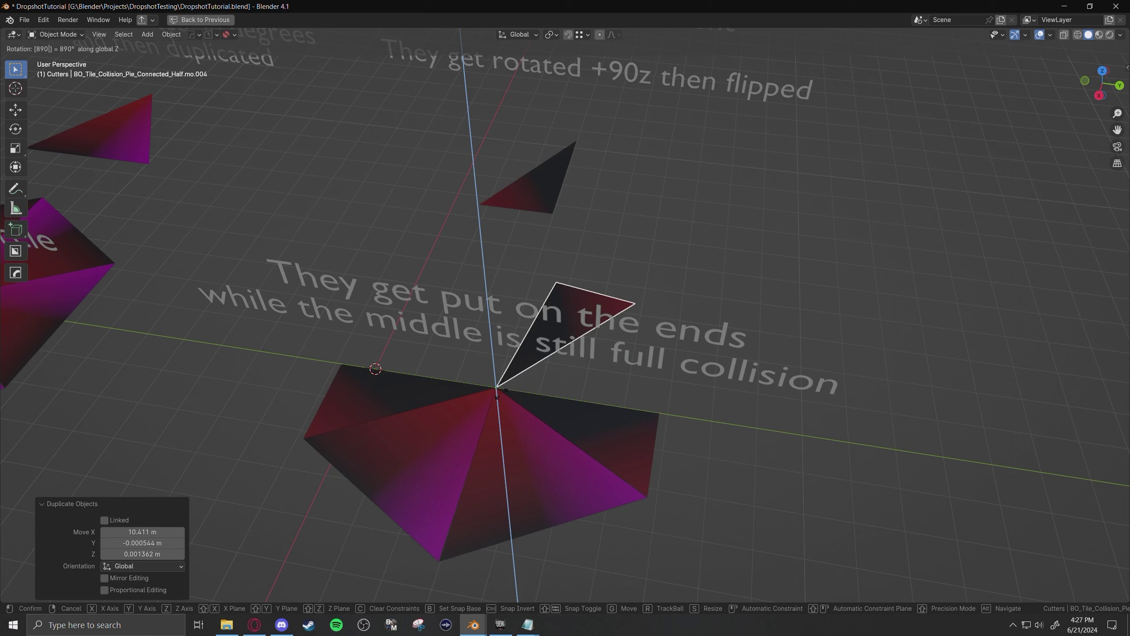
key("Escape")
type("rz90")
key("Return")
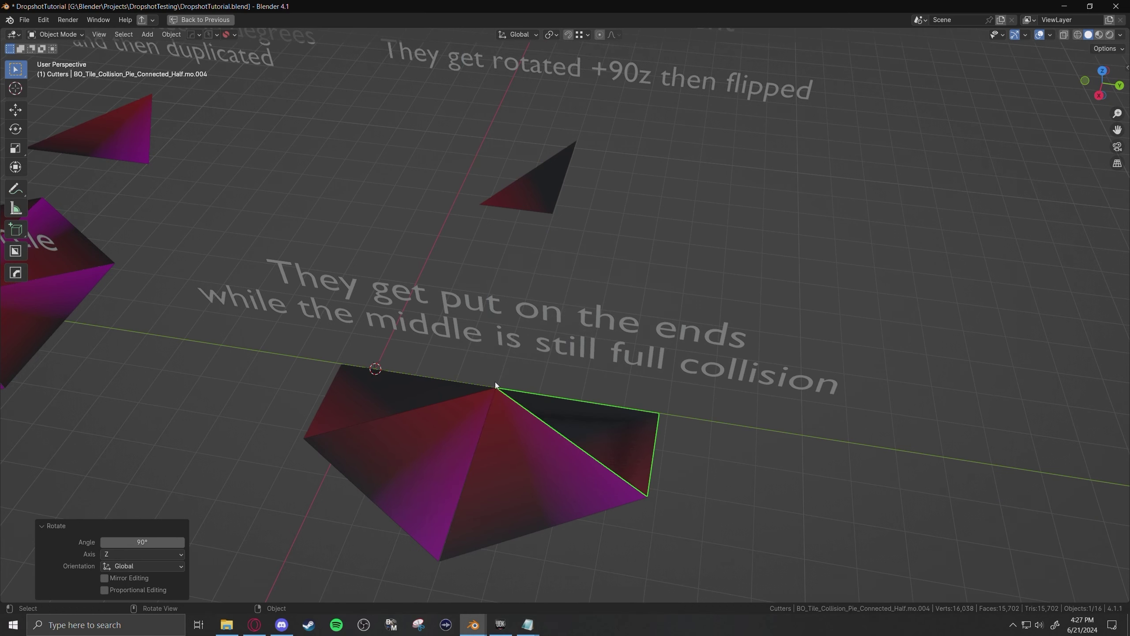
Raise the rotated half-tile piece along Z above the half-tile collision layout
key("shift+d")
right_click(495, 382)
key("ctrl+z")
key("g")
key("z")
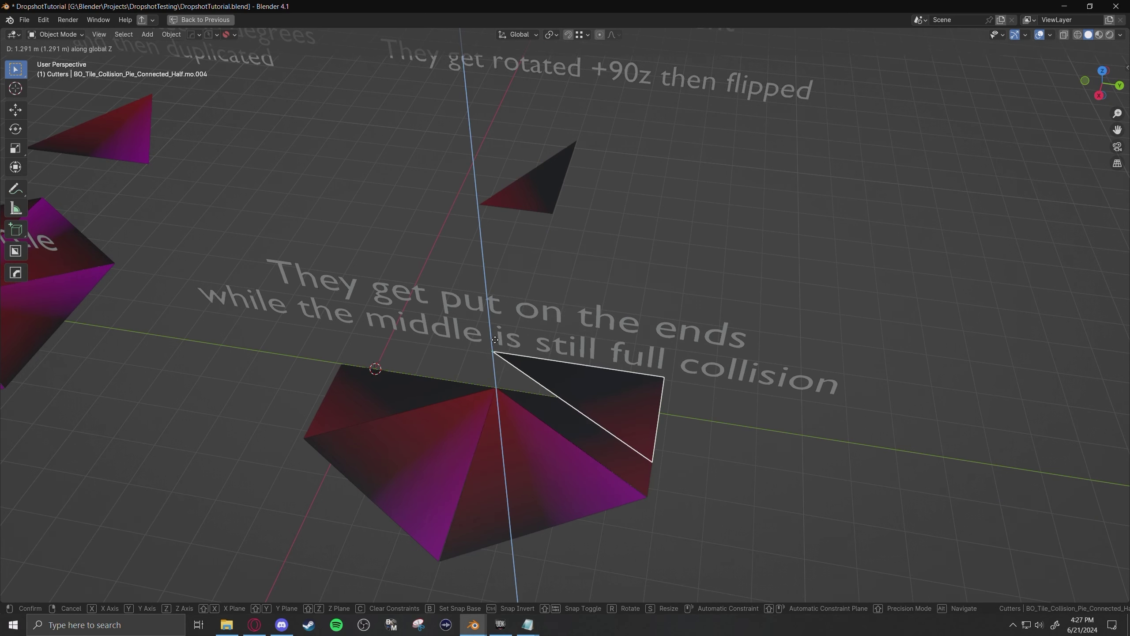
left_click(495, 277)
Duplicate the raised half-tile piece in place, flip the copy with a Y scale of -1, and save the file
key("shift+d")
right_click(529, 312)
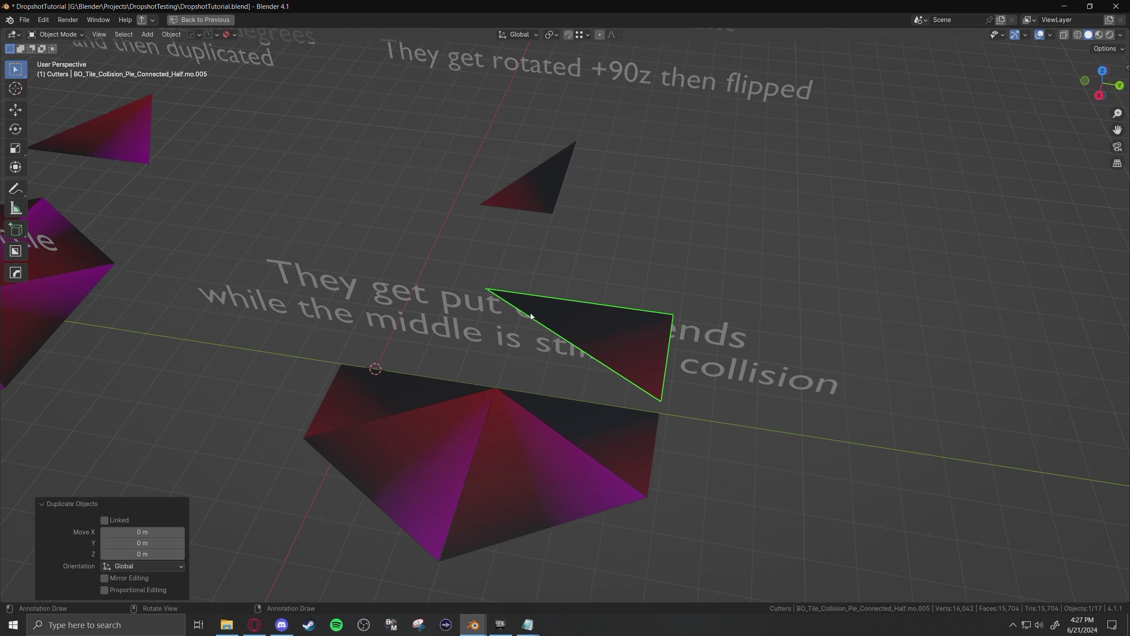
key("s")
key("y")
type("x")
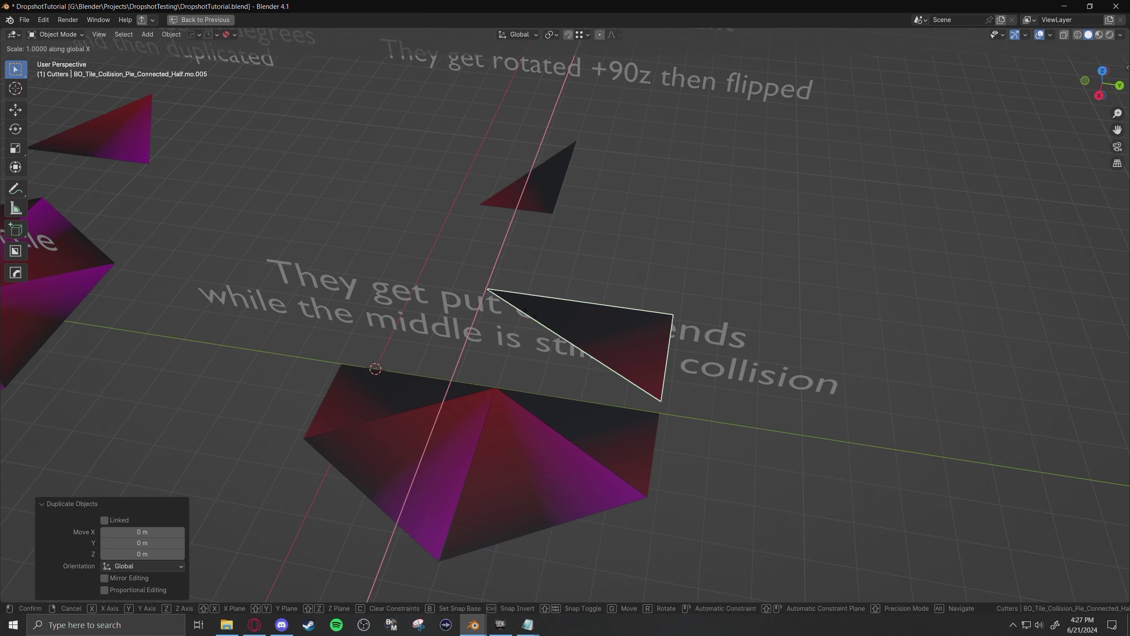
type("y-1")
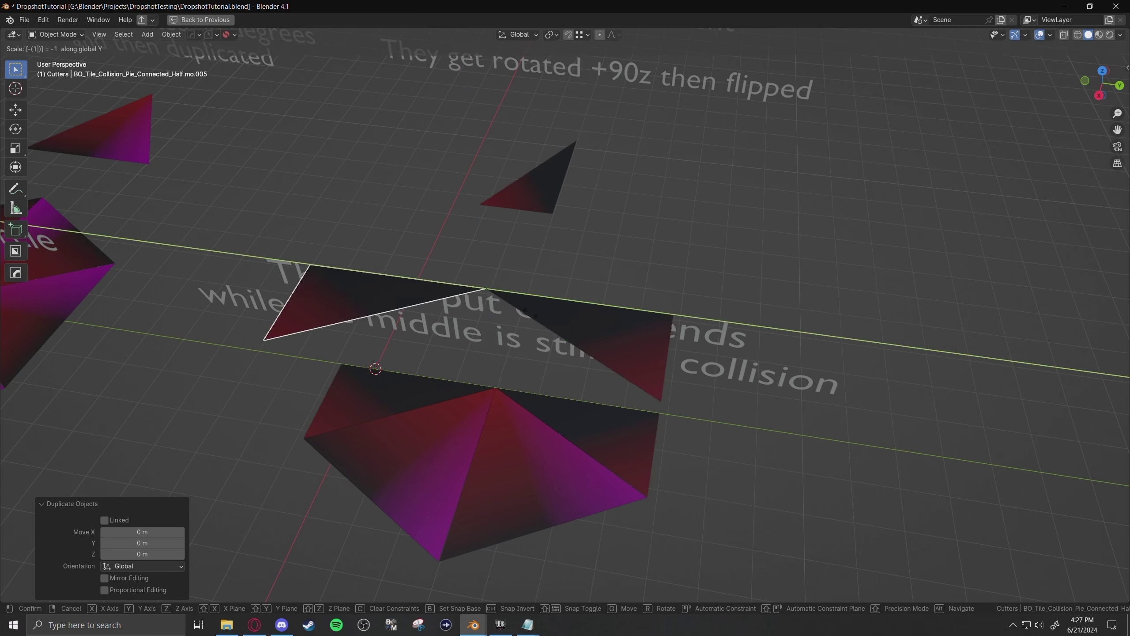
key("Return")
left_click(537, 253)
mouse_move(538, 253)
middle_mouse_down()
mouse_move(552, 255)
mouse_move(515, 269)
mouse_move(557, 253)
middle_mouse_up()
scroll(516, 268, "down", 2)
key("ctrl+s")
scroll(549, 259, "up", 2)
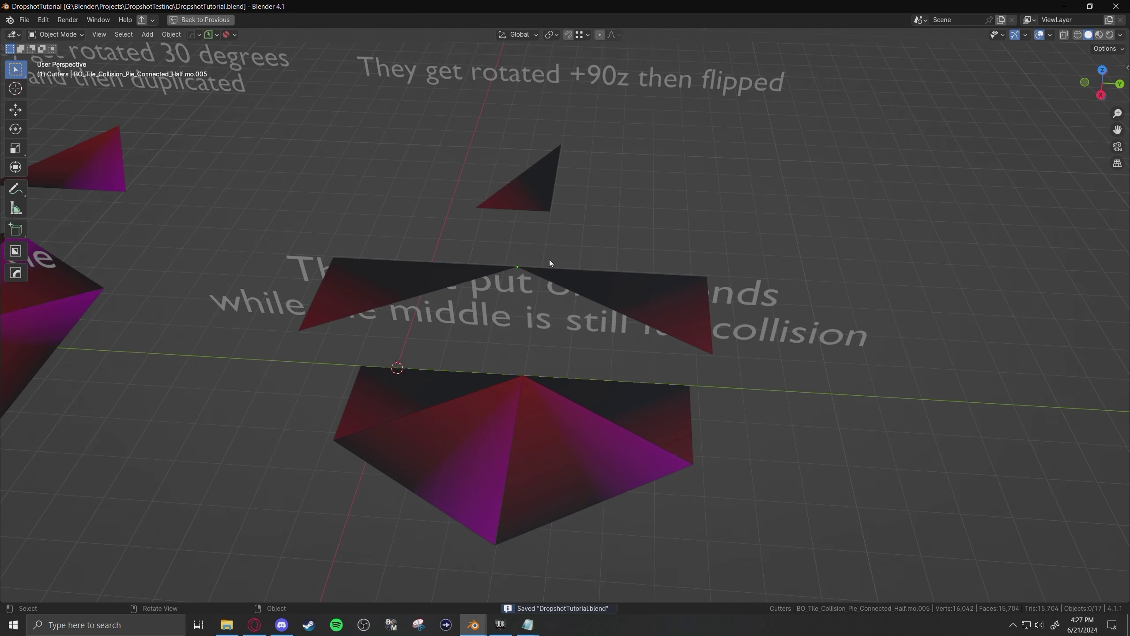
Select both raised end pieces and compare them with the default half-tile piece and the half-tile layout
left_click(604, 281)
left_click(436, 273, "shift")
middle_click_drag(568, 167, 518, 346, "shift")
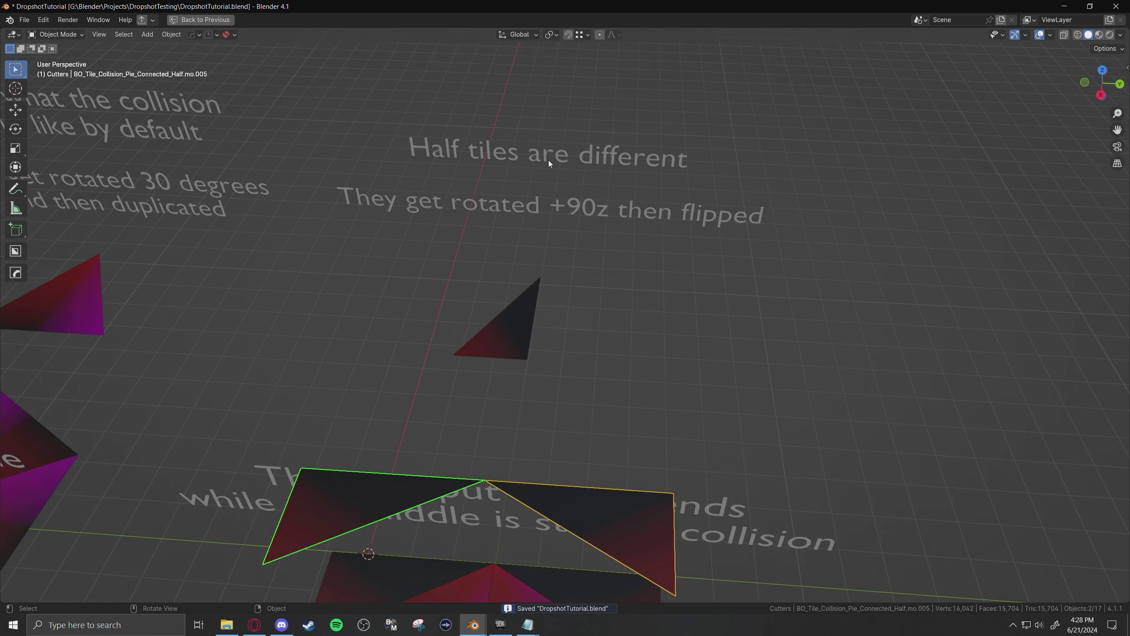
middle_click_drag(411, 404, 471, 269, "shift")
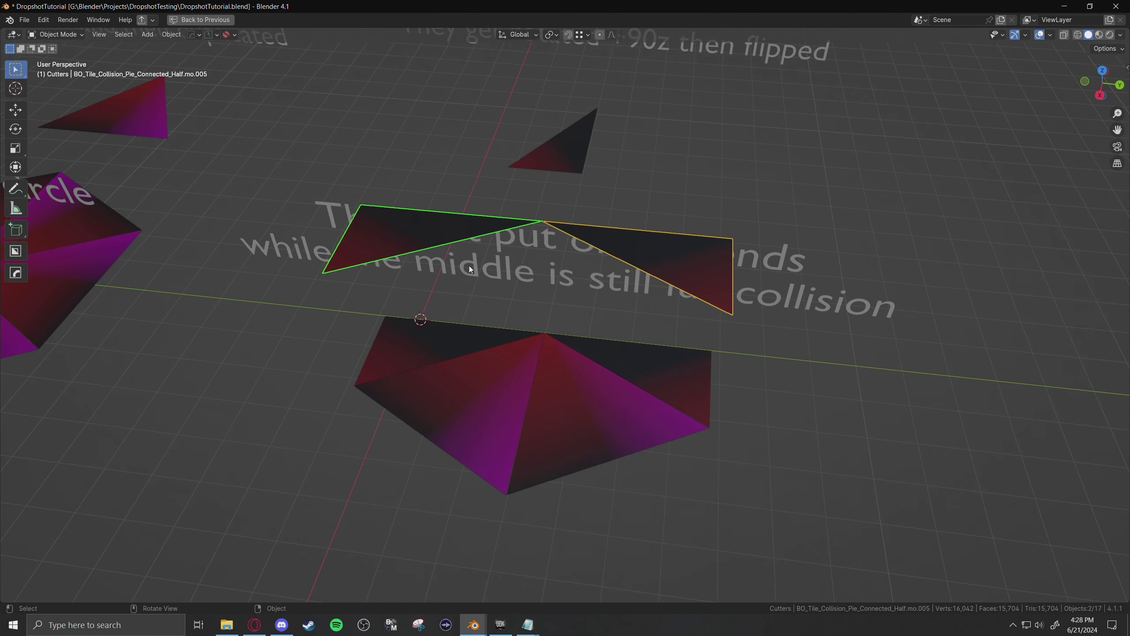
Duplicate the default full-tile pie piece onto the half tile's centre and rotate the copy 30° about Z
scroll(409, 256, "down", 2)
left_click(251, 184)
scroll(409, 289, "up", 1)
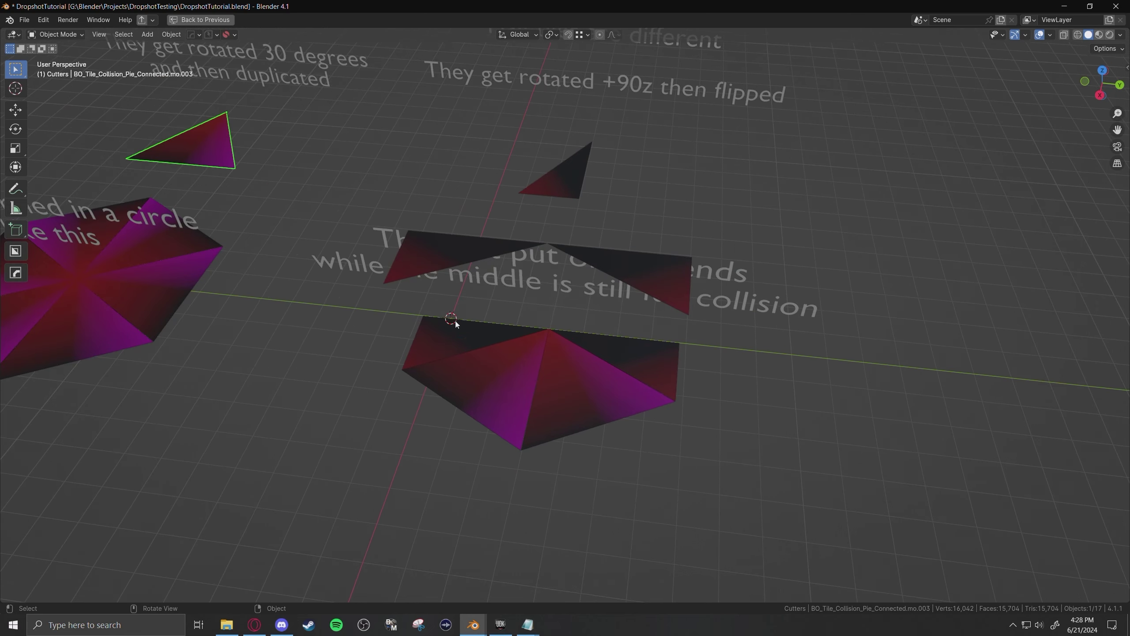
key("shift+d")
left_click(567, 340)
type("rz30")
key("Return")
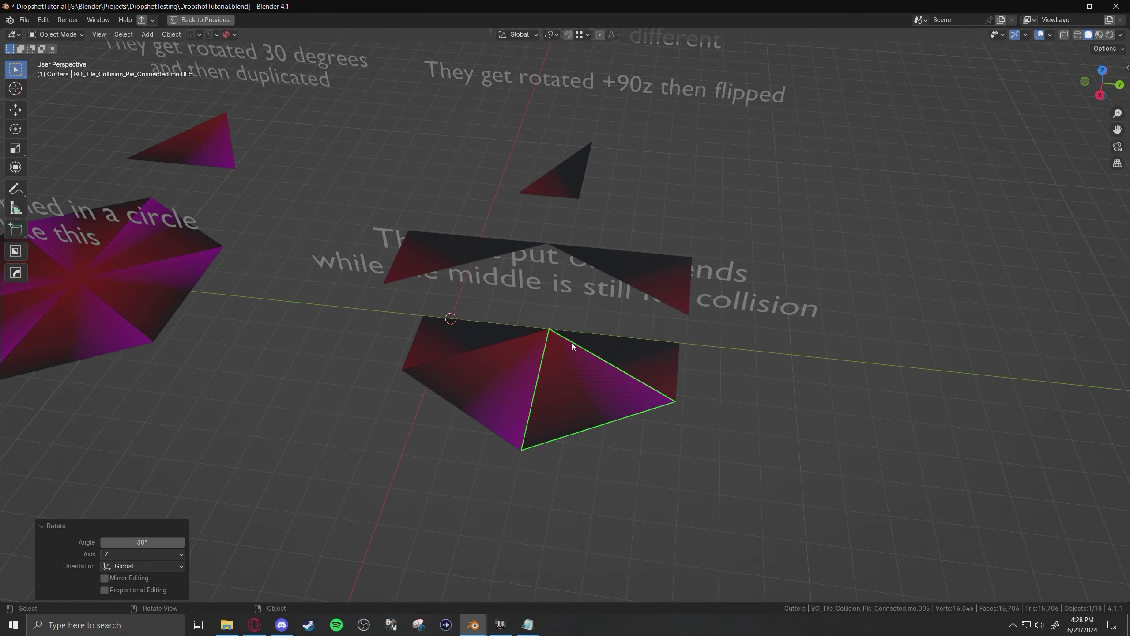
Raise the full-tile piece copy along Z above the half tile, delete it, and save the file
key("g")
key("z")
left_click(588, 287)
key("Delete")
key("ctrl+s")
Select the two raised end pieces and examine how they sit relative to the half-tile and full-tile layouts
middle_click_drag(497, 269, 478, 255)
left_click(469, 346)
left_click(601, 360, "shift")
mouse_move(600, 360)
middle_mouse_down()
mouse_move(558, 279)
mouse_move(605, 359)
middle_mouse_up()
middle_click_drag(508, 372, 479, 280, "ctrl")
middle_click_drag(447, 244, 476, 260, "ctrl")
scroll(462, 255, "down", 2)
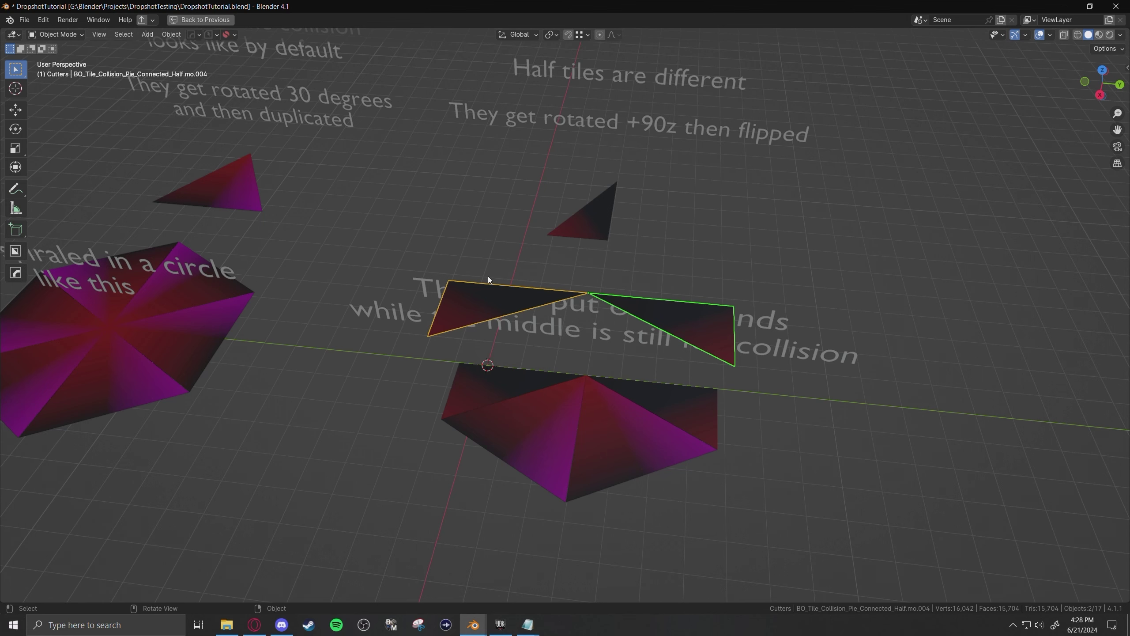
middle_click_drag(490, 276, 587, 282)
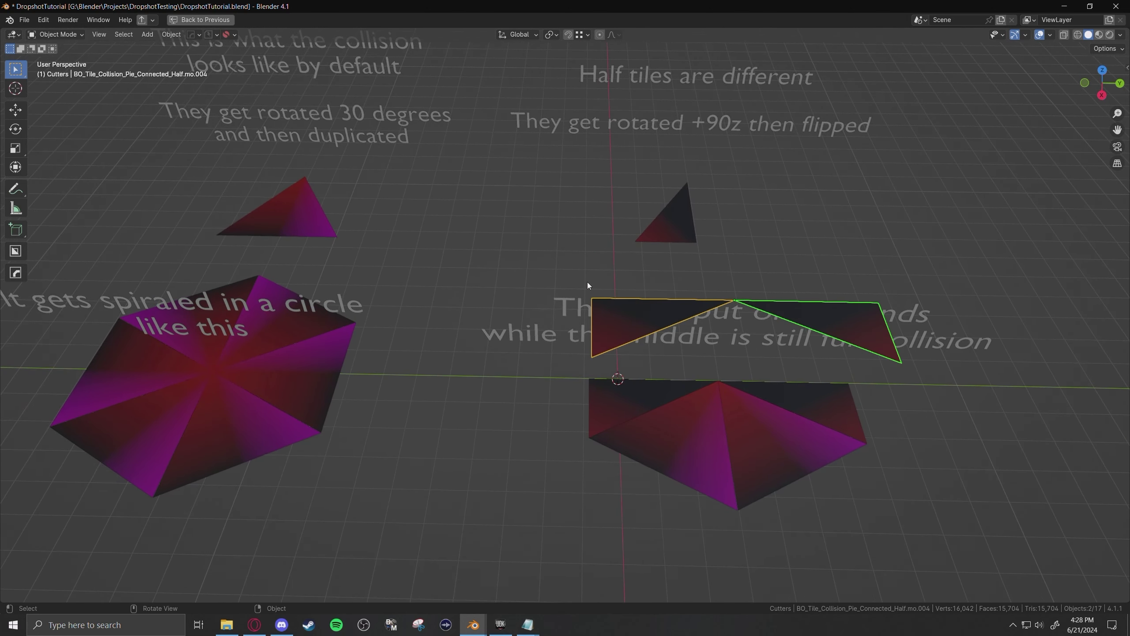
Undo the raised end-piece copies above the half tile and save the file
key("ctrl+z")
key("ctrl+z")
key("ctrl+z")
middle_click_drag(630, 368, 639, 395, "shift")
scroll(640, 394, "down", 1)
key("g")
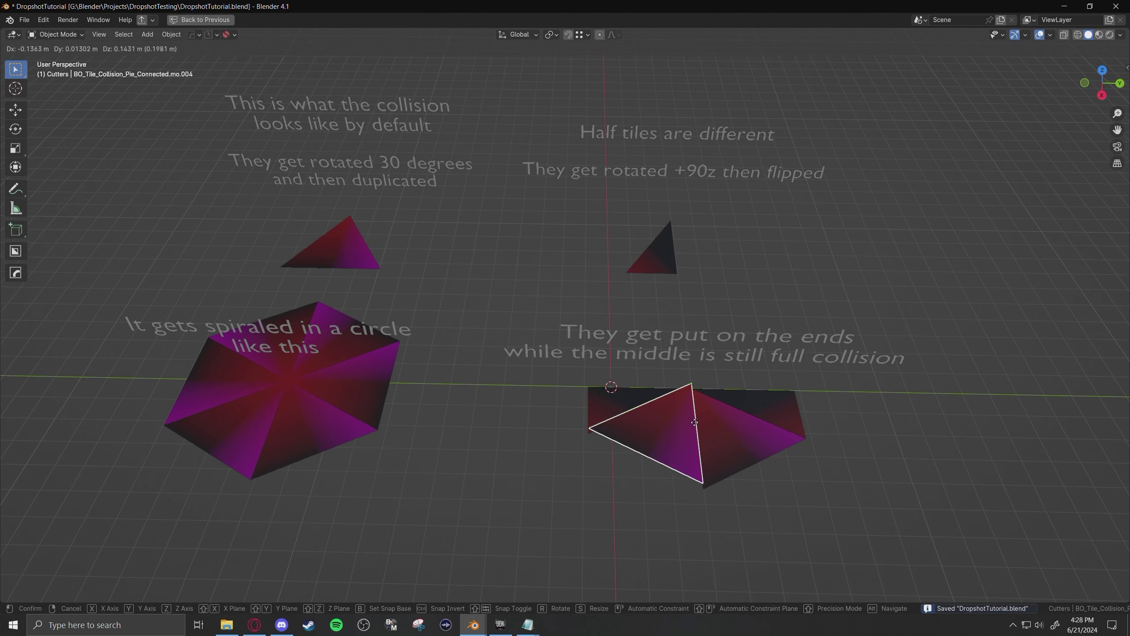
right_click(634, 443)
scroll(619, 428, "up", 1)
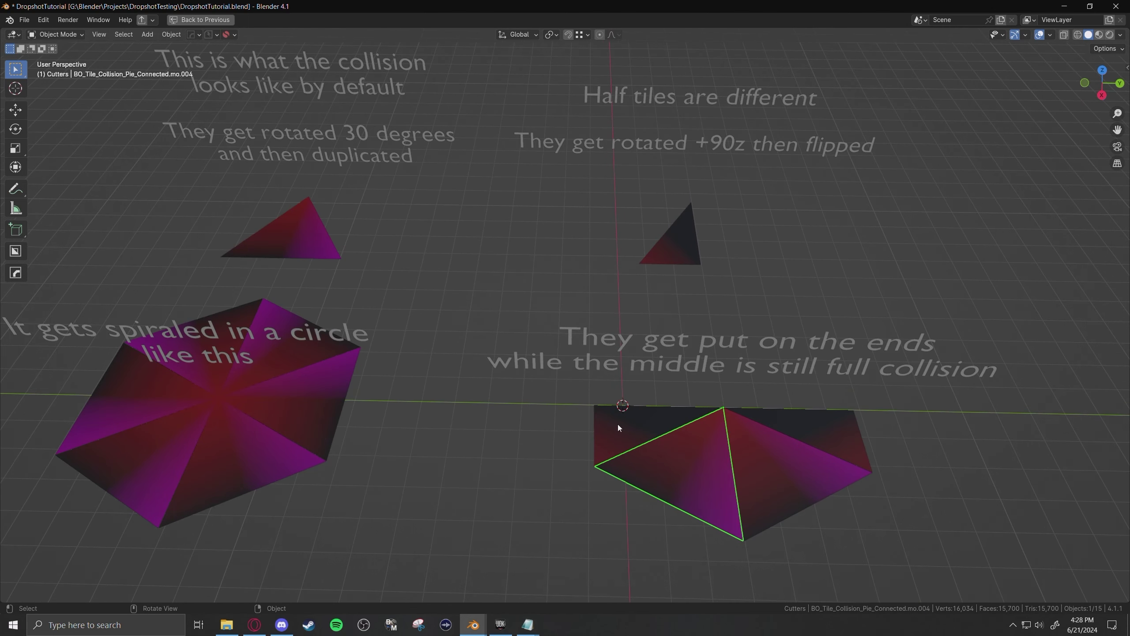
key("ctrl+s")
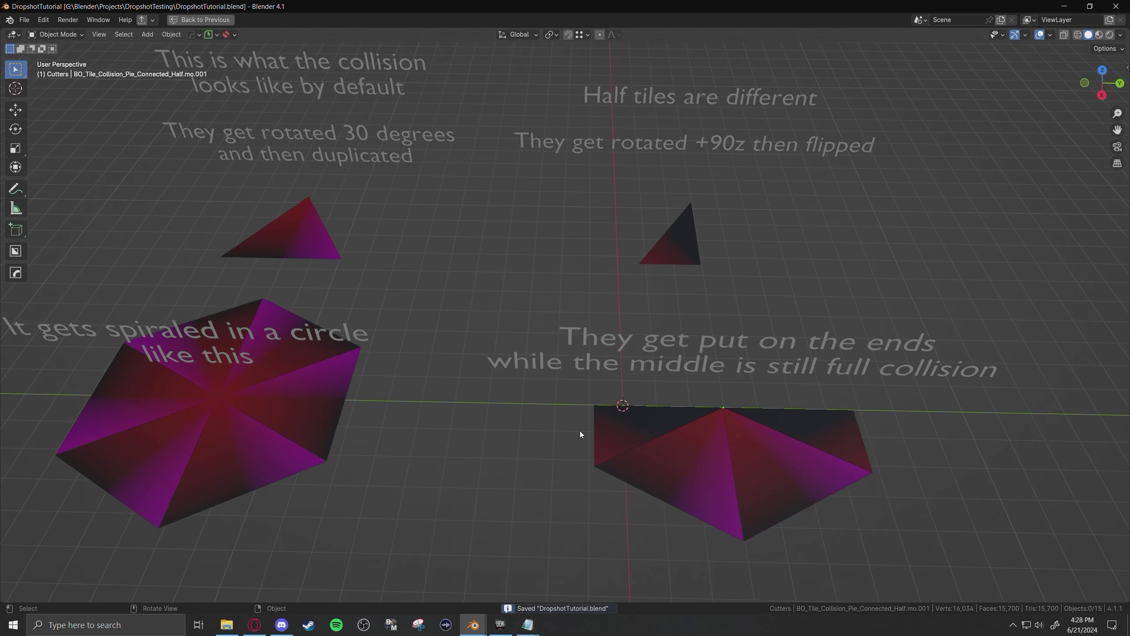
Switch to the Dropshot.blend window, select its half-tile collision piece, and display the viewport in Solid shading
left_click(484, 625)
left_click(521, 592)
scroll(551, 317, "up", 2)
mouse_move(551, 285)
middle_mouse_down()
mouse_move(541, 279)
mouse_move(527, 303)
middle_mouse_up()
left_click(592, 230)
key("z")
left_click(666, 241)
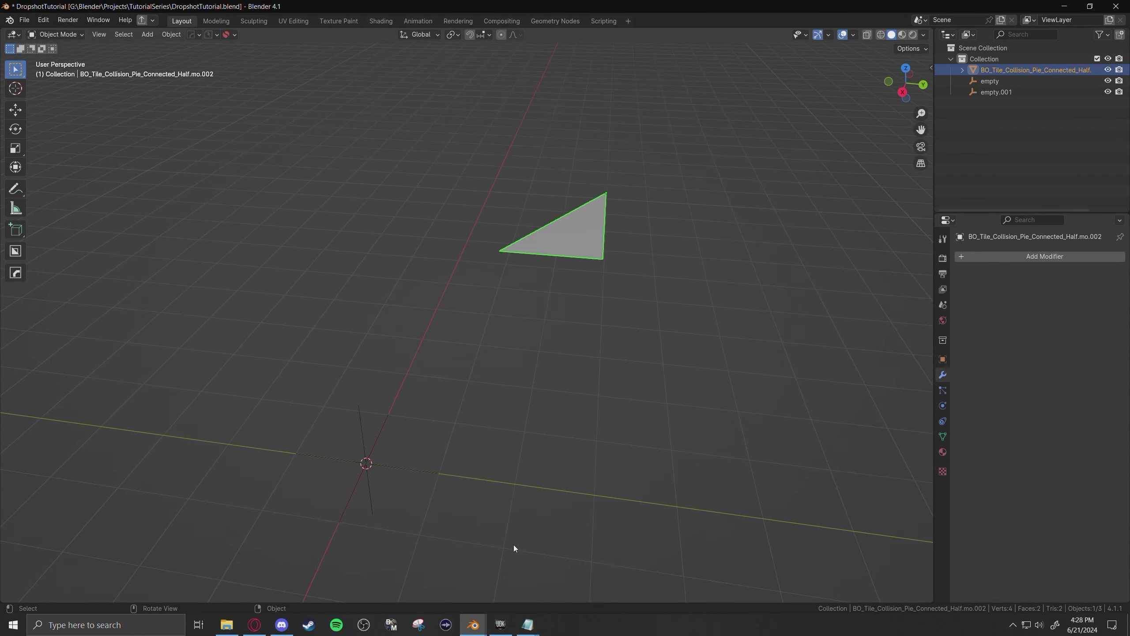
Copy the half-tile collision piece from the DropshotTesting file, return to the TutorialSeries DropshotTutorial file, deselect everything and save
mouse_move(482, 626)
left_click(414, 574)
key("ctrl+c")
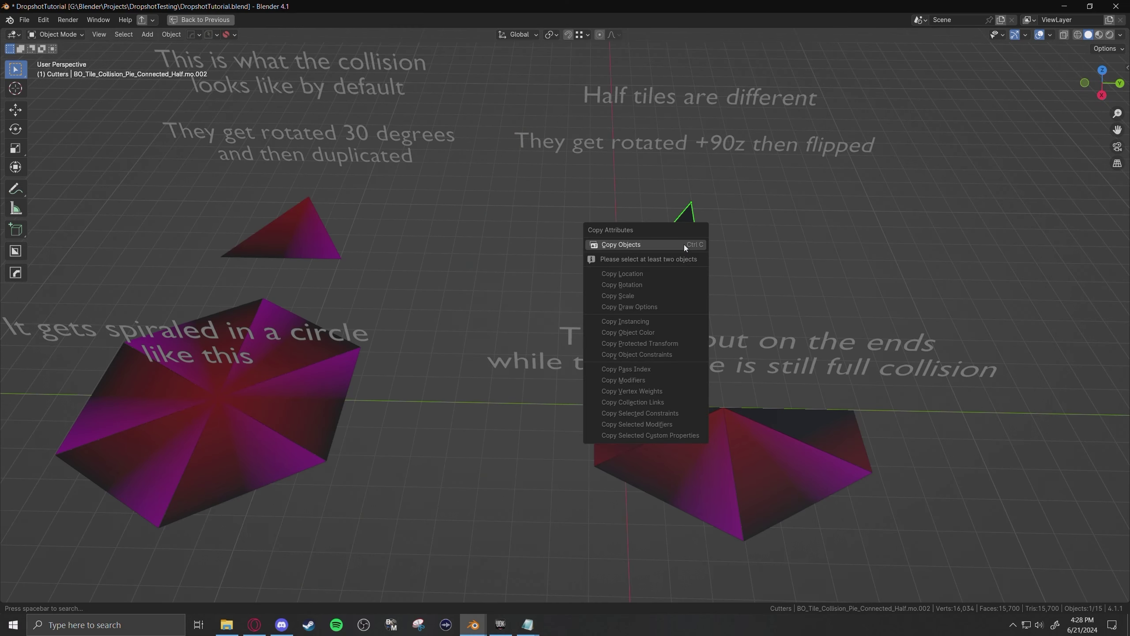
left_click(683, 244)
mouse_move(472, 624)
left_click(514, 587)
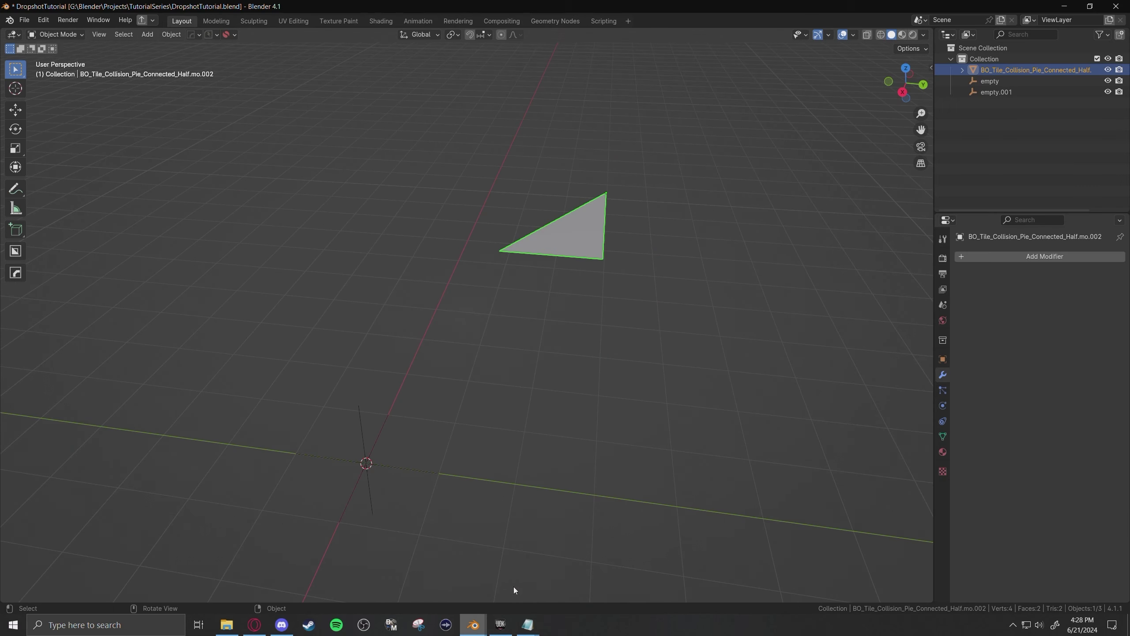
middle_click_drag(583, 246, 491, 299)
left_click(491, 300)
key("ctrl+s")
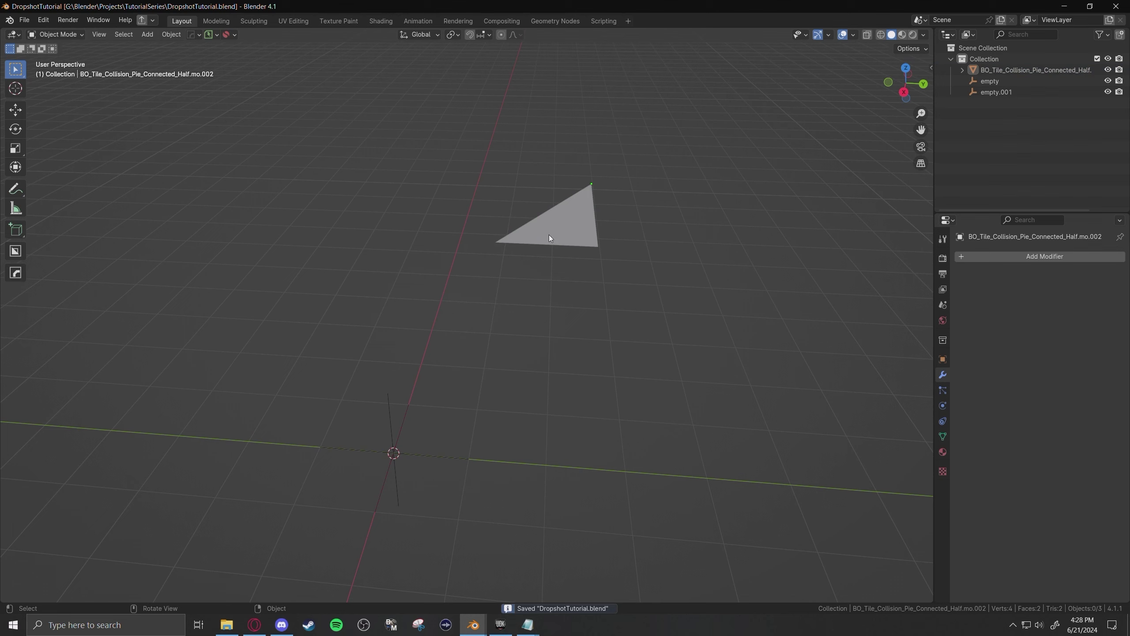
Add a cube mesh at the world origin and give it a Subdivision modifier with 2 levels
left_click(549, 234)
middle_click_drag(386, 270, 436, 232)
left_click(364, 291)
key("shift+a")
mouse_move(436, 233)
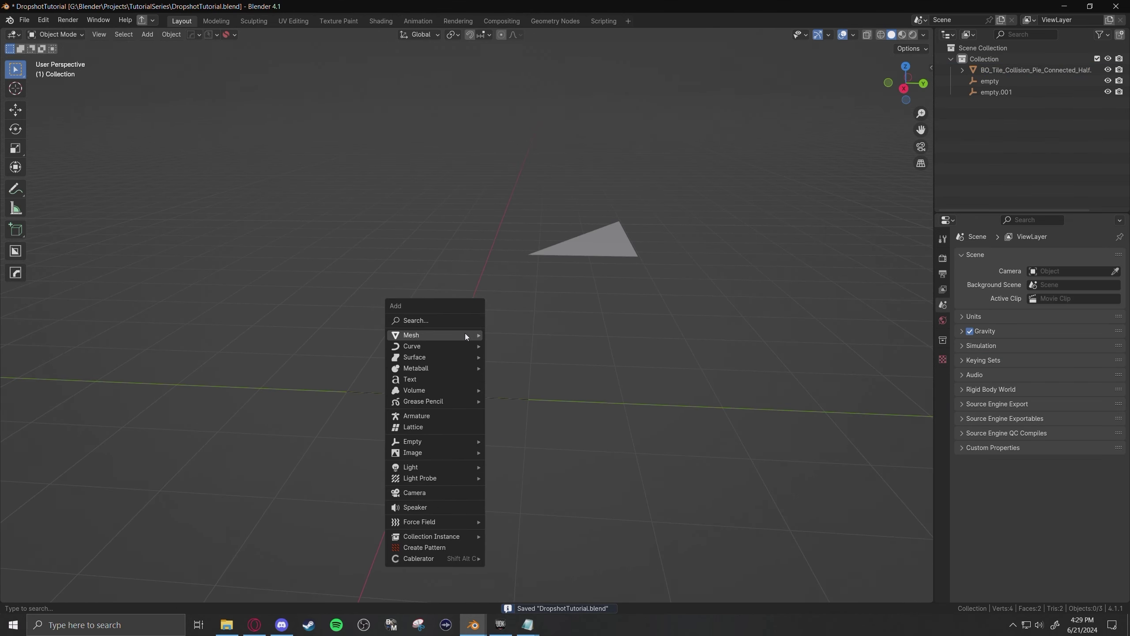
mouse_move(465, 333)
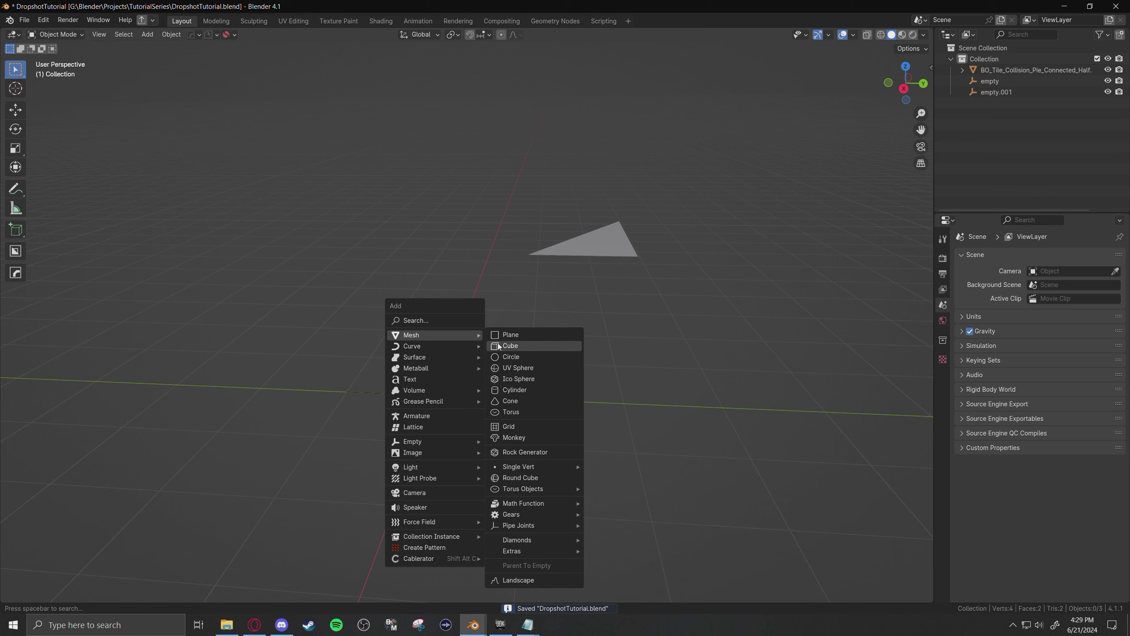
left_click(498, 342)
key("ctrl+2")
Cut two centred edge loops into the cube in Edit Mode and return to Object Mode
key("Tab")
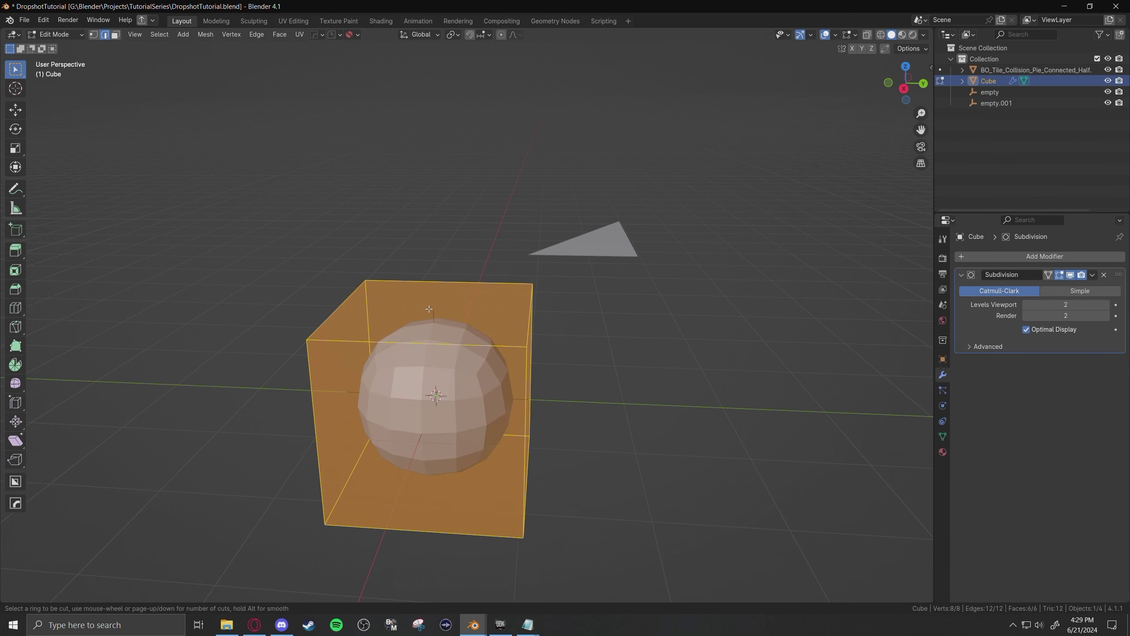
scroll(442, 291, "up", 1)
left_click(442, 290)
right_click(442, 291)
key("Tab")
middle_click_drag(442, 292, 446, 302)
Mirror the cube along Y with bisect from the cursor pivot, enter Edit Mode and save the file
key("alt+x")
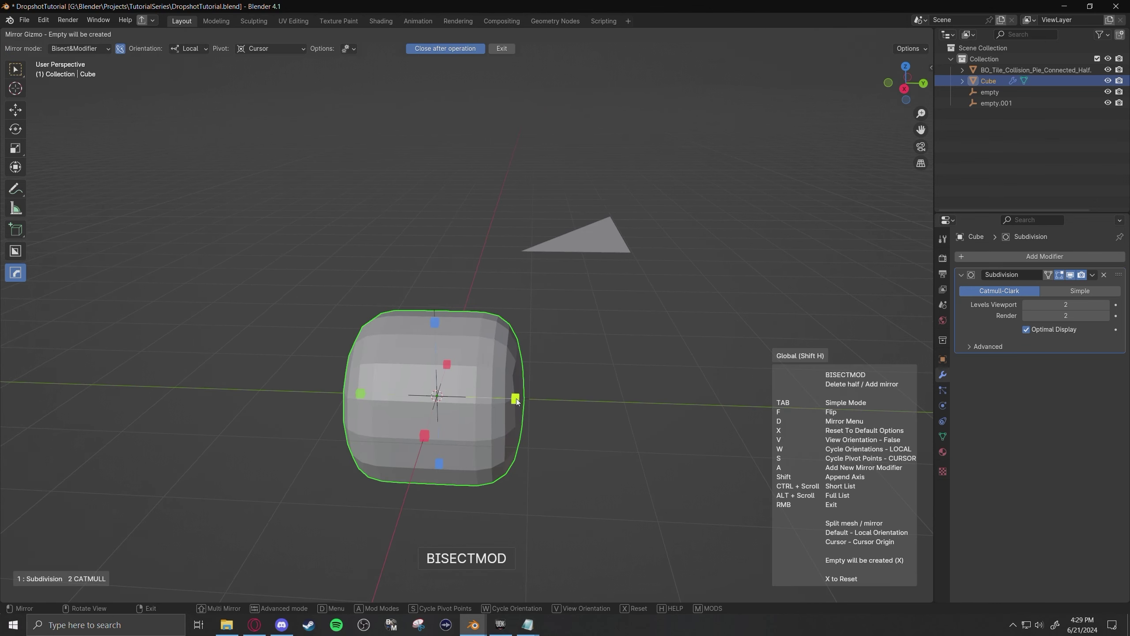
left_click(516, 399)
middle_click_drag(516, 397, 544, 348)
key("Tab")
key("Tab")
key("Tab")
key("ctrl+s")
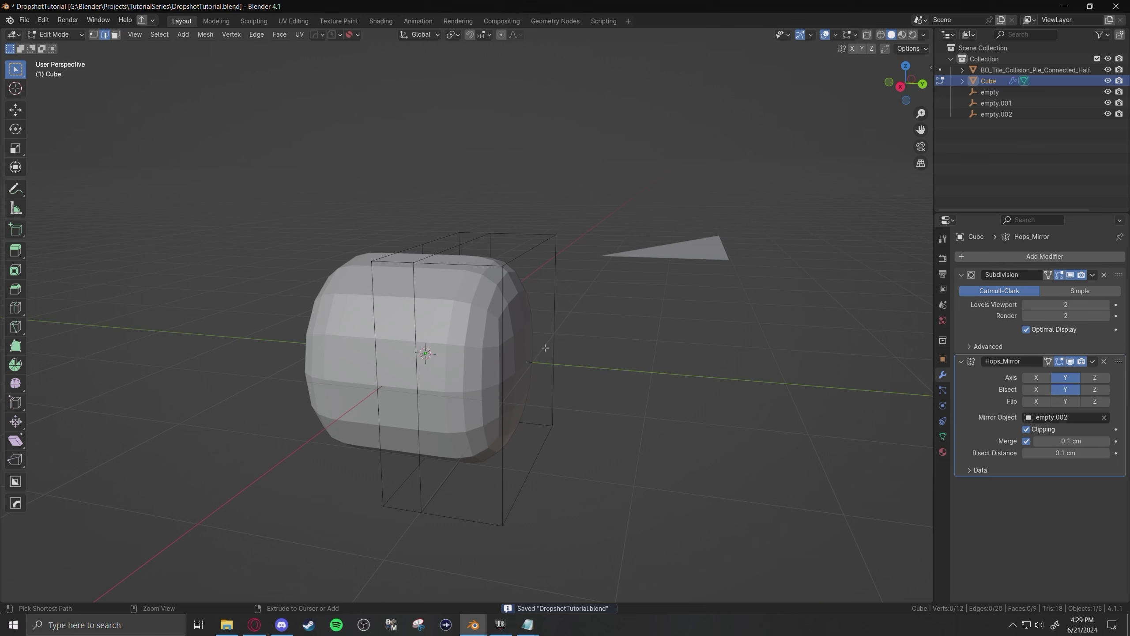
Add a centred loop cut across the cube's unmirrored half and pull its outer edge up and outward
key("ctrl+r")
left_click(547, 354)
right_click(547, 354)
left_click(547, 354)
key("g")
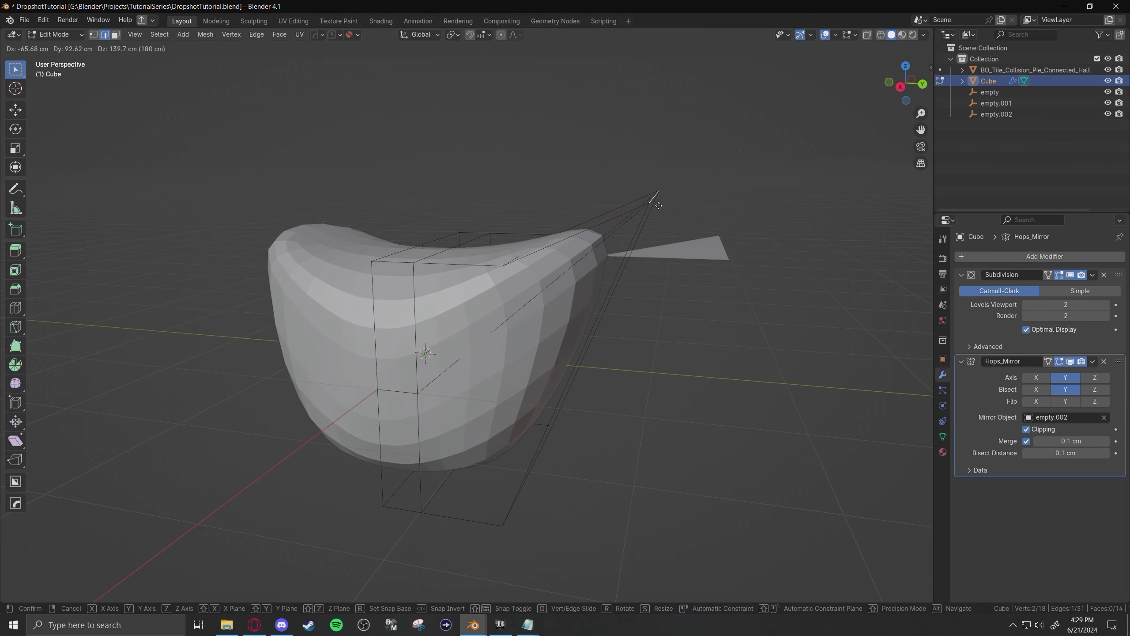
left_click(693, 176)
middle_click_drag(693, 176, 599, 312)
Reshape the half further by pulling its lower outer edge downward and raising the upper outer edge
key("g")
left_click(597, 541)
key("g")
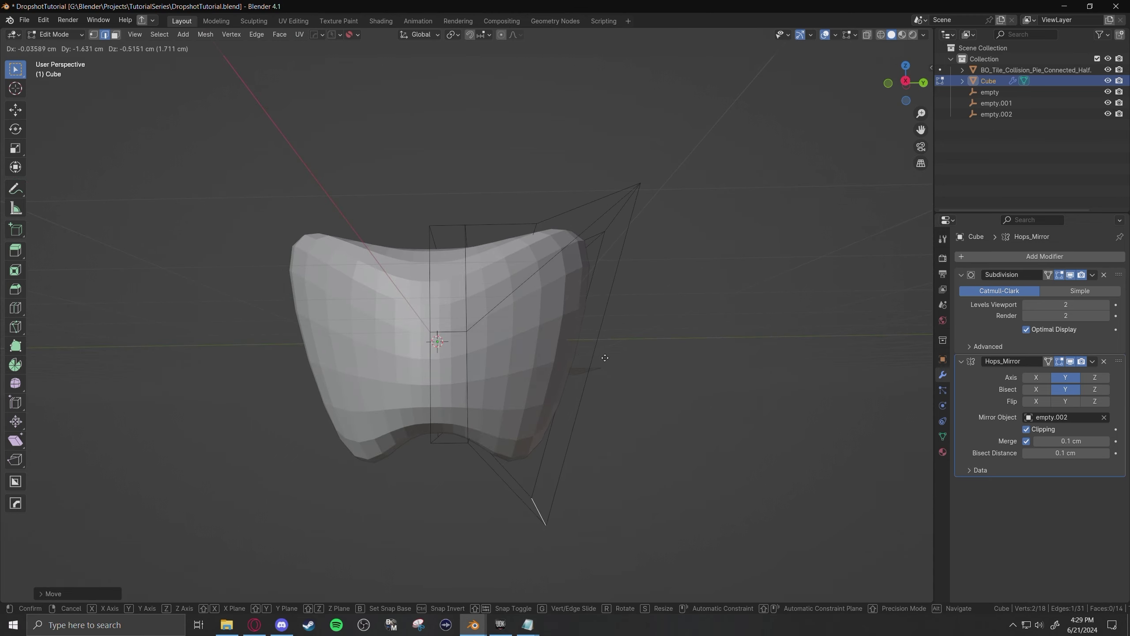
left_click(587, 360)
middle_click_drag(587, 360, 544, 392)
middle_click_drag(636, 222, 677, 263)
key("g")
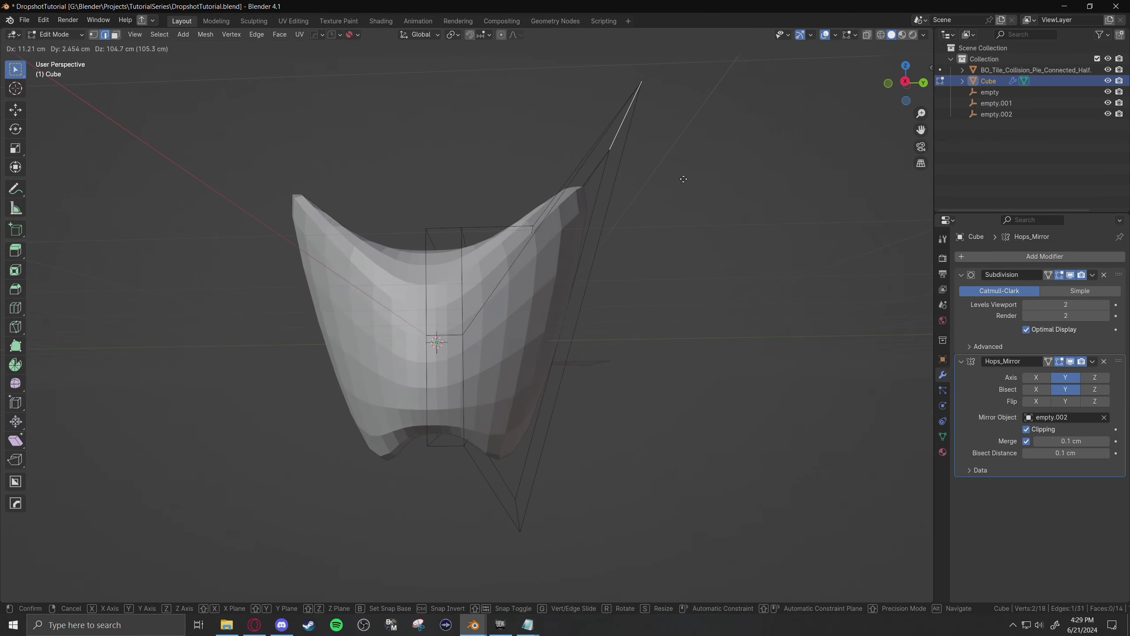
left_click(690, 171)
Add another centred loop cut on the outer side, lower its edge along Z and move it inward along Y
key("ctrl+r")
left_click(578, 322)
right_click(578, 323)
middle_click_drag(578, 323, 561, 338)
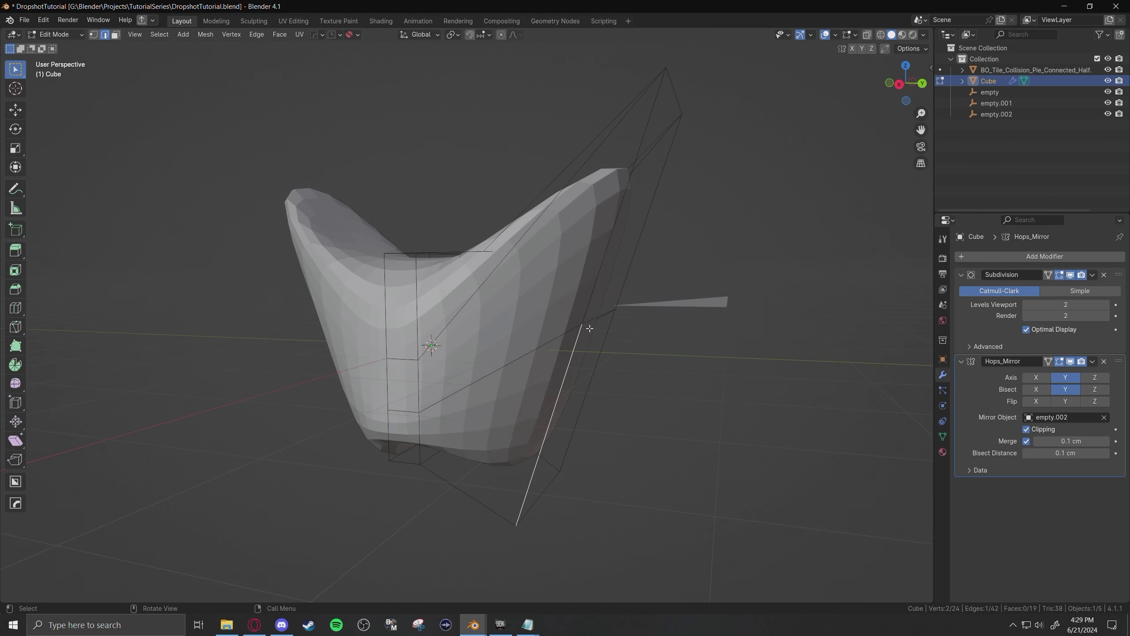
key("g")
key("y")
key("z")
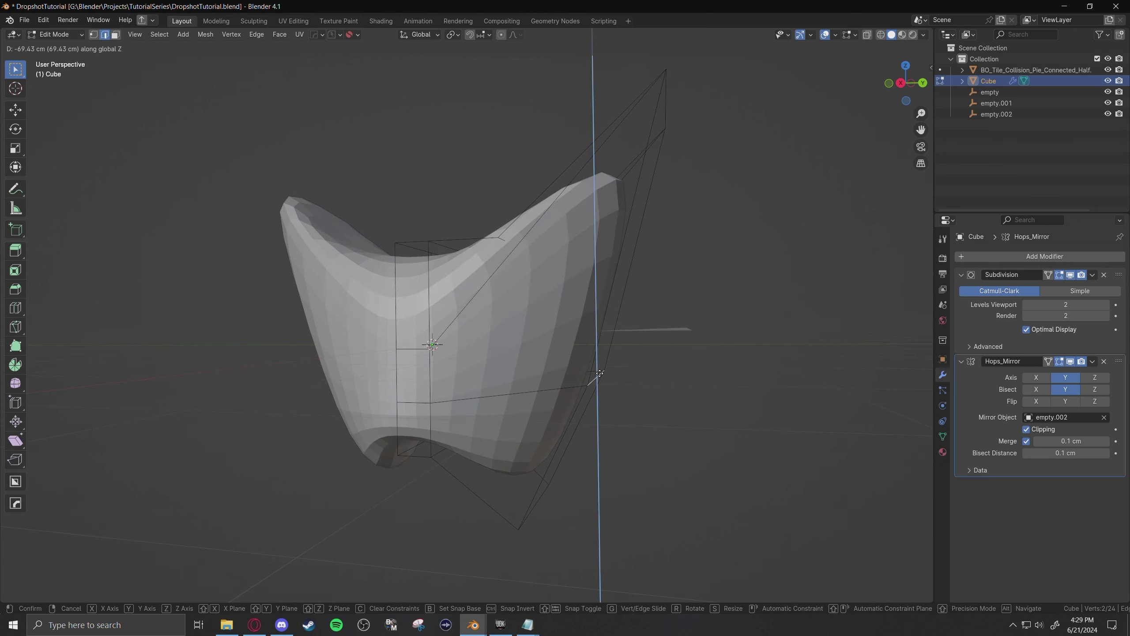
left_click(601, 394)
key("g")
key("y")
left_click(482, 371)
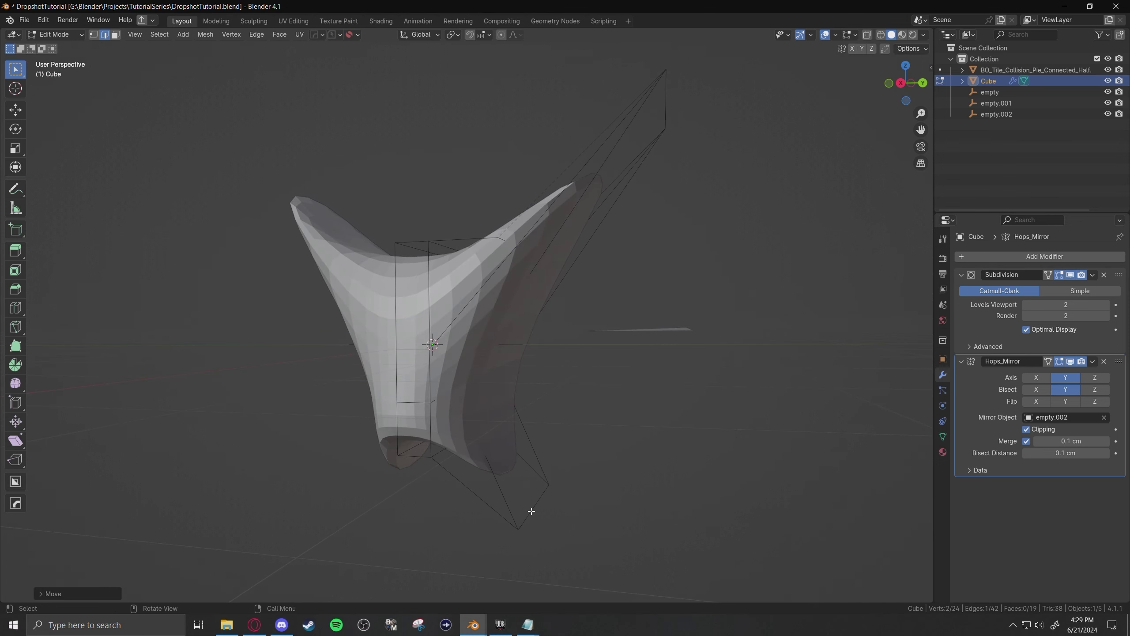
Pull the bottom outer edge outward along Y and bevel it
left_click(529, 512)
key("g")
key("z")
key("y")
left_click(655, 518)
key("g")
key("z")
left_click(656, 518)
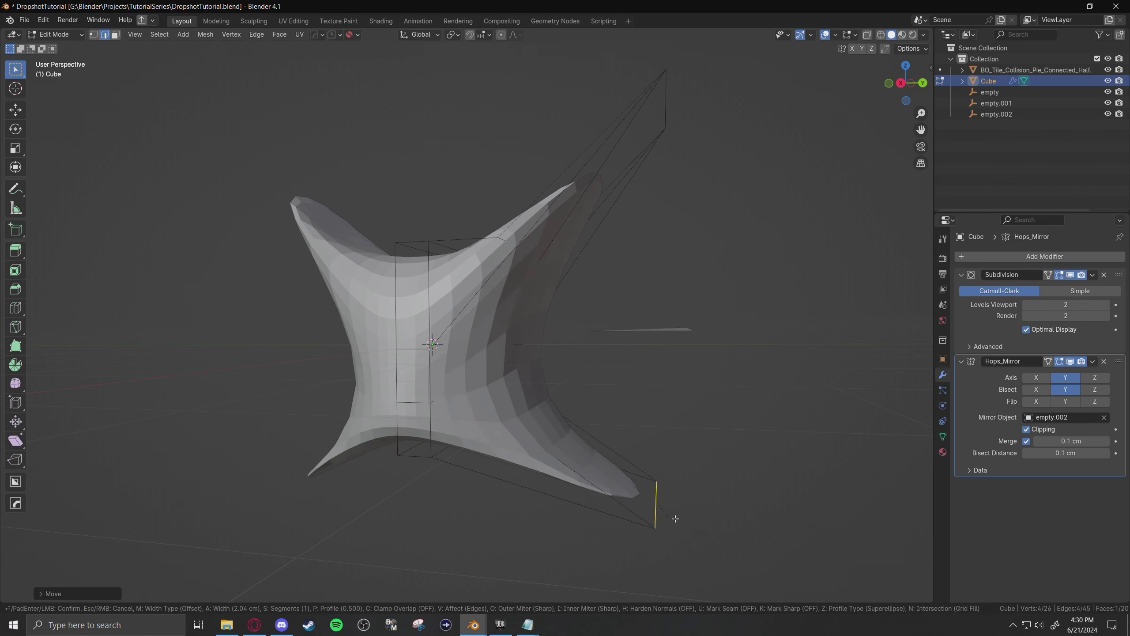
left_click(632, 490)
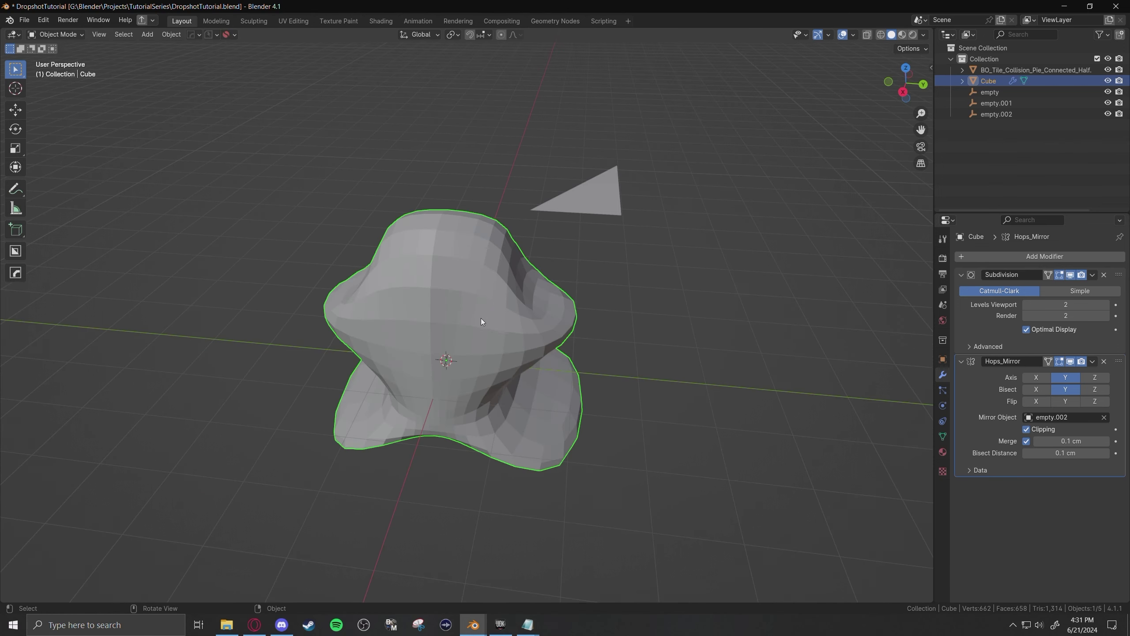
Duplicate the shaped mesh in place and remove the Mirror modifier from the copy
middle_click_drag(590, 403, 536, 364)
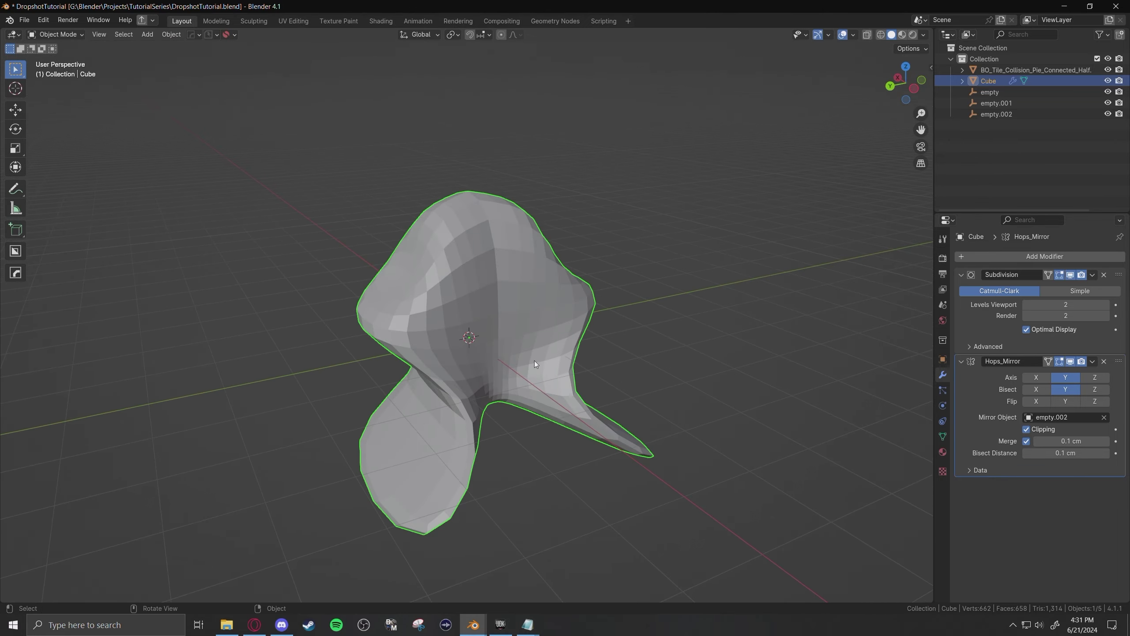
middle_click_drag(229, 339, 445, 345)
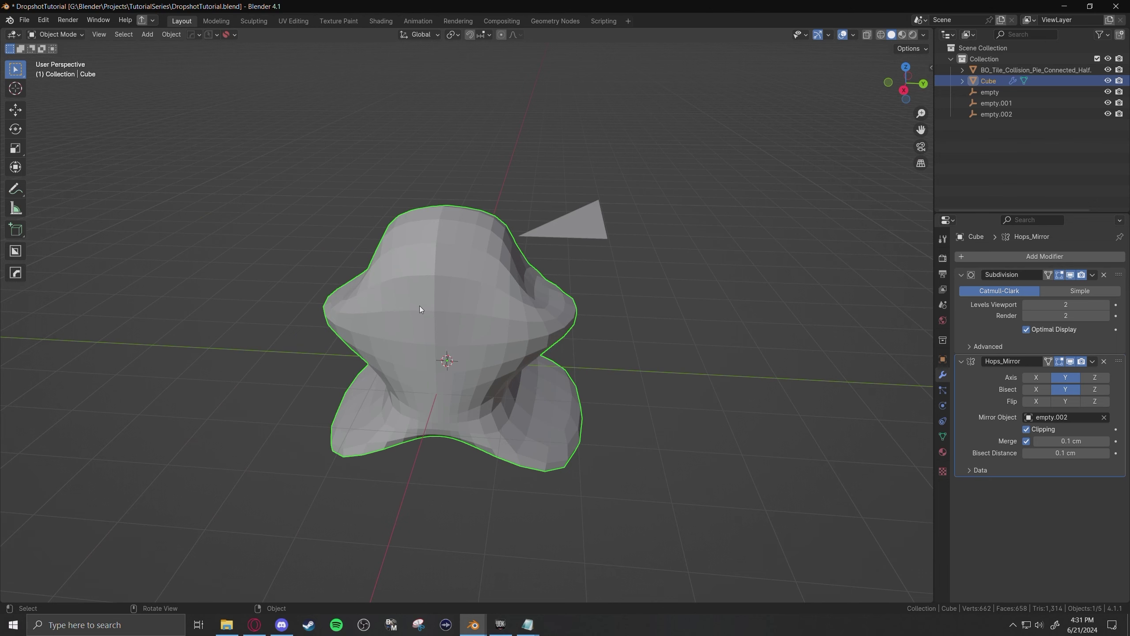
middle_click_drag(438, 303, 435, 290)
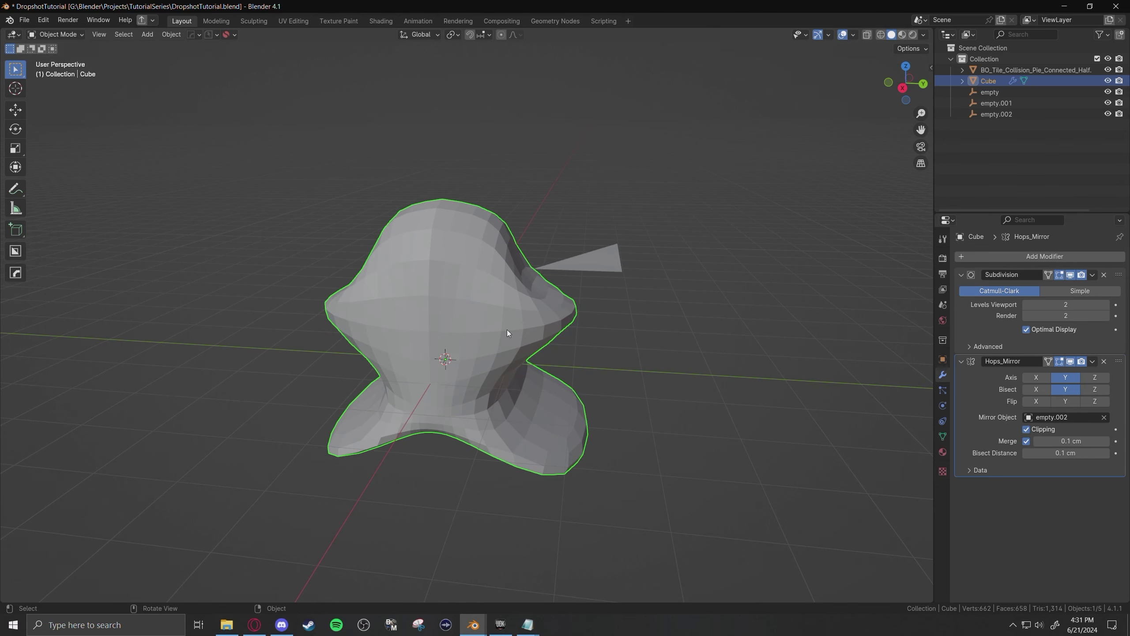
mouse_move(508, 333)
middle_mouse_down()
mouse_move(528, 311)
mouse_move(492, 322)
mouse_move(503, 322)
middle_mouse_up()
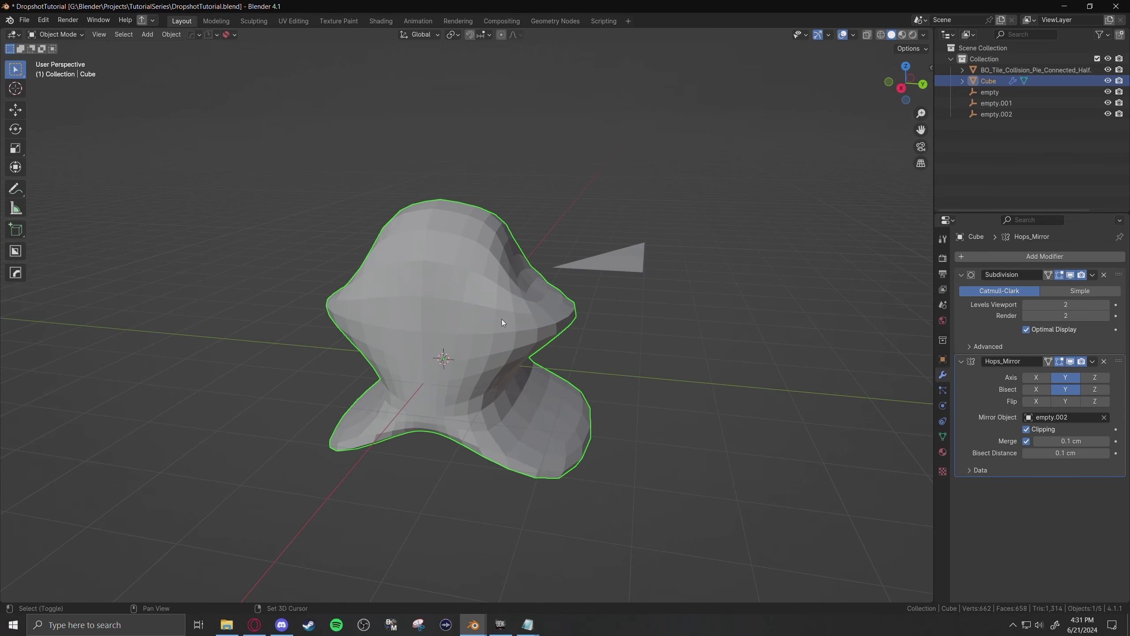
key("shift+d")
key("Escape")
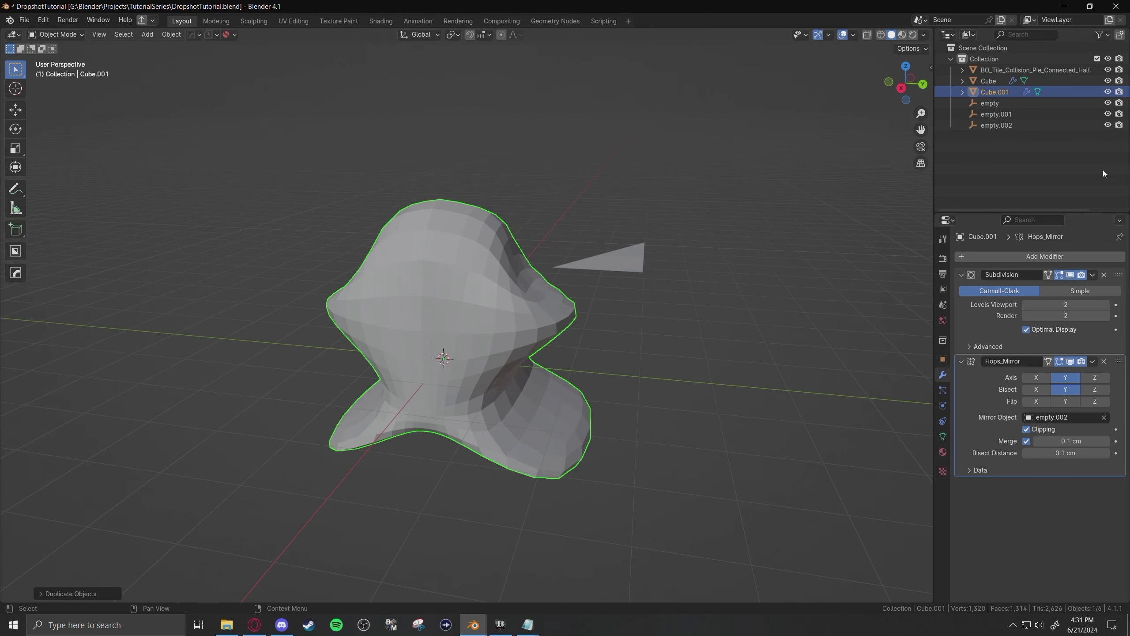
left_click(1104, 361)
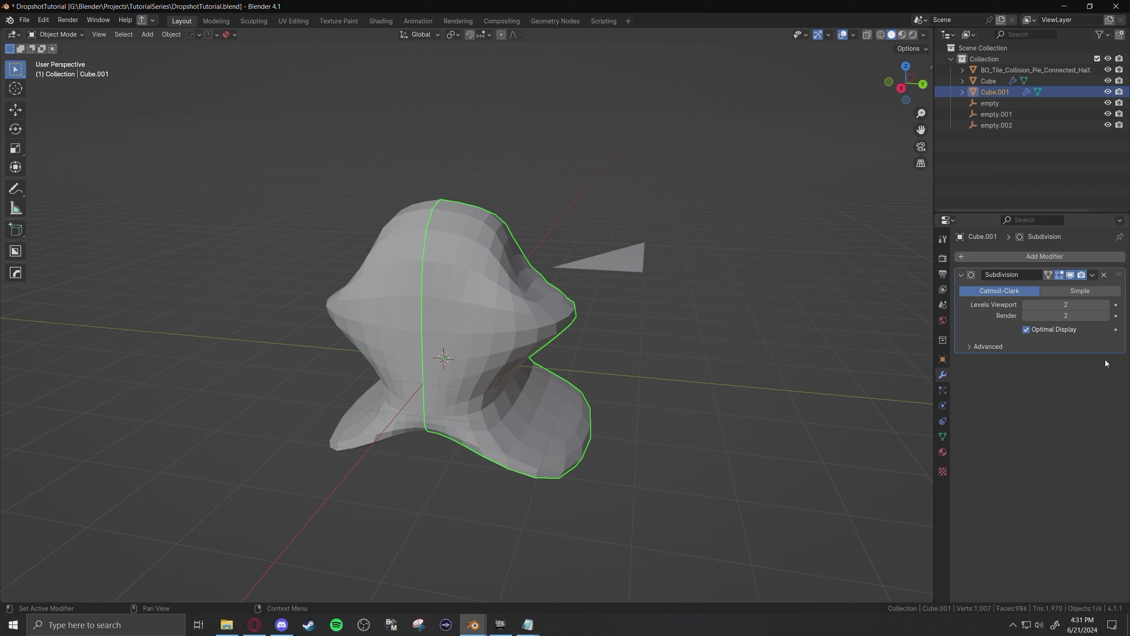
Apply the Subdivision modifier on the half-mesh copy and on the original mirrored mesh, then reselect the copy
key("g")
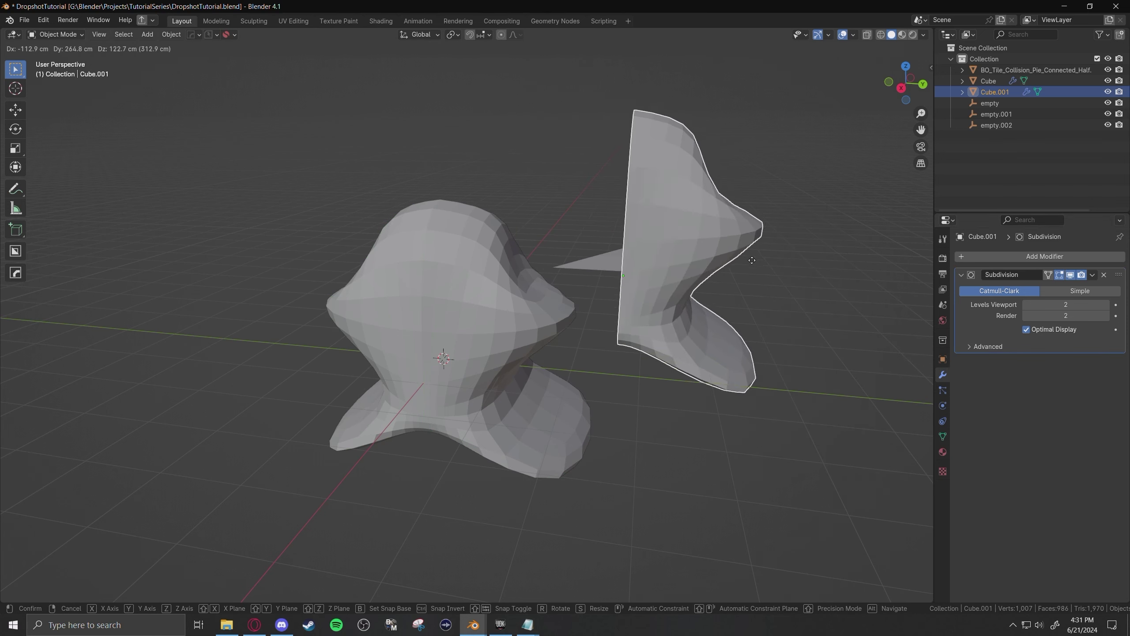
key("Escape")
key("ctrl+a")
left_click(516, 340)
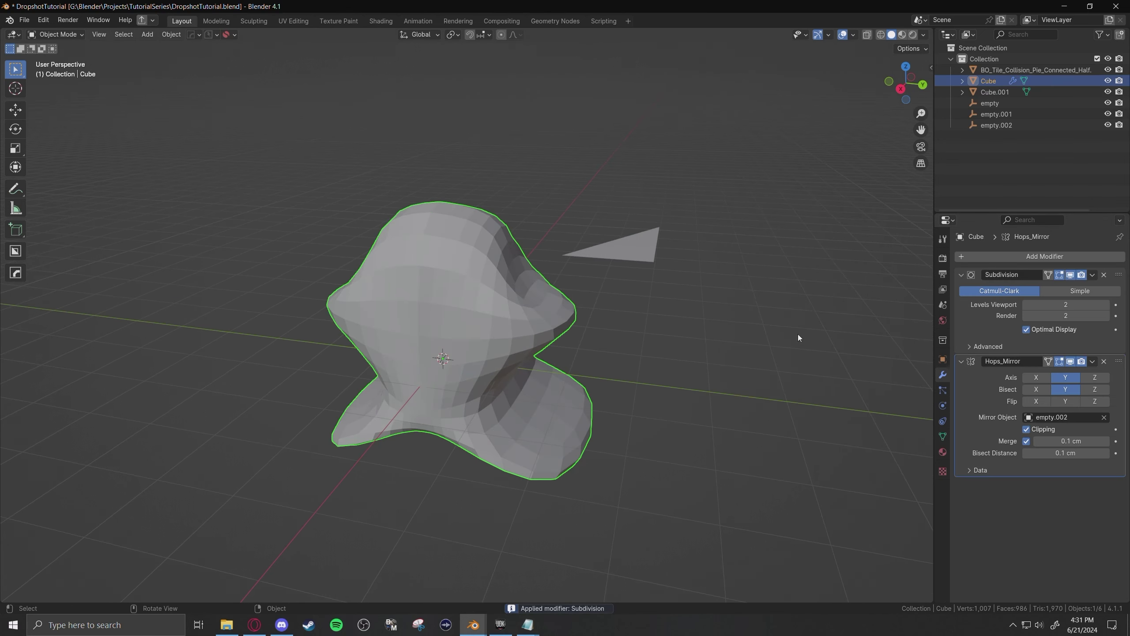
key("ctrl+a")
left_click(505, 392)
key("g")
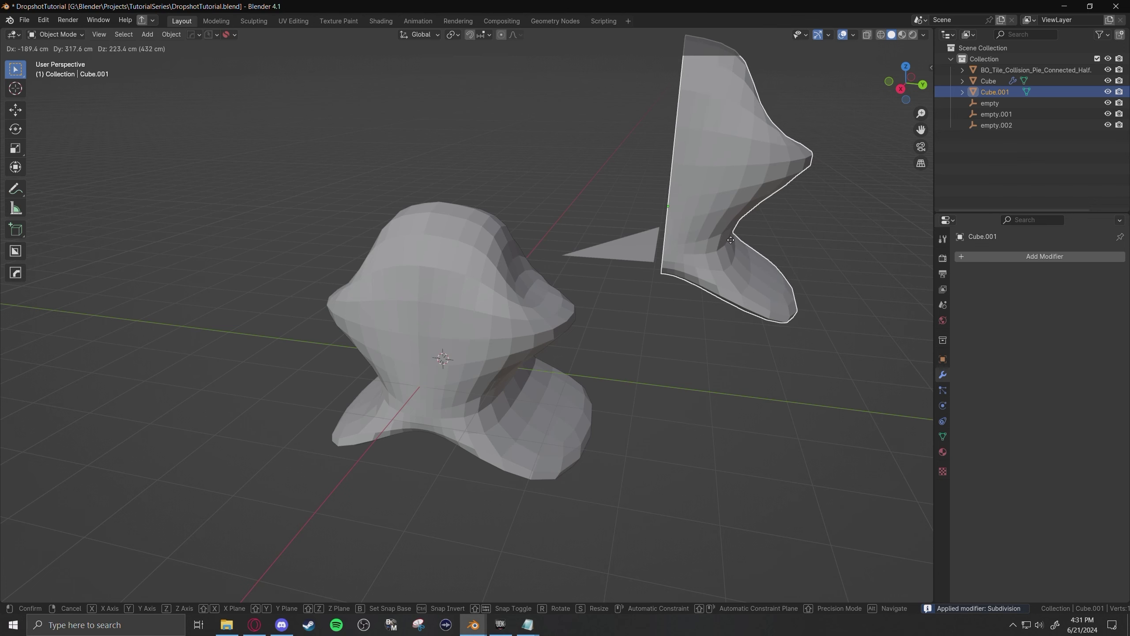
key("Escape")
Rotate the half-mesh copy -90 degrees around global Z and save the file
type("rz")
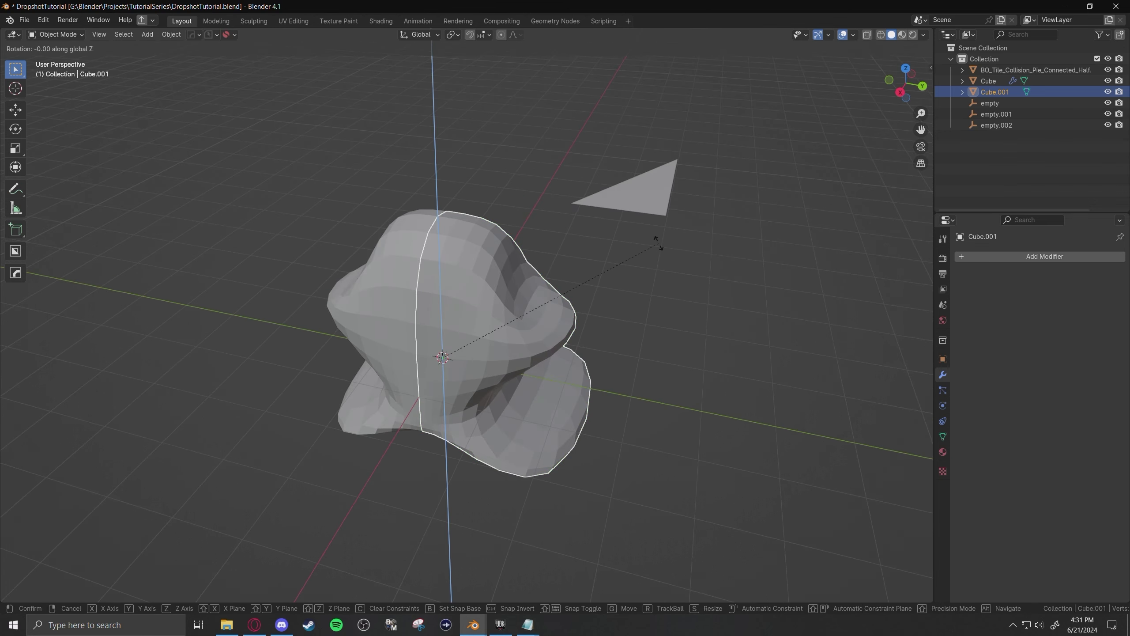
type("90")
key("minus")
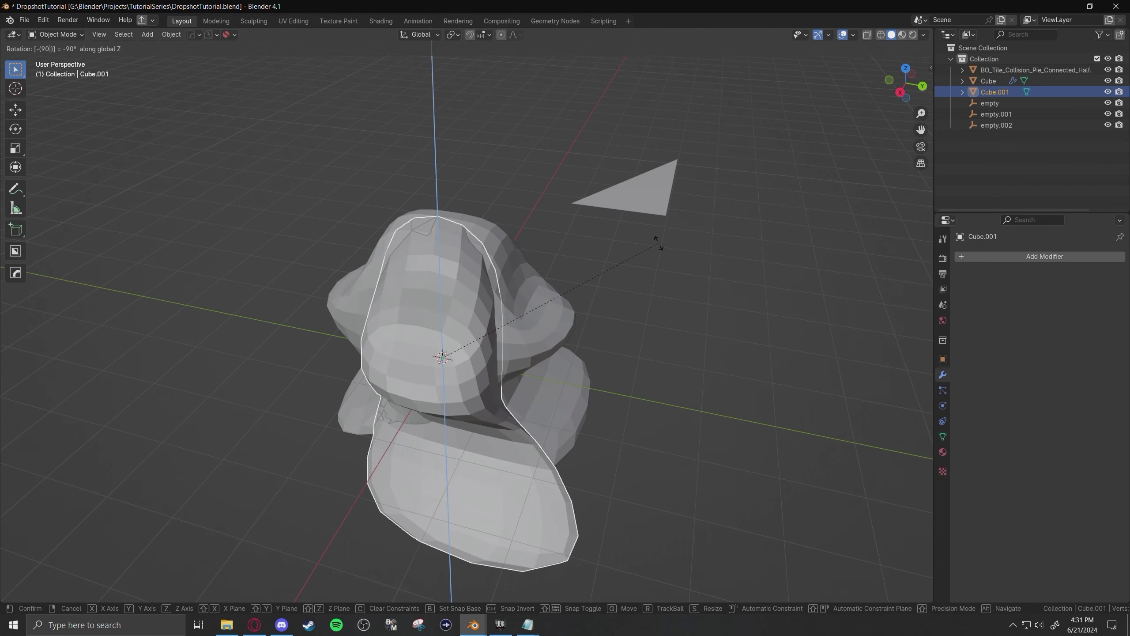
key("Return")
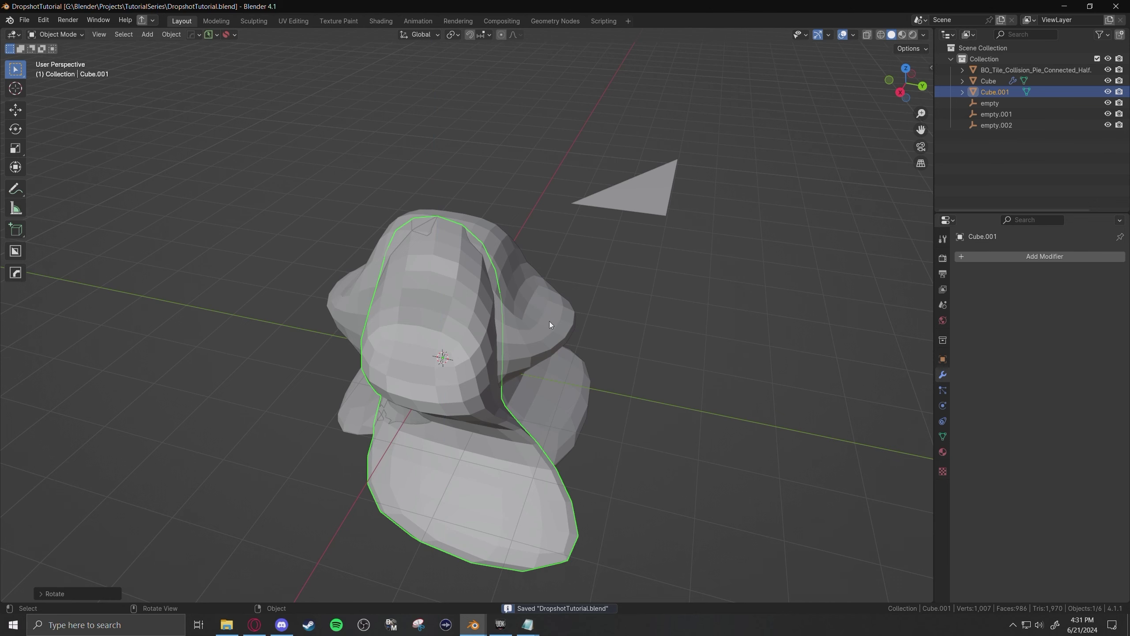
middle_click_drag(563, 325, 576, 320)
Rename the rotated half mesh Collision and the mirrored mesh Visual, then save the file
key("F2")
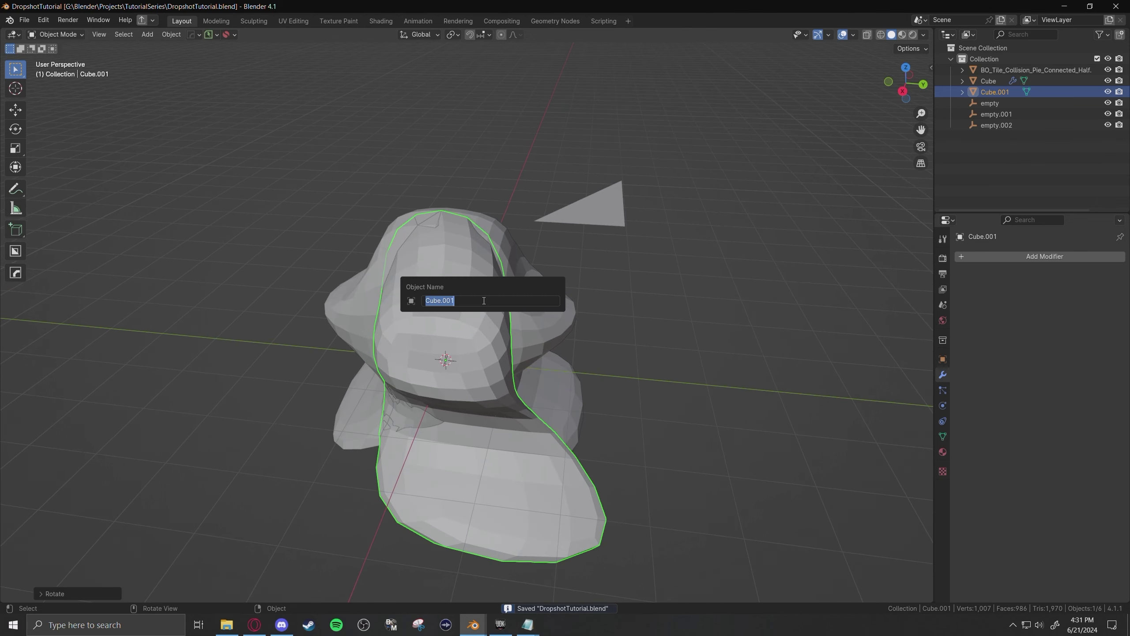
type("Collision")
key("Return")
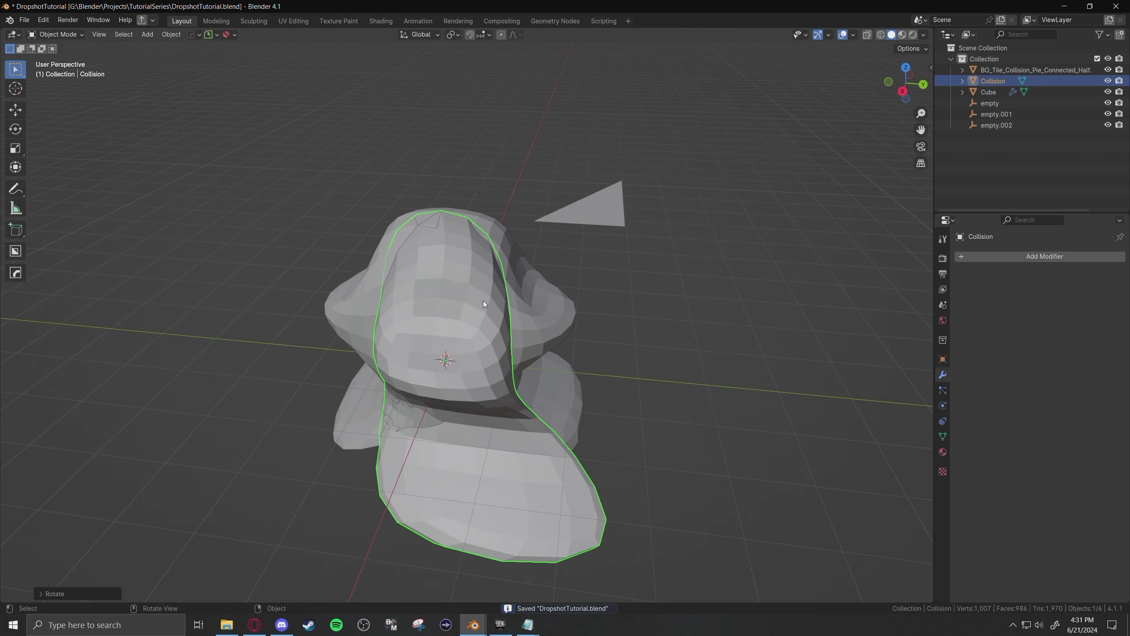
left_click(519, 300)
key("F2")
type("Visual")
key("Return")
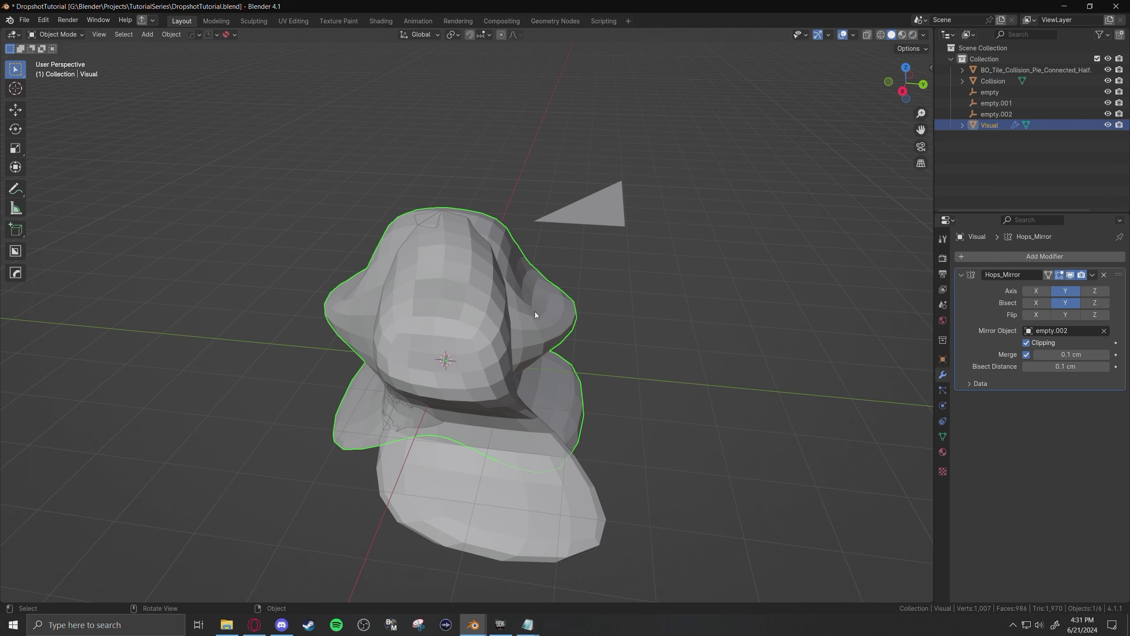
key("ctrl+s")
Select the half-tile collision piece and rotate it 90 degrees around global Z
middle_click_drag(518, 272, 459, 284)
left_click(597, 252)
left_click(577, 265)
middle_click_drag(578, 265, 578, 279)
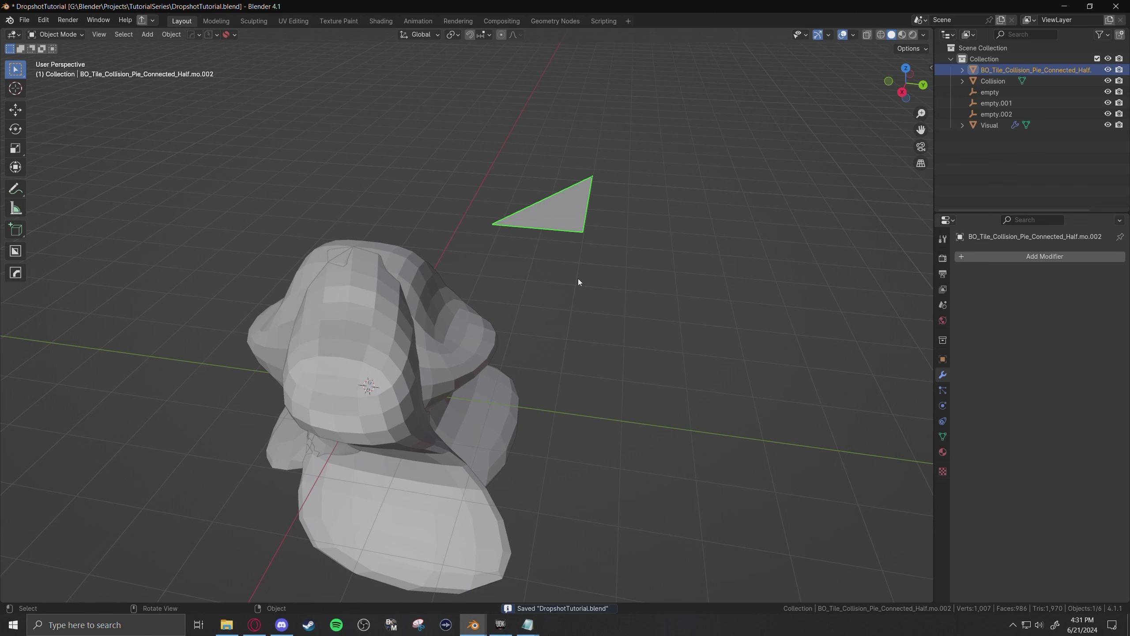
type("rz90")
key("Return")
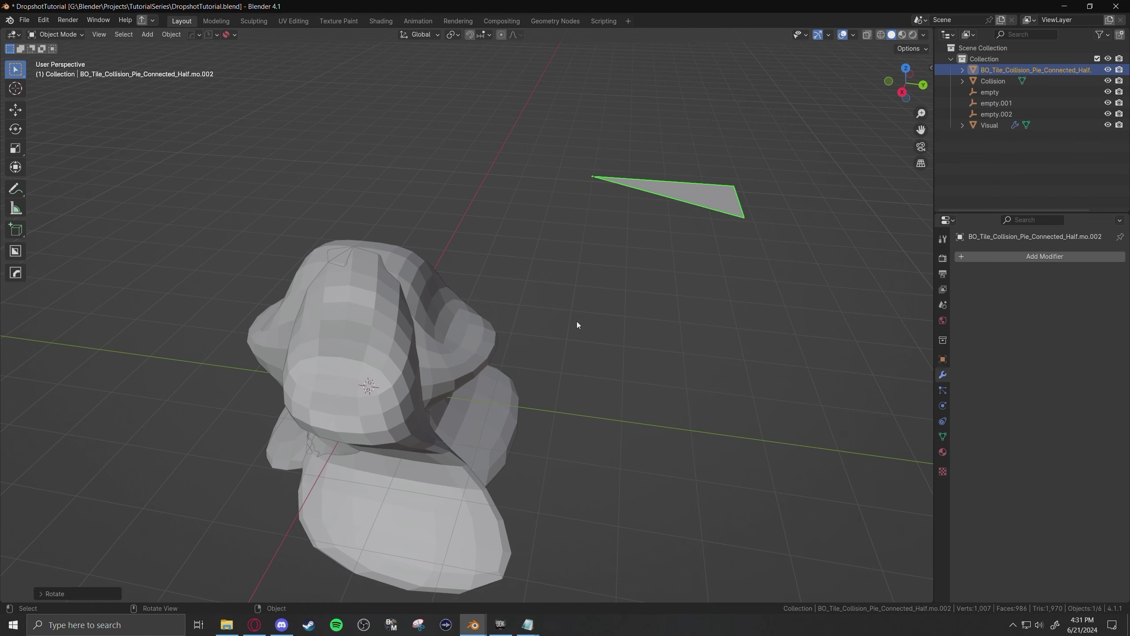
Duplicate the half-tile collision piece in place and mirror the copy with a scale of -1 along global Y
key("shift+d")
right_click(574, 322)
type("ryx-1")
key("Return")
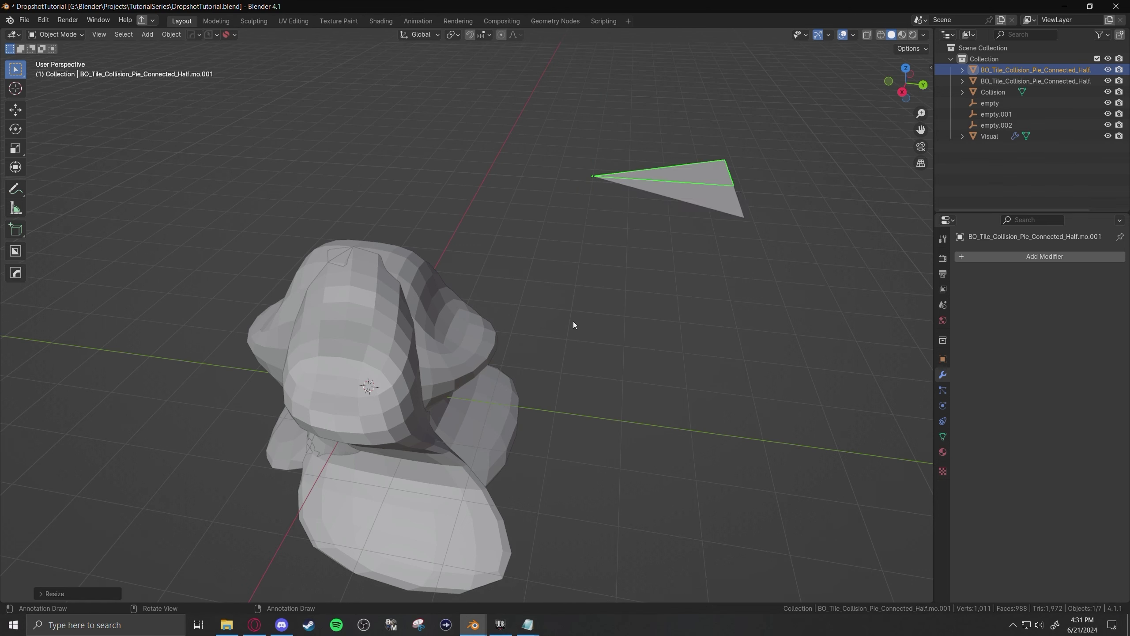
type("sy-1x")
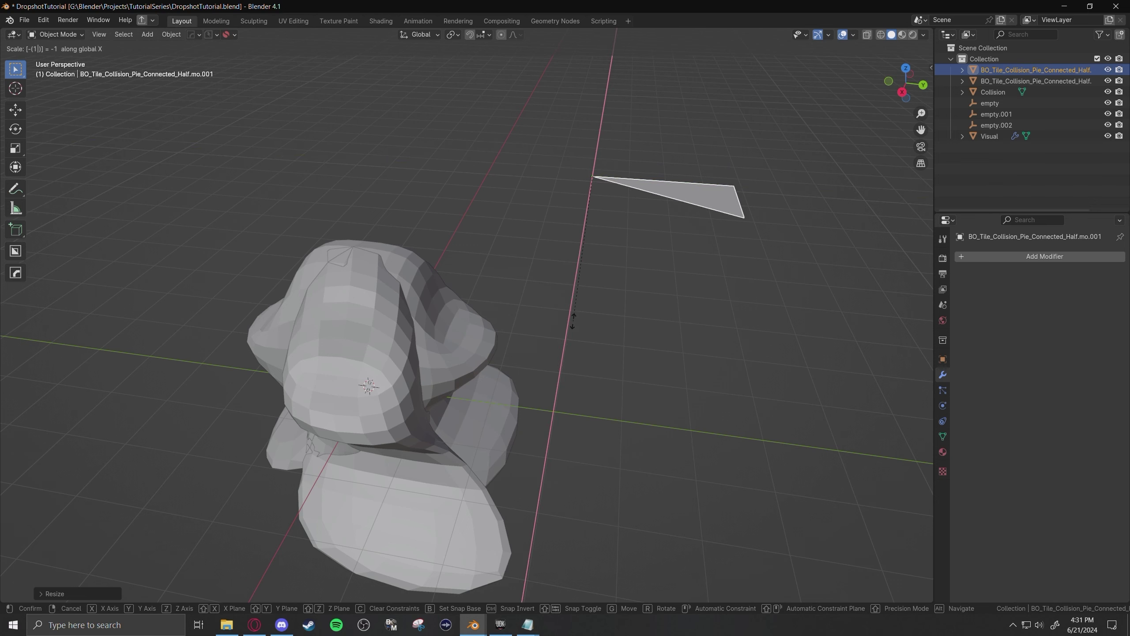
key("Return")
type("sy-1")
key("Return")
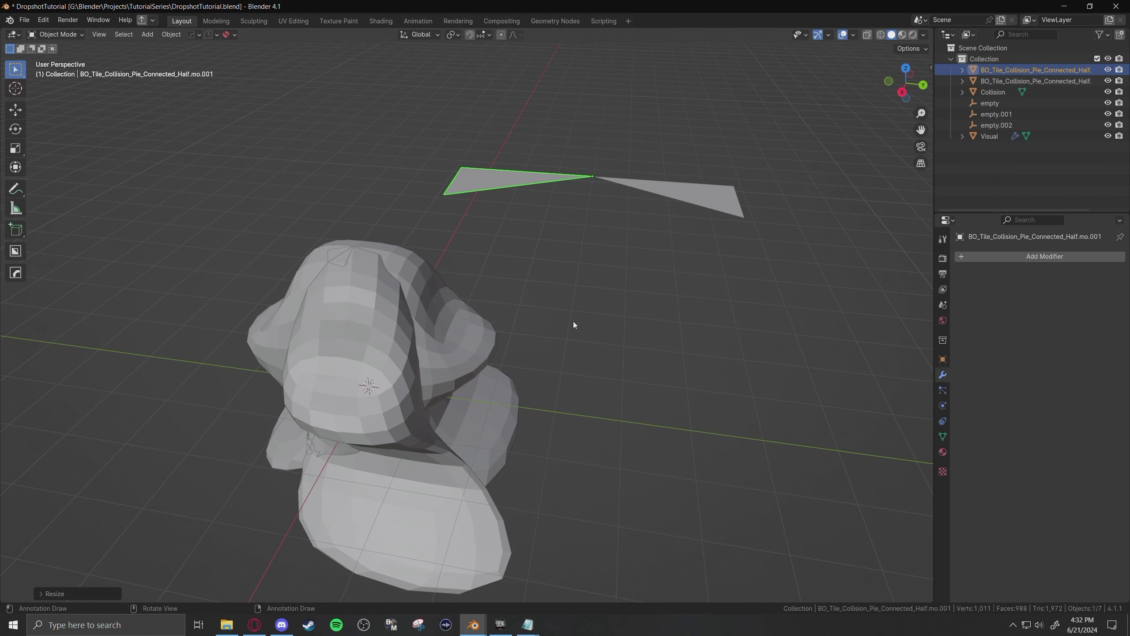
Try rotating the Collision mesh 90 degrees around global Z and adding a duplicate scaled by -1 along global Y
left_click(573, 321)
middle_click_drag(573, 322, 493, 392)
left_click(482, 390)
type("rz90")
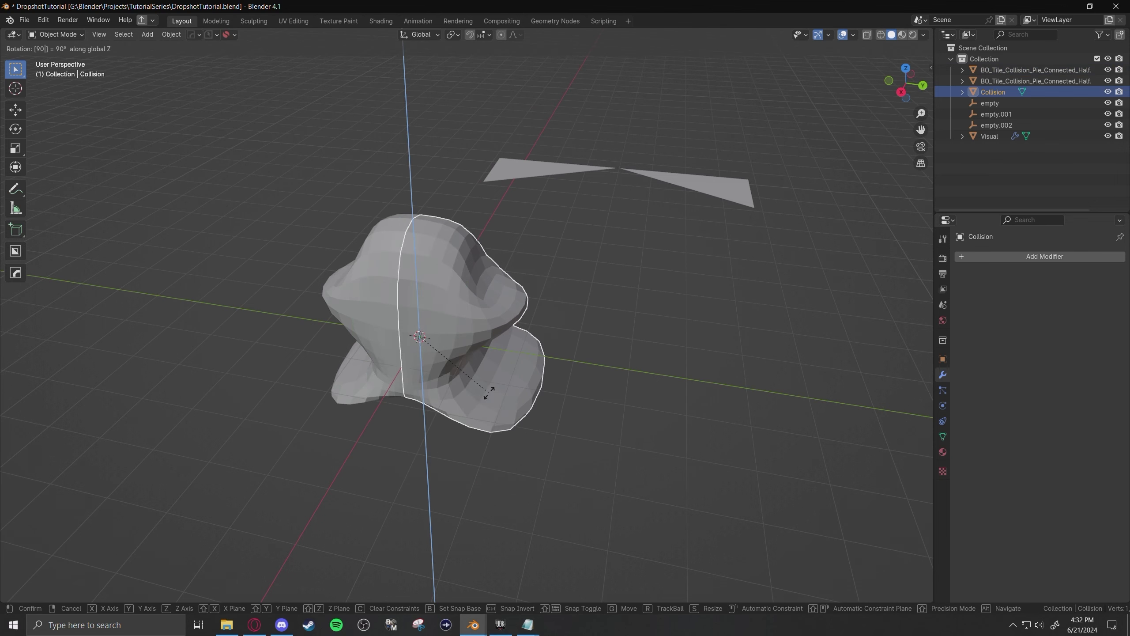
key("Return")
key("shift+d")
type("sx")
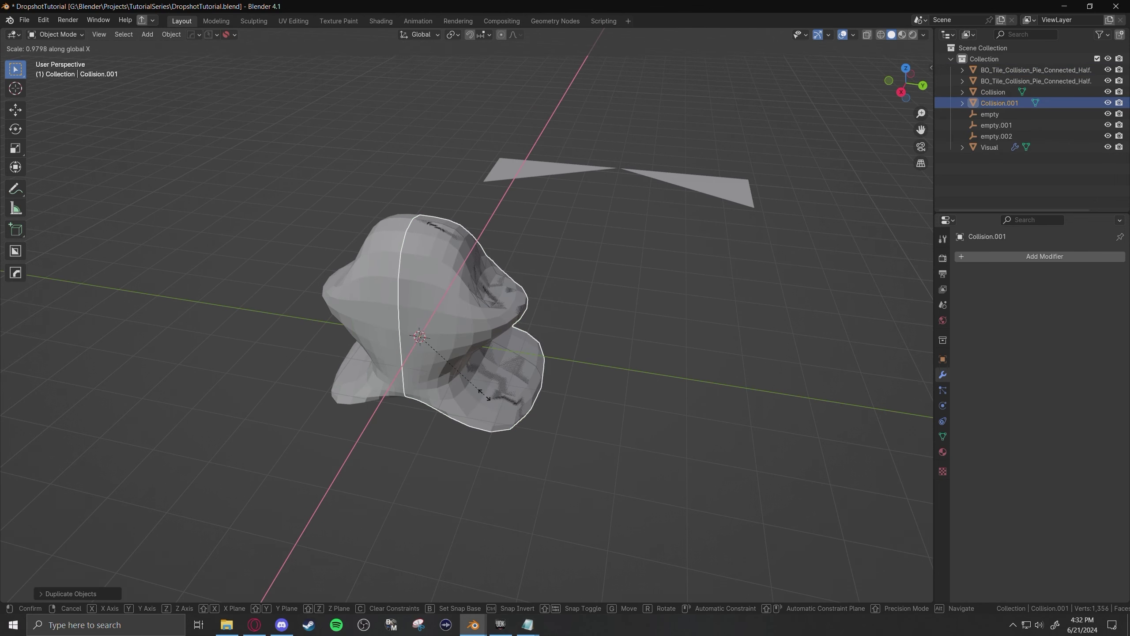
type("y-1")
key("Return")
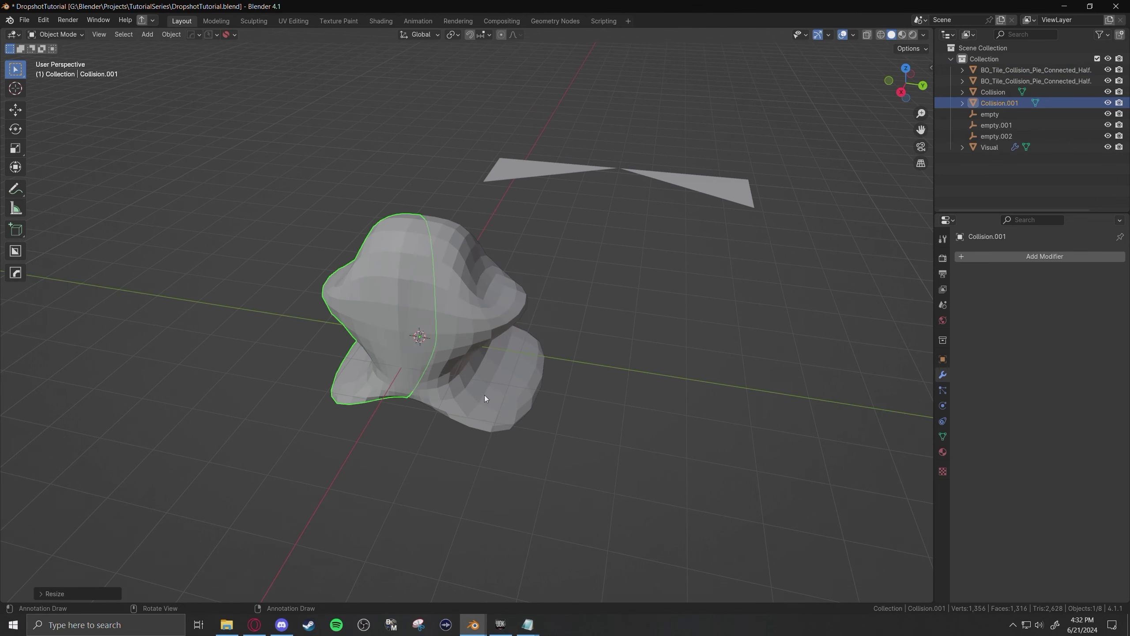
middle_click_drag(484, 395, 394, 307)
key("Delete")
left_click(671, 313)
Save the file and hide the Collision mesh
key("ctrl+s")
left_click(517, 282)
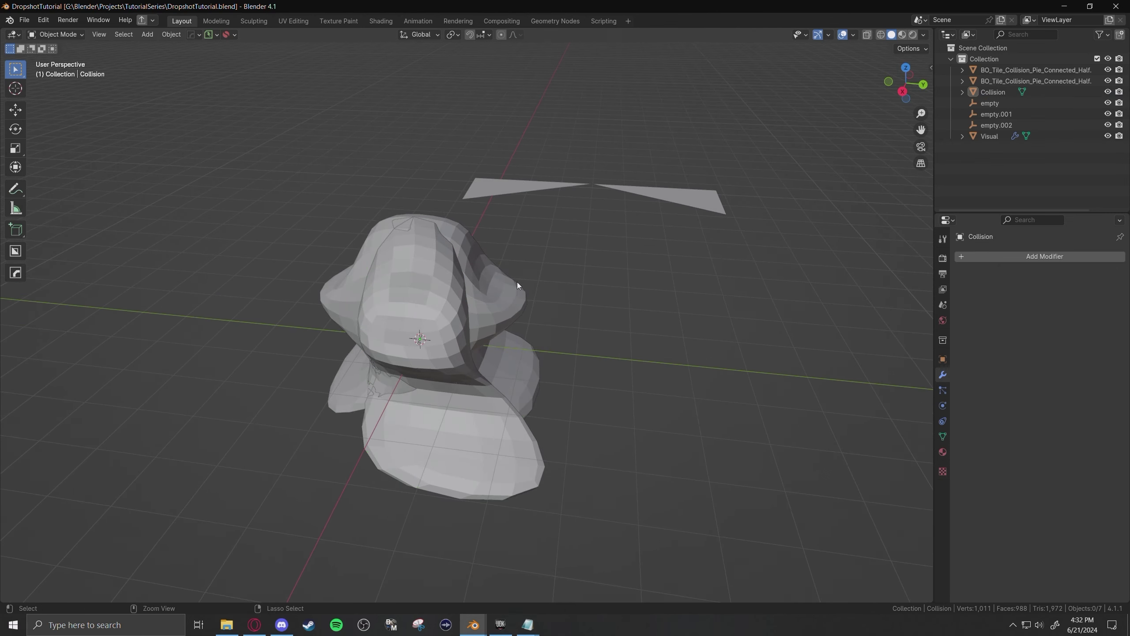
key("ctrl+s")
middle_click_drag(518, 282, 584, 284, "shift")
middle_click_drag(584, 284, 477, 297)
left_click(477, 297)
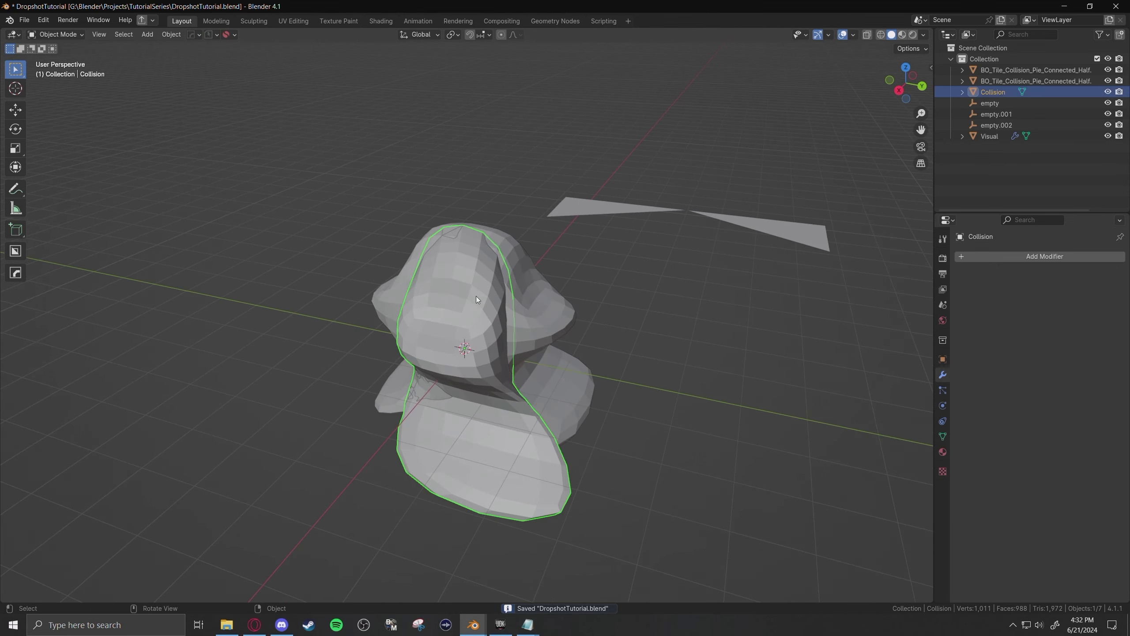
key("h")
Put the Visual mesh in Vertex Paint mode and set the brush color's red, green and blue values to 0
left_click(506, 286)
left_click(71, 36)
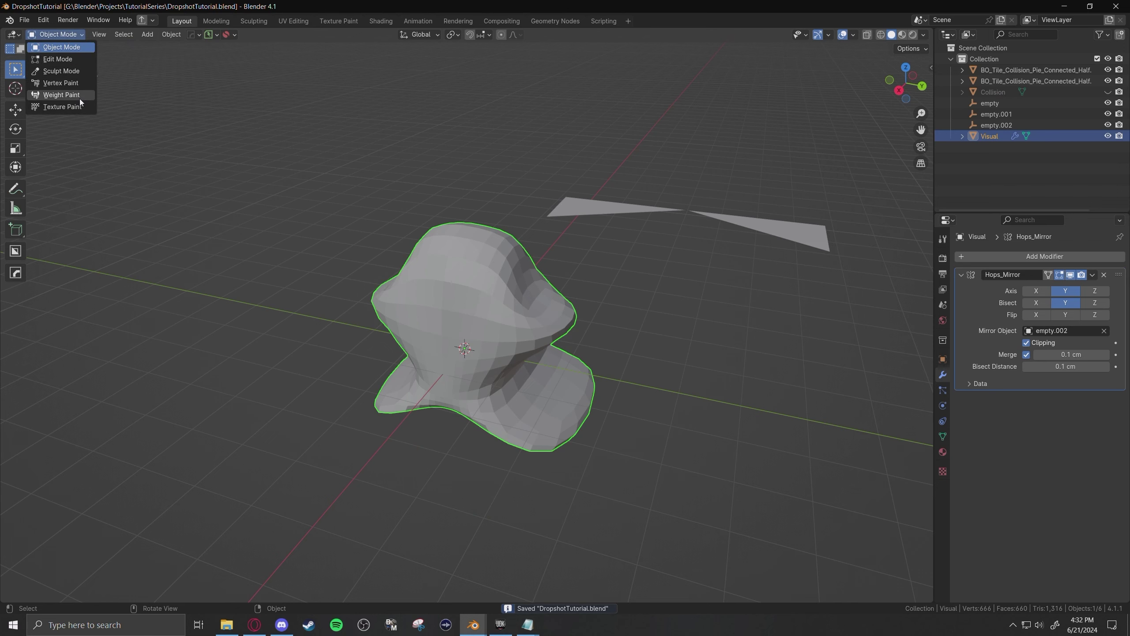
left_click(68, 84)
scroll(408, 245, "up", 1)
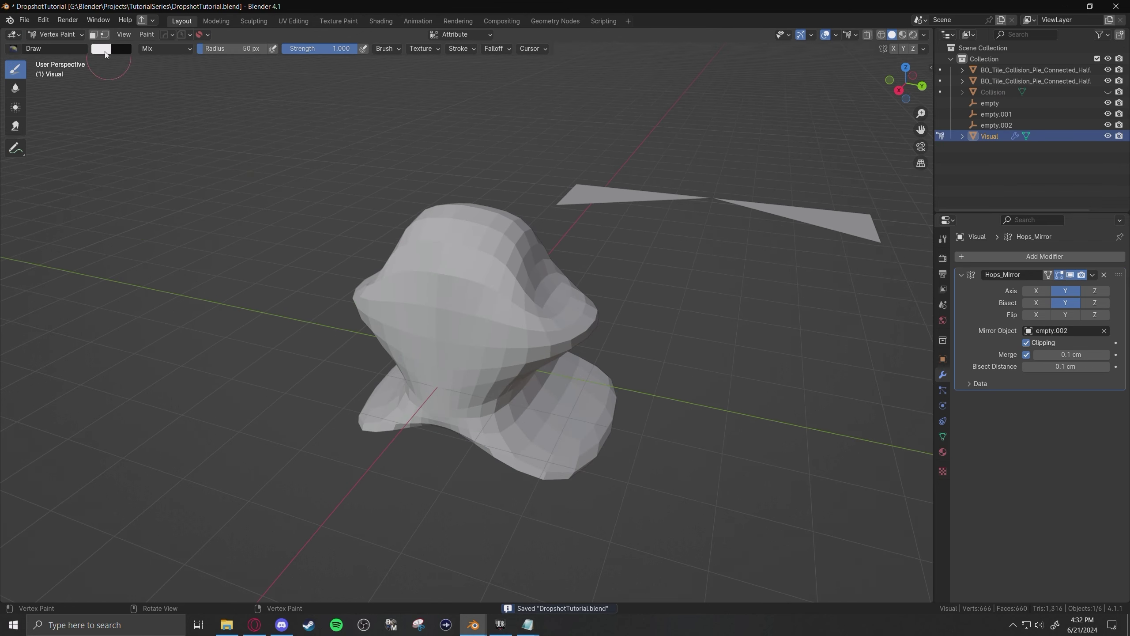
left_click(97, 49)
left_click(105, 167)
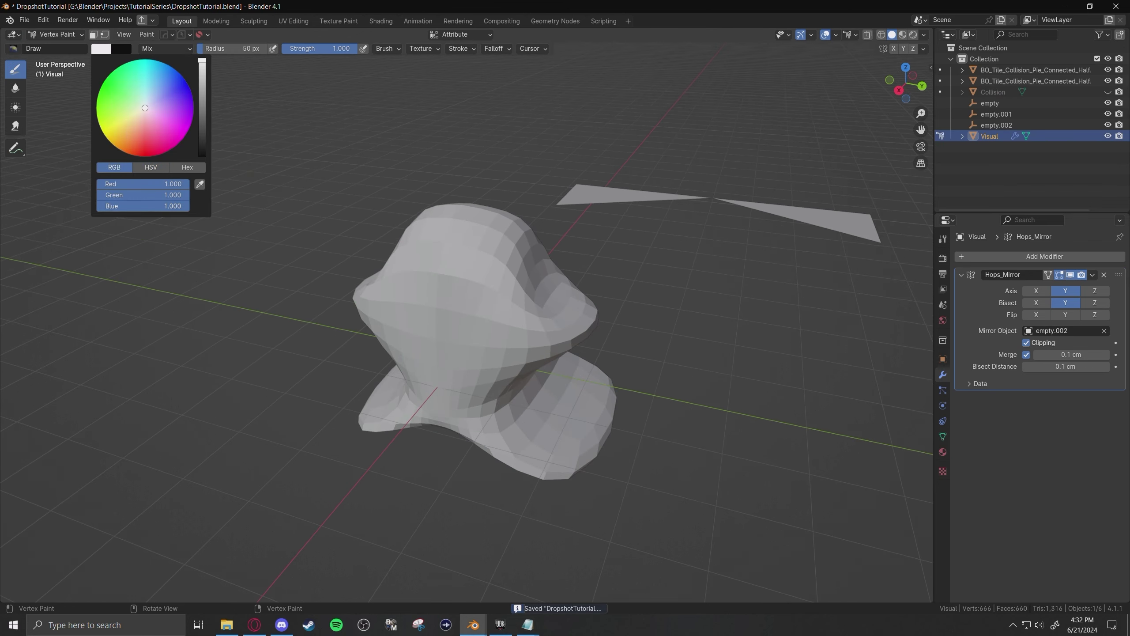
left_click(137, 206)
type("0")
key("Return")
left_click_drag(141, 184, 97, 183)
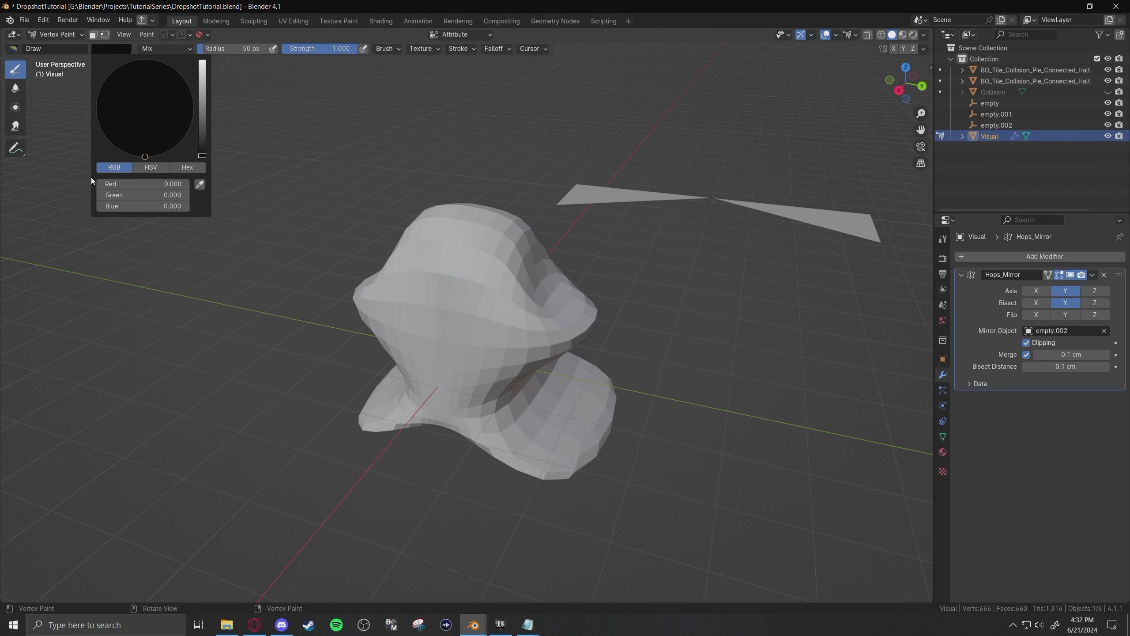
Fill the whole Visual mesh with the black vertex color, return to Object Mode and save the file
left_click(146, 36)
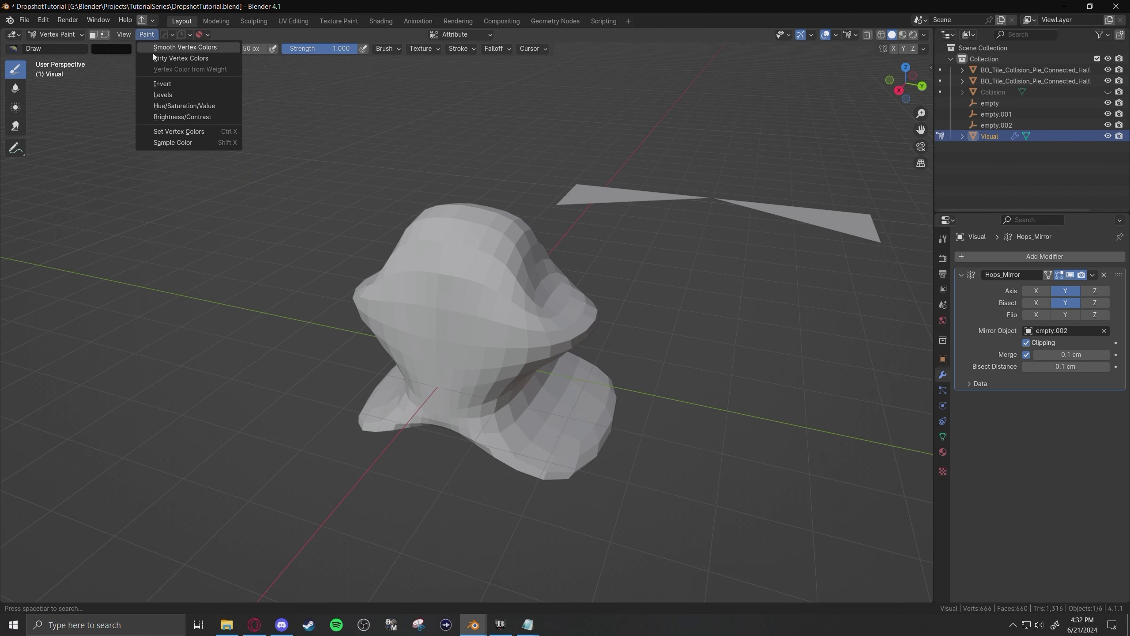
left_click(179, 131)
middle_click_drag(386, 222, 162, 106)
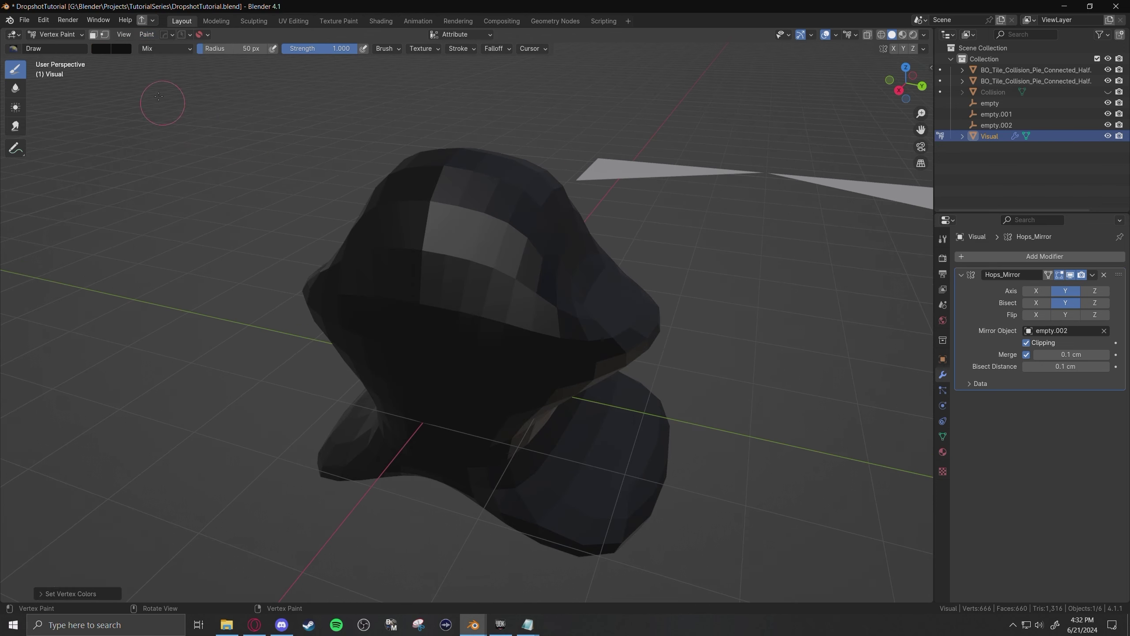
left_click(57, 35)
left_click(59, 48)
key("ctrl+s")
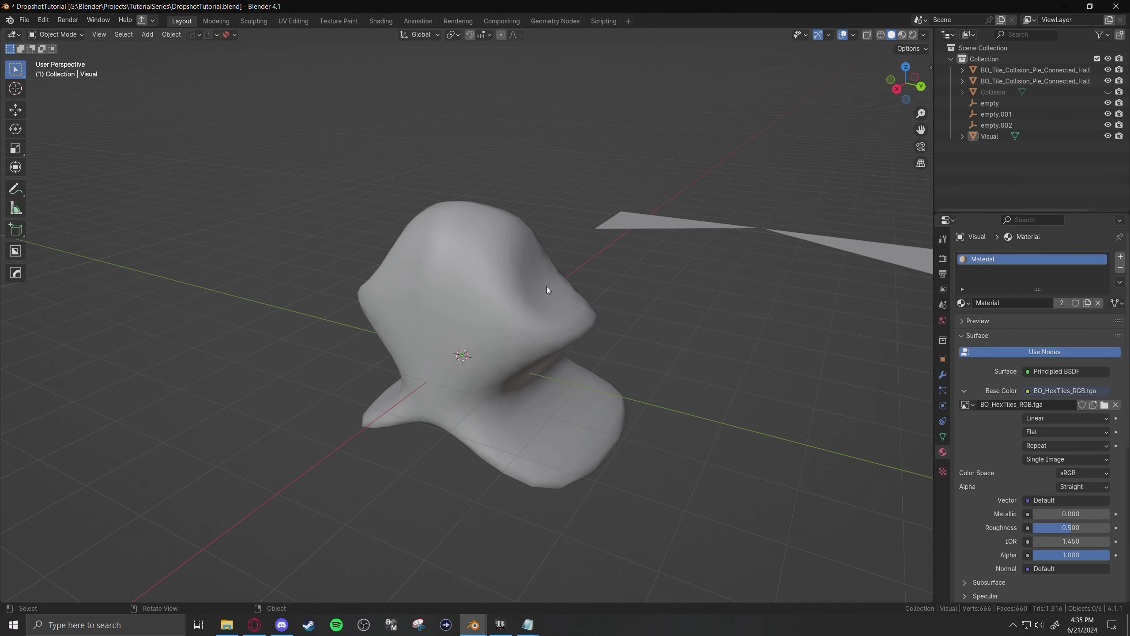
Select the Visual mesh and try moving it as a whole in both Object Mode and Edit Mode
left_click(546, 289)
left_click(943, 375)
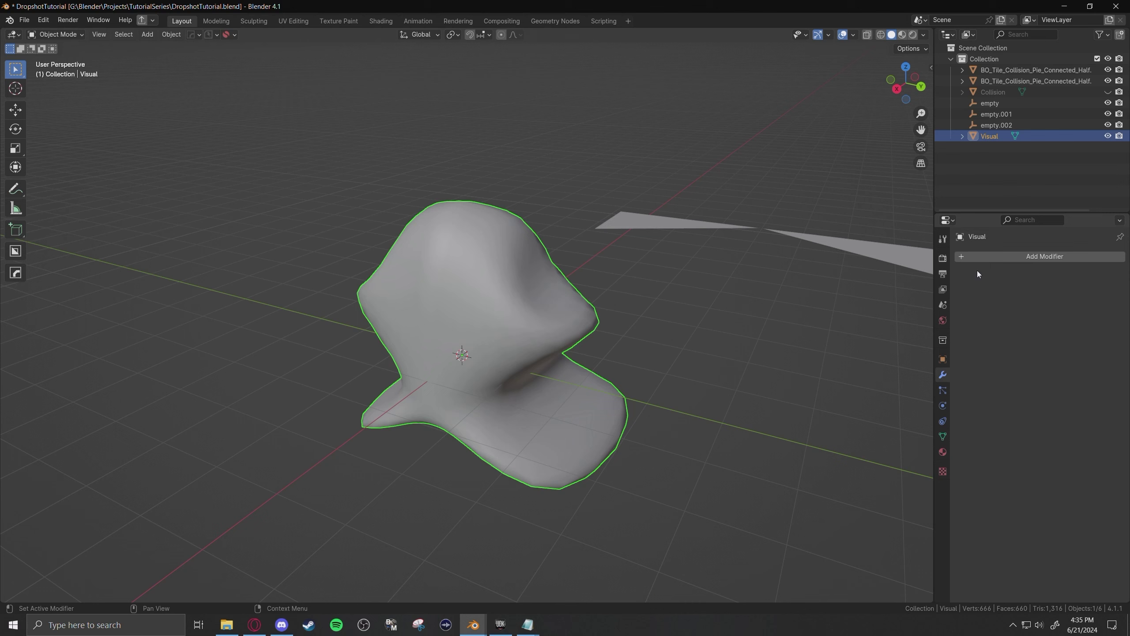
middle_click_drag(514, 277, 529, 245)
scroll(530, 242, "down", 6)
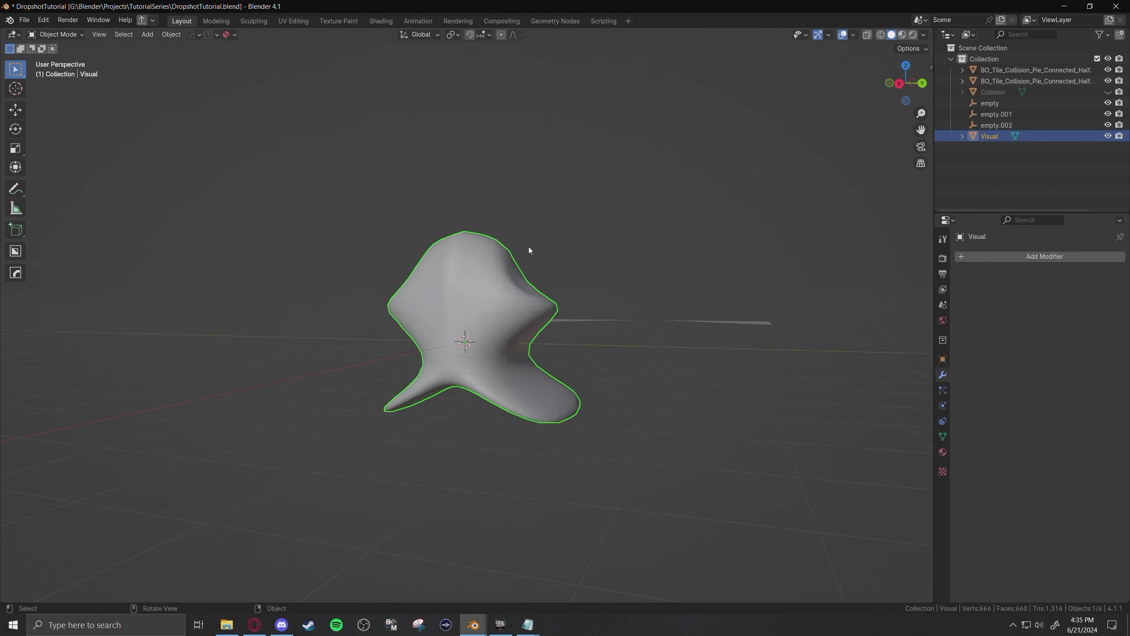
key("g")
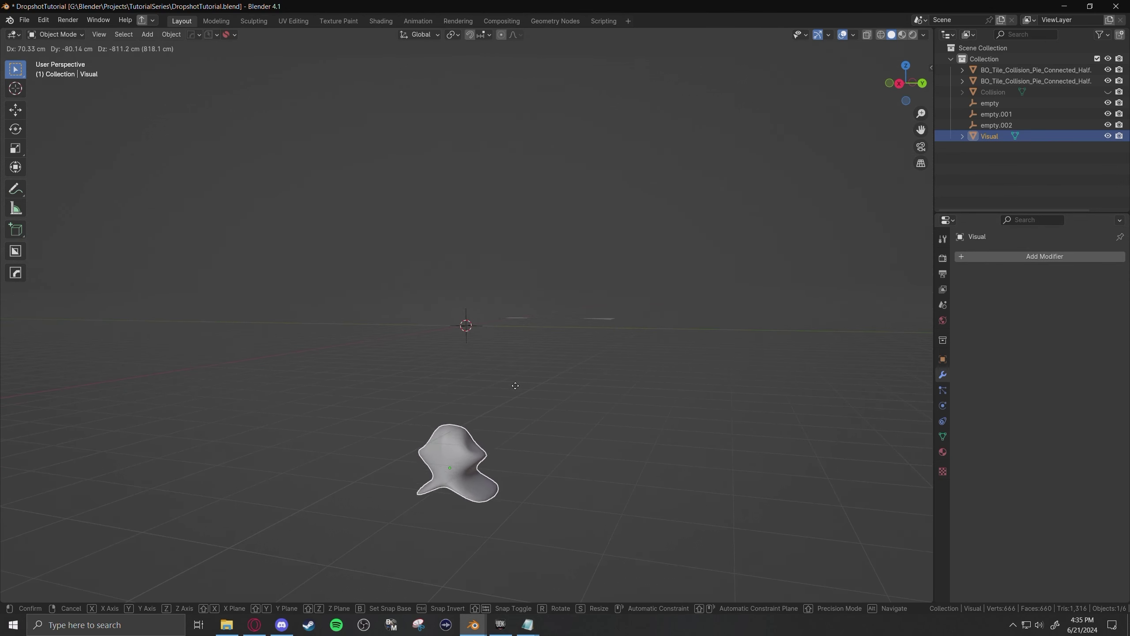
key("Escape")
key("Tab")
scroll(518, 364, "up", 4)
middle_click_drag(519, 364, 523, 368)
key("g")
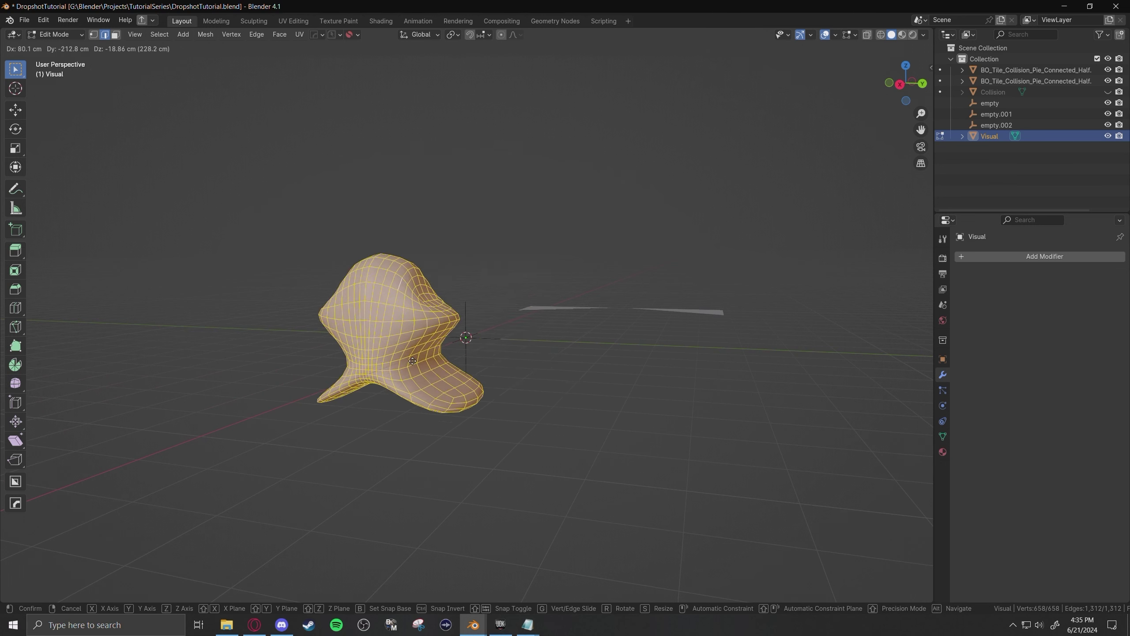
key("Escape")
key("Tab")
scroll(400, 312, "up", 3)
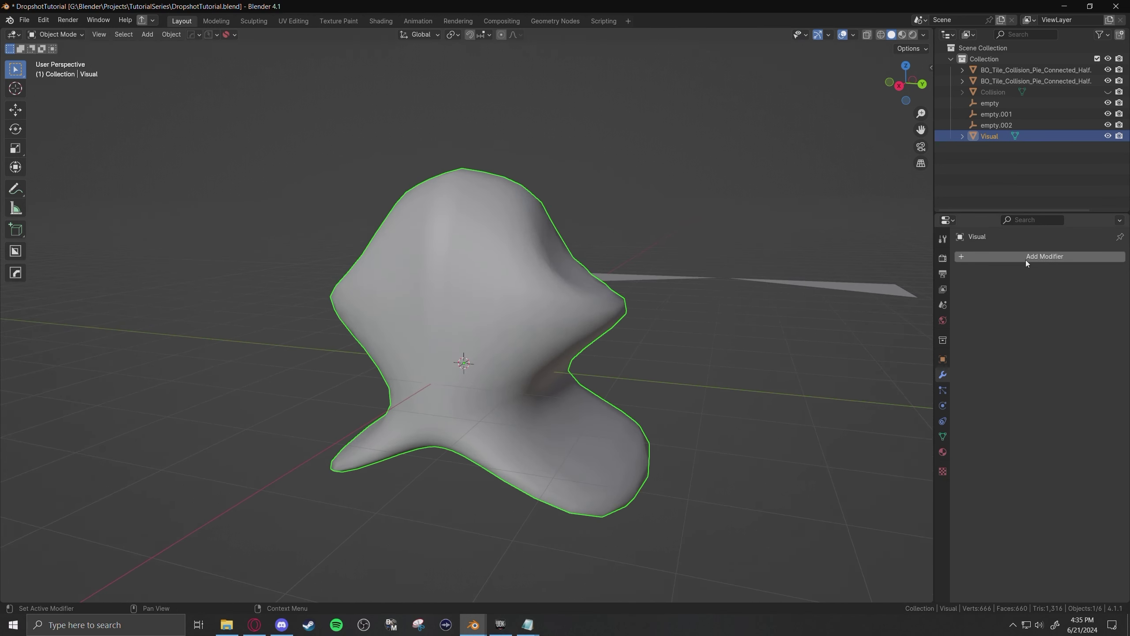
Add an Edge Split modifier to the Visual mesh and set its edge angle to 180 degrees
left_click(1027, 260)
type("edge")
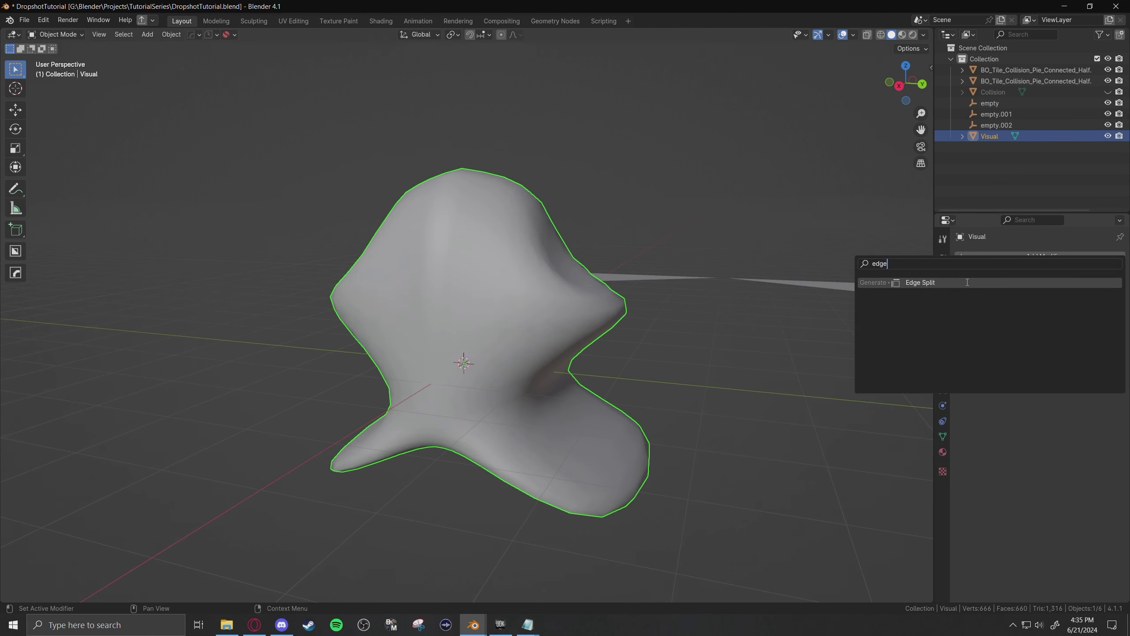
left_click(962, 282)
middle_click_drag(751, 279, 552, 364)
middle_click_drag(617, 341, 662, 341)
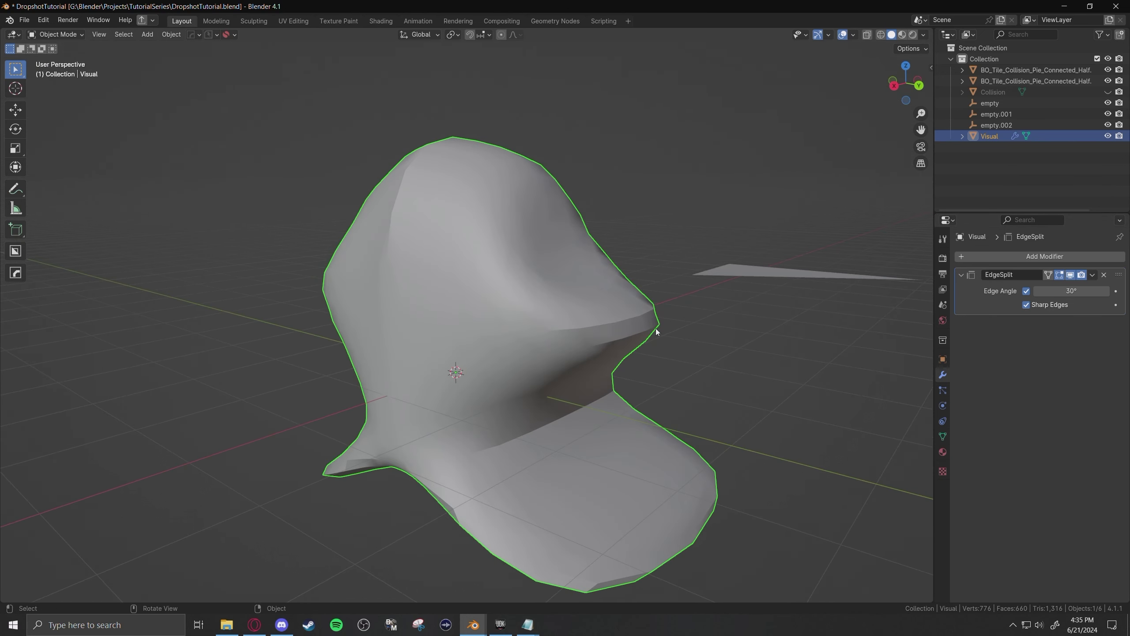
left_click(1103, 289)
type("620")
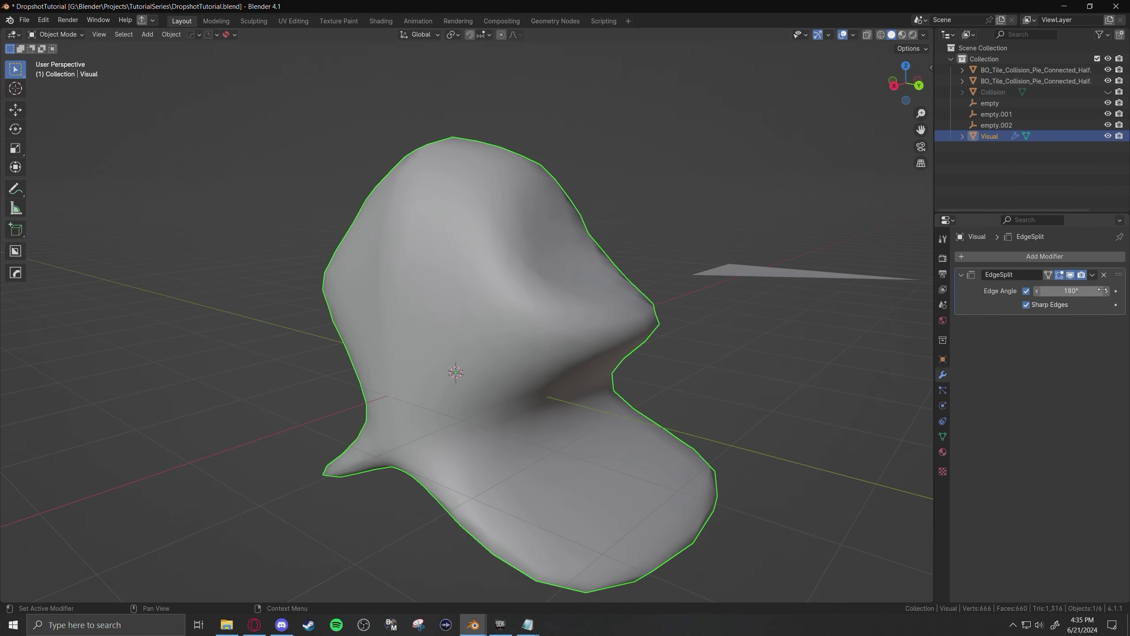
key("Return")
Try applying the Edge Split modifier and selecting linked geometry in Edit Mode, restore the modifier and save the file
middle_click_drag(525, 276, 467, 257)
key("Tab")
key("Tab")
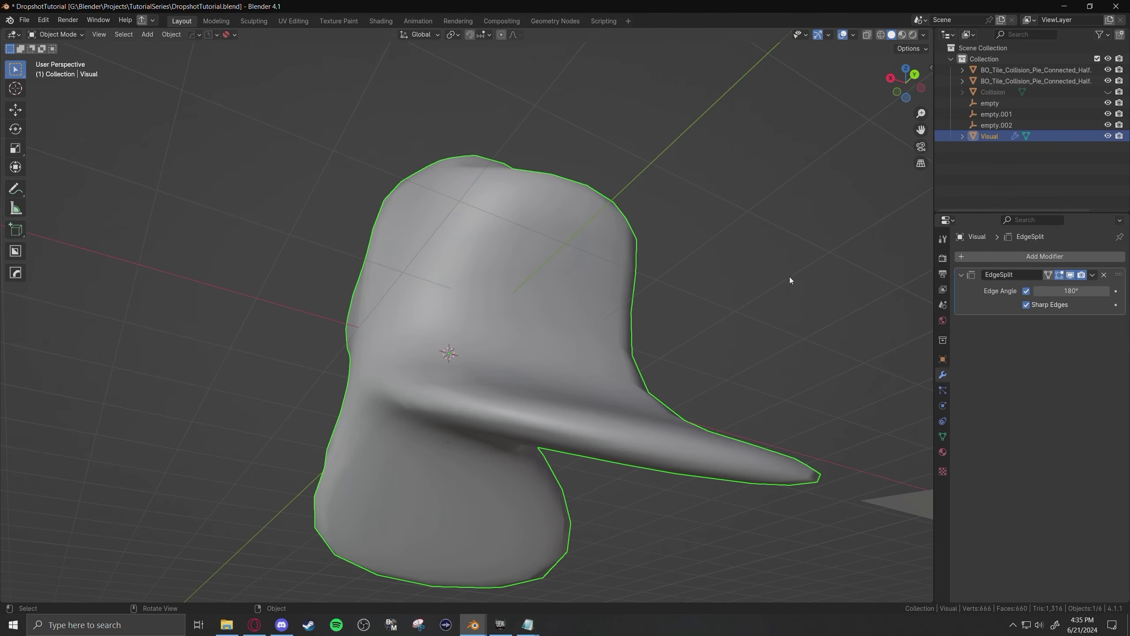
key("ctrl+a")
key("Tab")
middle_click_drag(576, 389, 552, 434)
key("alt+a")
key("l")
key("alt+a")
key("l")
key("Tab")
key("ctrl+z")
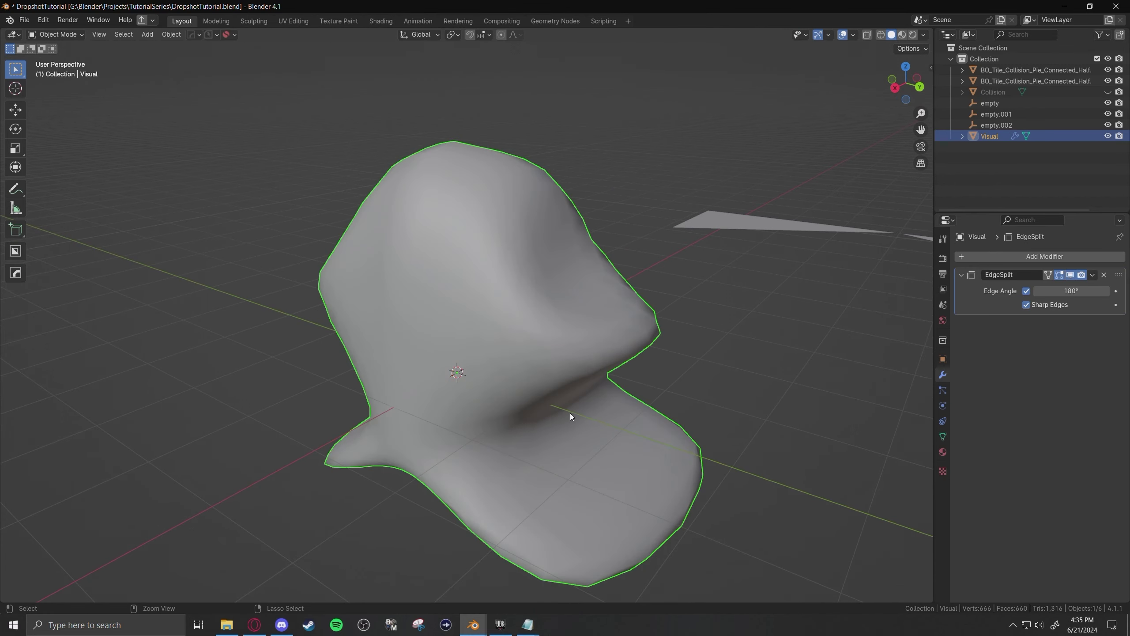
key("ctrl+s")
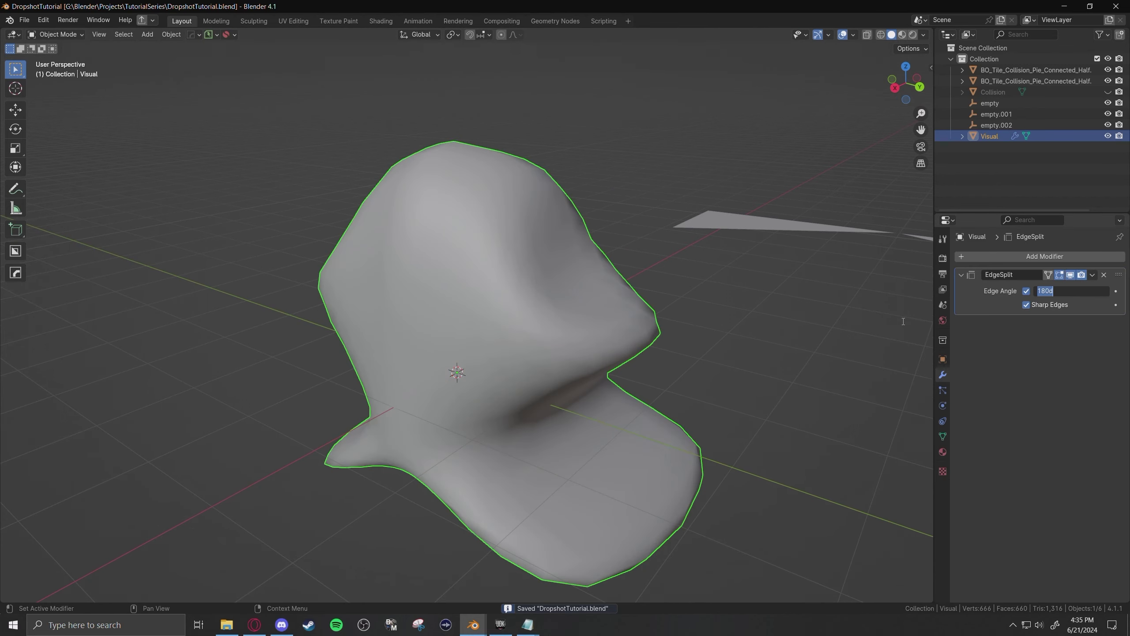
Set the Edge Split angle to 0 degrees, apply the modifier and inspect the Visual mesh in Edit Mode
type("0")
key("Return")
key("ctrl+a")
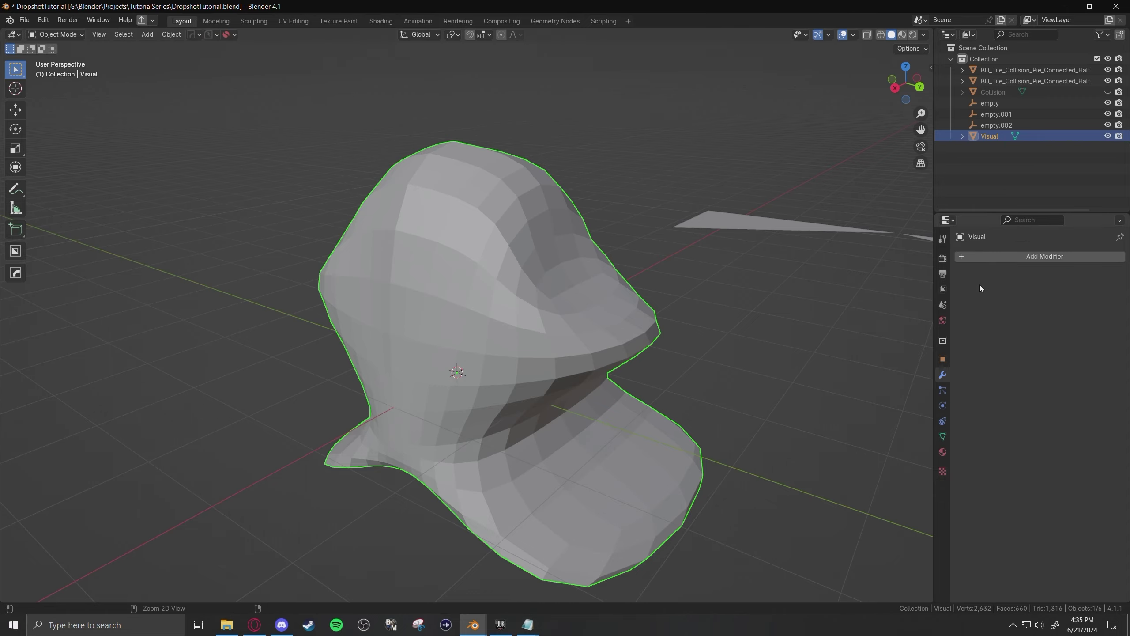
key("Tab")
mouse_move(660, 271)
middle_mouse_down()
mouse_move(714, 280)
mouse_move(642, 276)
middle_mouse_up()
key("Tab")
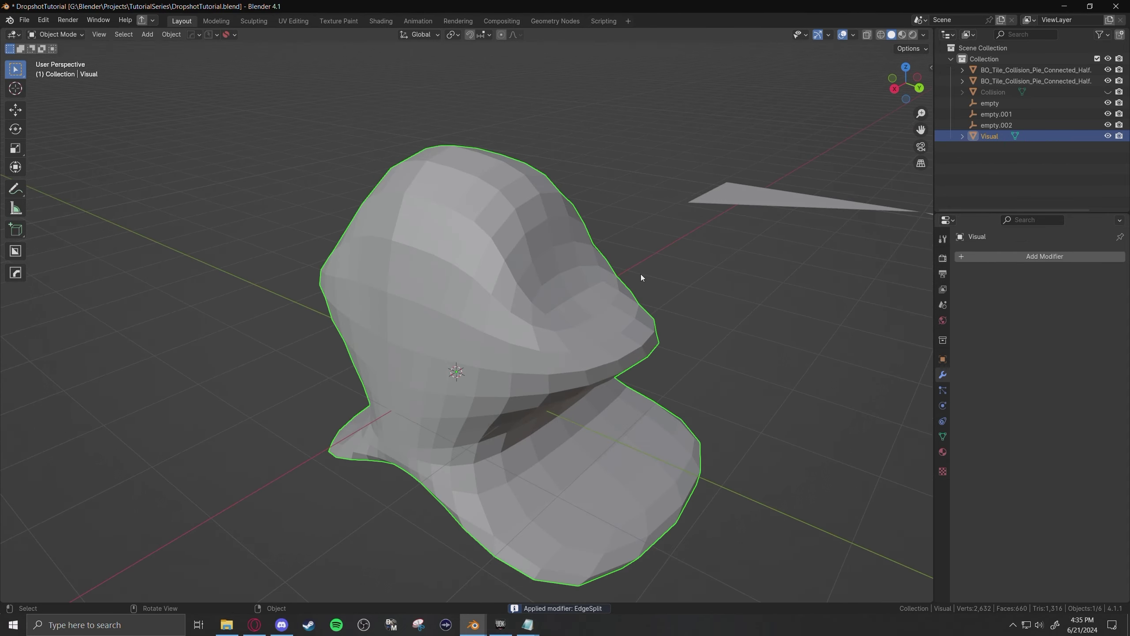
Undo the latest changes to the Visual mesh back to before the Edge Split modifier was applied
middle_click_drag(494, 245, 531, 270)
right_click(500, 231)
left_click(499, 231)
key("ctrl+z")
key("ctrl+z")
key("ctrl+z")
key("ctrl+z")
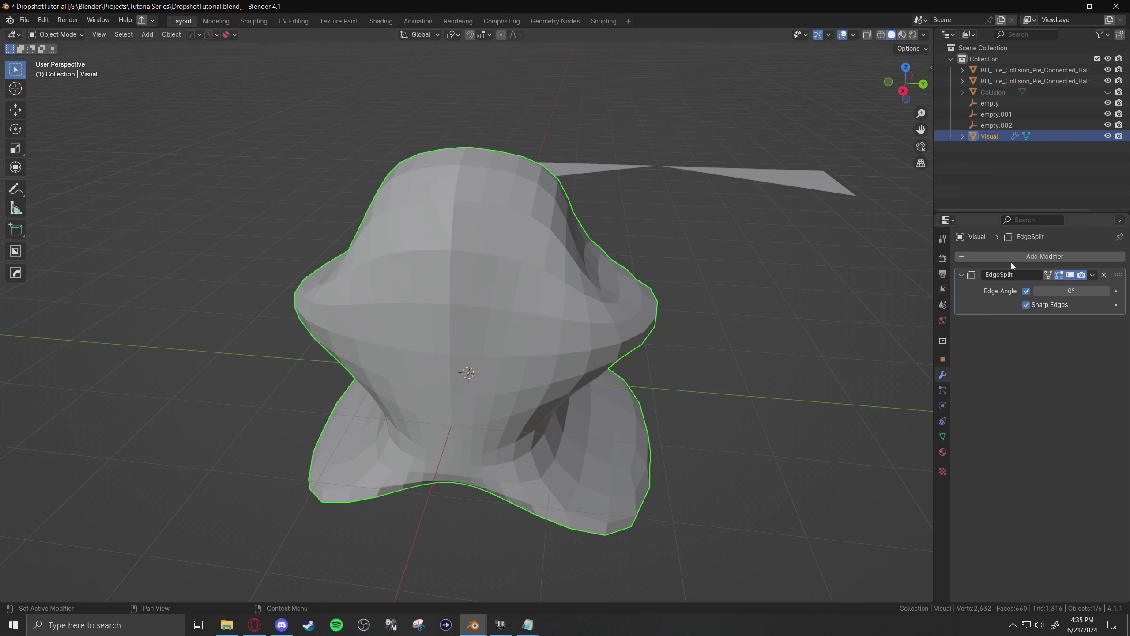
Remove the Edge Split modifier from the Visual mesh and save the file
left_click(1104, 275)
middle_click_drag(623, 235, 558, 221)
key("ctrl+s")
Try moving a single face of the Visual mesh in Edit Mode with face selection
scroll(502, 310, "up", 5)
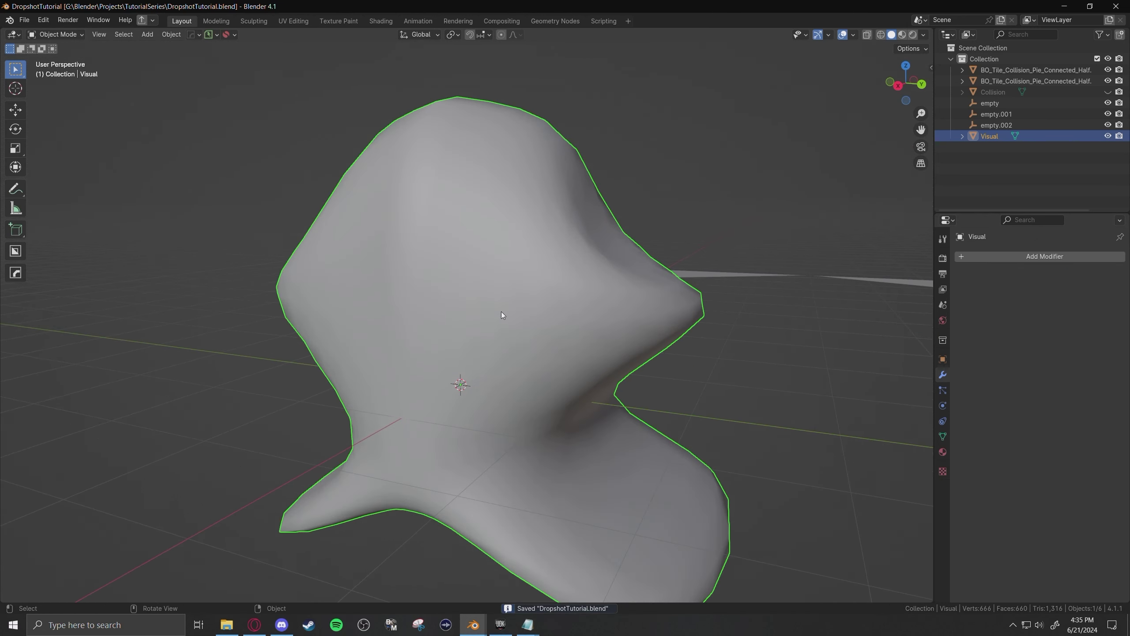
scroll(499, 306, "down", 4)
key("Tab")
key("3")
left_click(505, 294)
key("g")
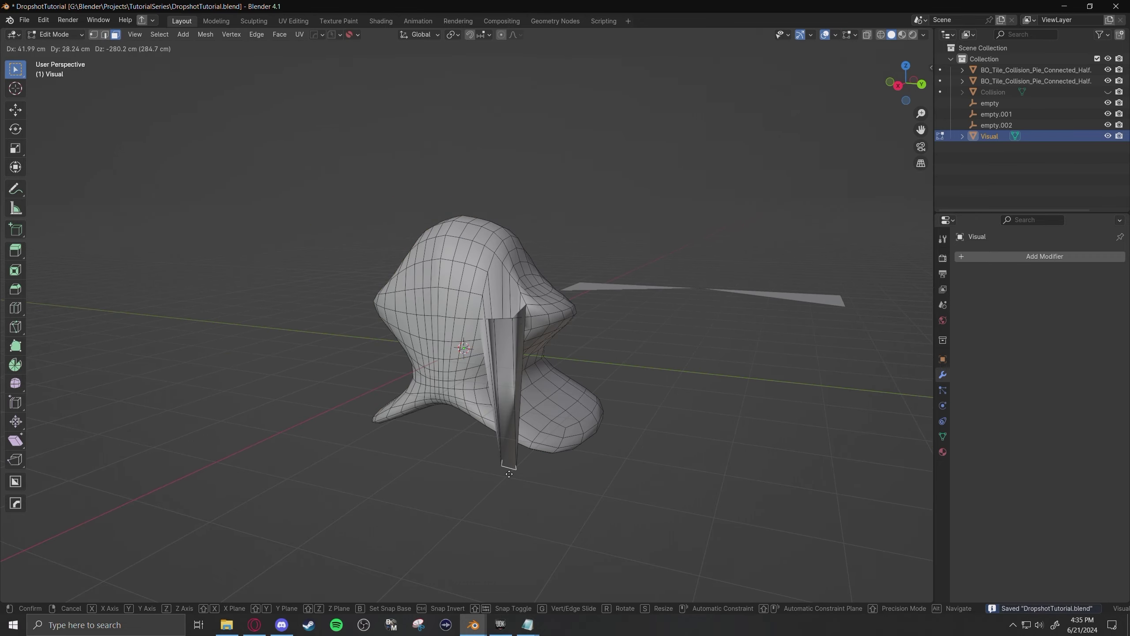
key("Escape")
scroll(502, 353, "up", 4)
key("Tab")
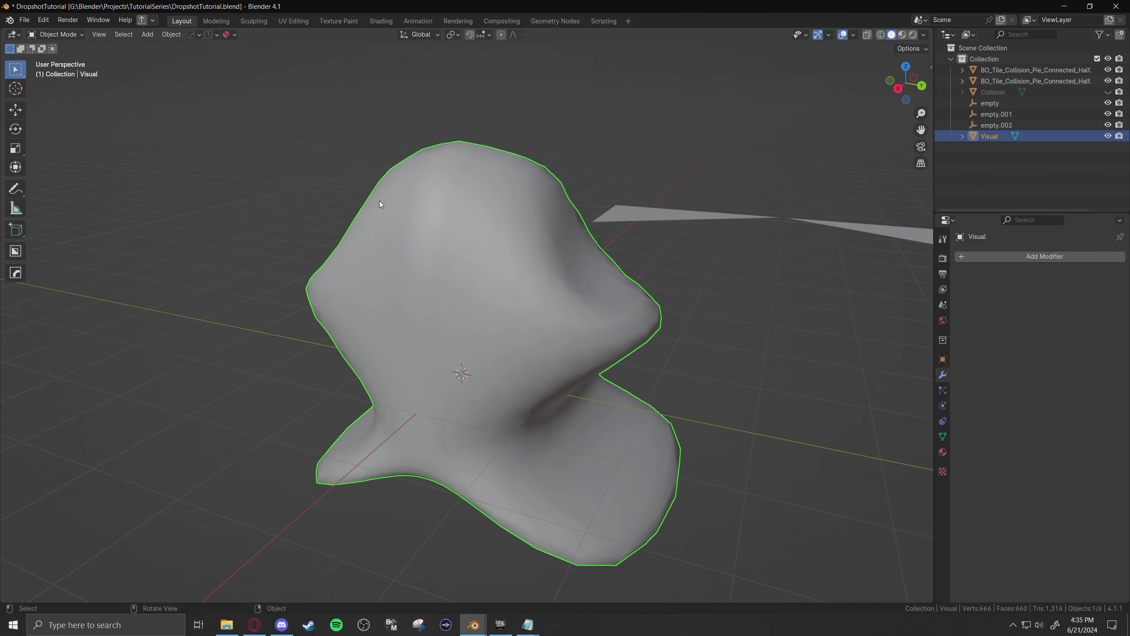
Save the file, switch to the UV Editing workspace and show the Visual mesh's material settings
key("ctrl+s")
left_click(303, 20)
scroll(597, 267, "up", 4)
middle_click_drag(597, 267, 749, 335)
scroll(686, 265, "down", 4)
left_click(943, 369)
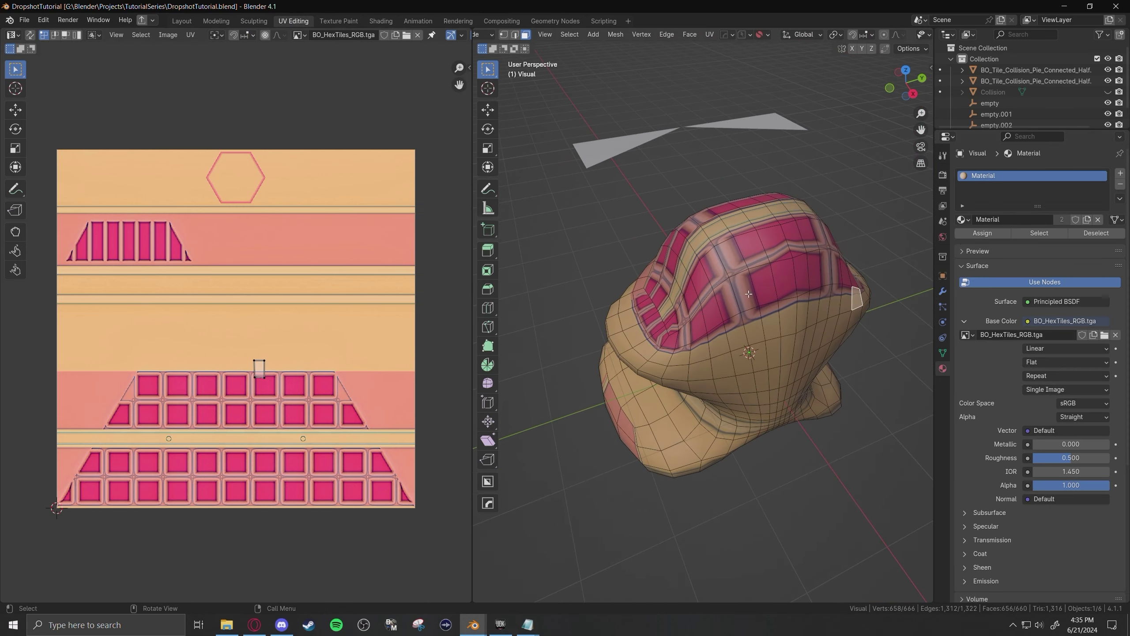
Try rotating the Visual mesh's entire UV layout over the hex tile texture
middle_click_drag(749, 294, 766, 305)
key("a")
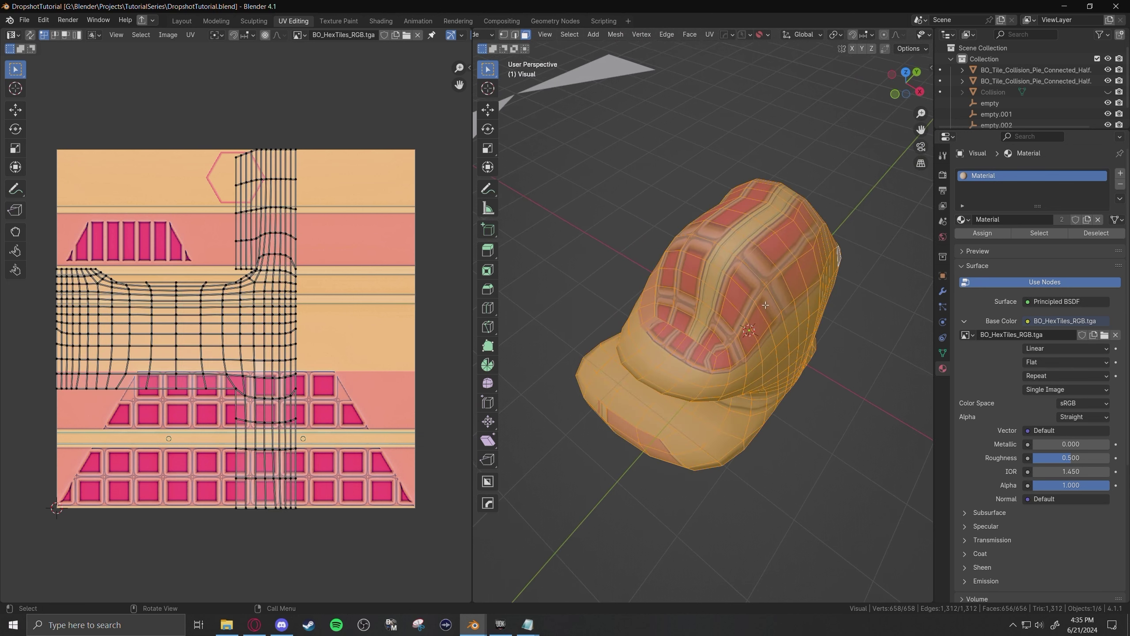
left_click(968, 335)
middle_click_drag(739, 304, 792, 287)
key("a")
key("r")
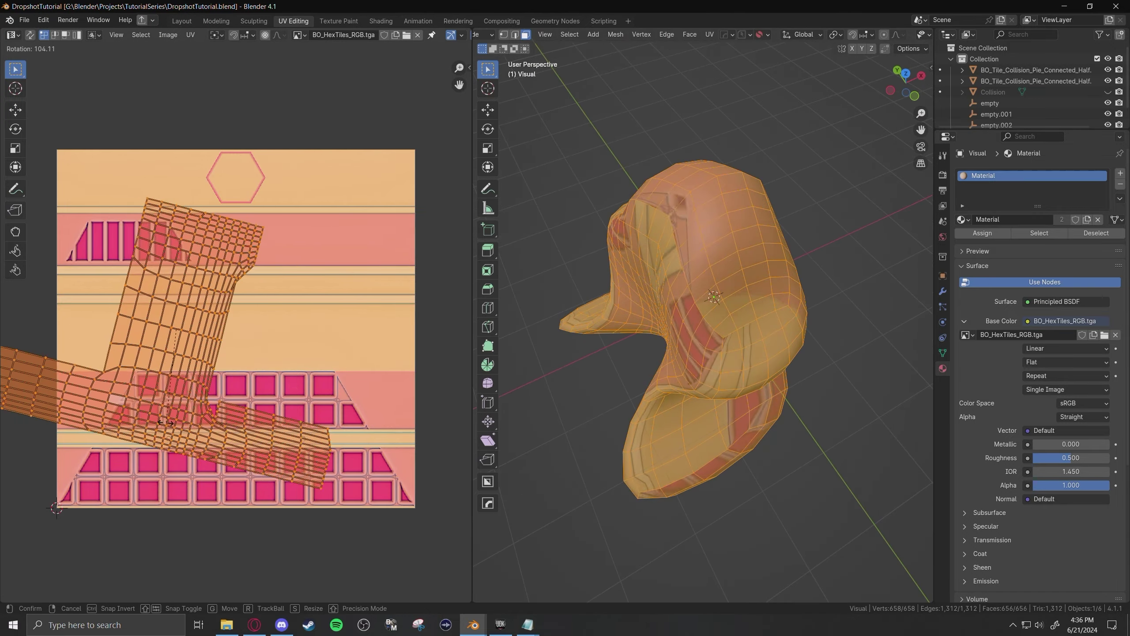
left_click(183, 414)
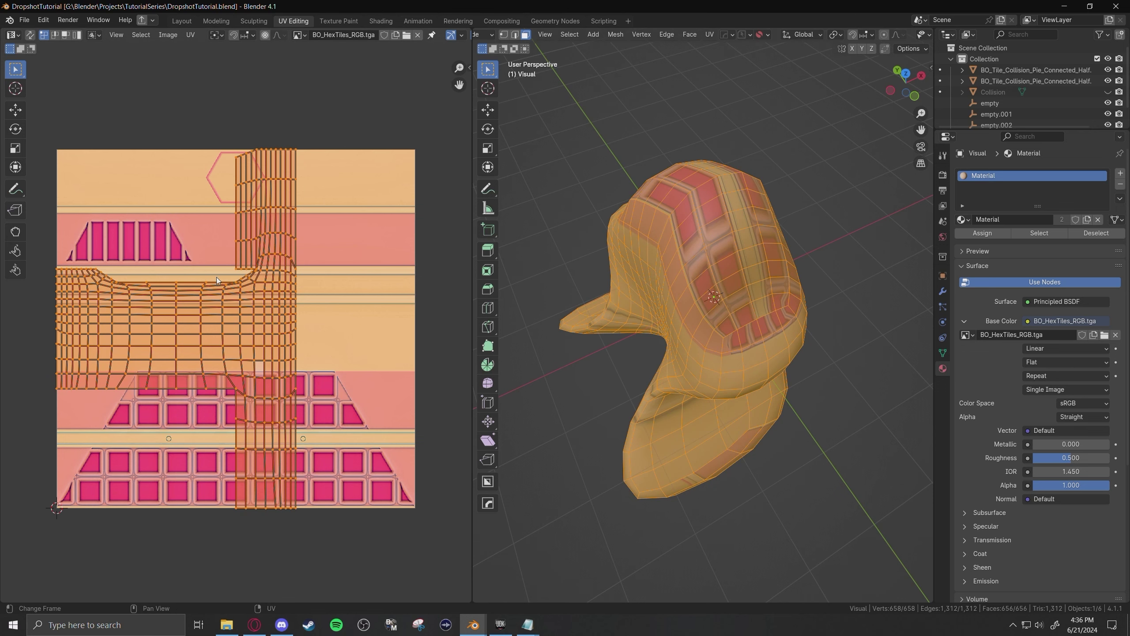
Try Unwrap and Smart UV Project on the whole Visual mesh, and undo the new projection
key("Tab")
mouse_move(730, 305)
middle_mouse_down()
mouse_move(770, 307)
mouse_move(723, 304)
middle_mouse_up()
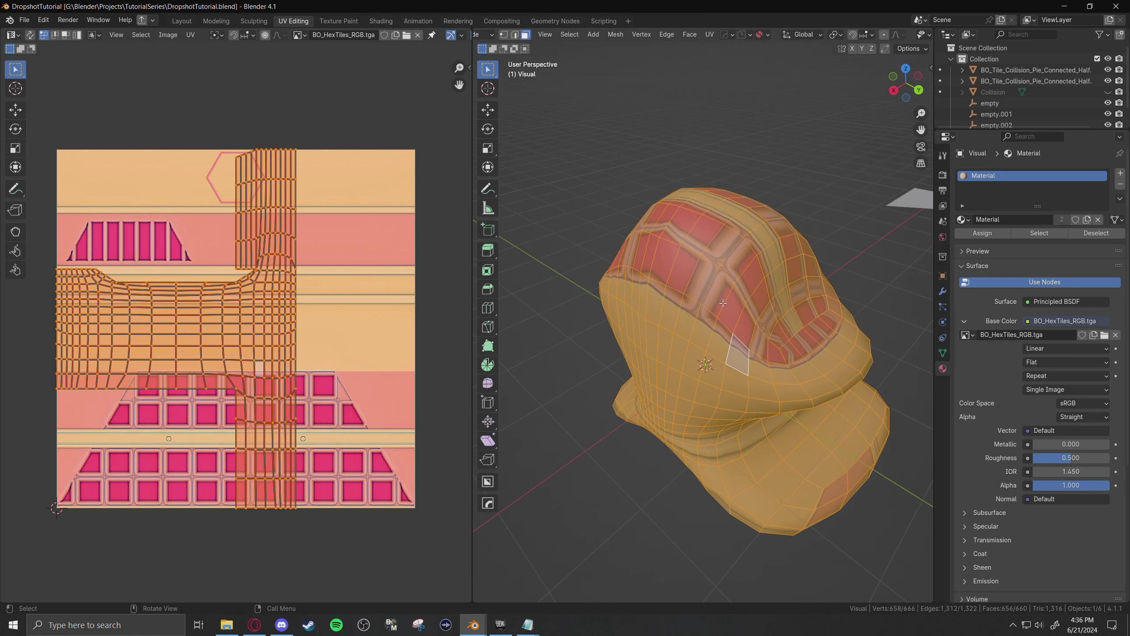
key("u")
left_click(723, 303)
key("u")
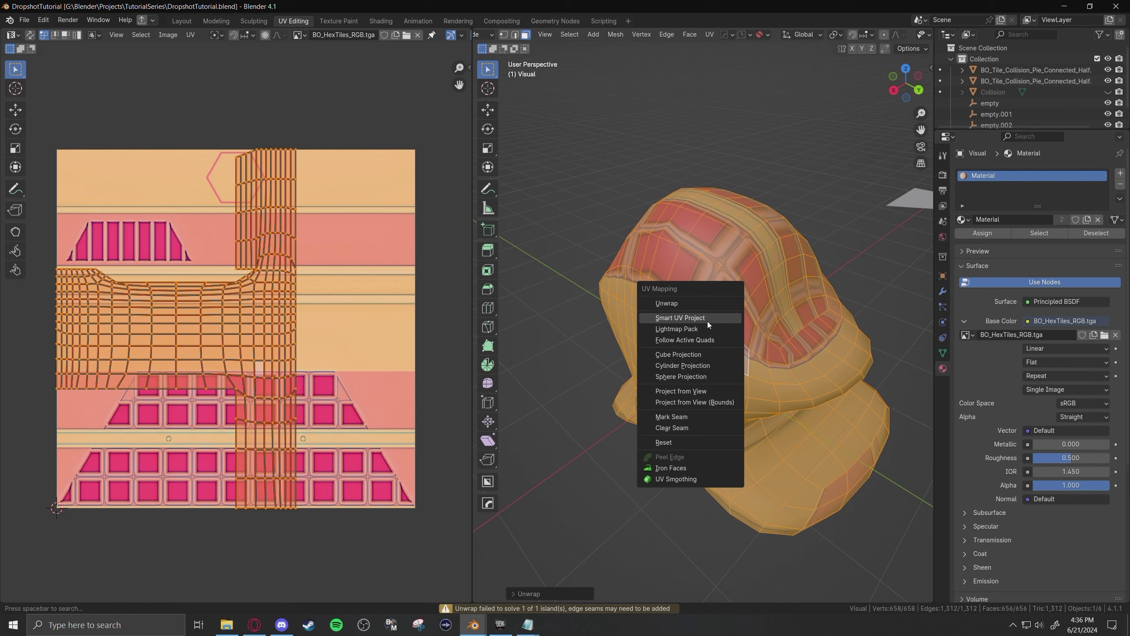
left_click(707, 320)
left_click(696, 420)
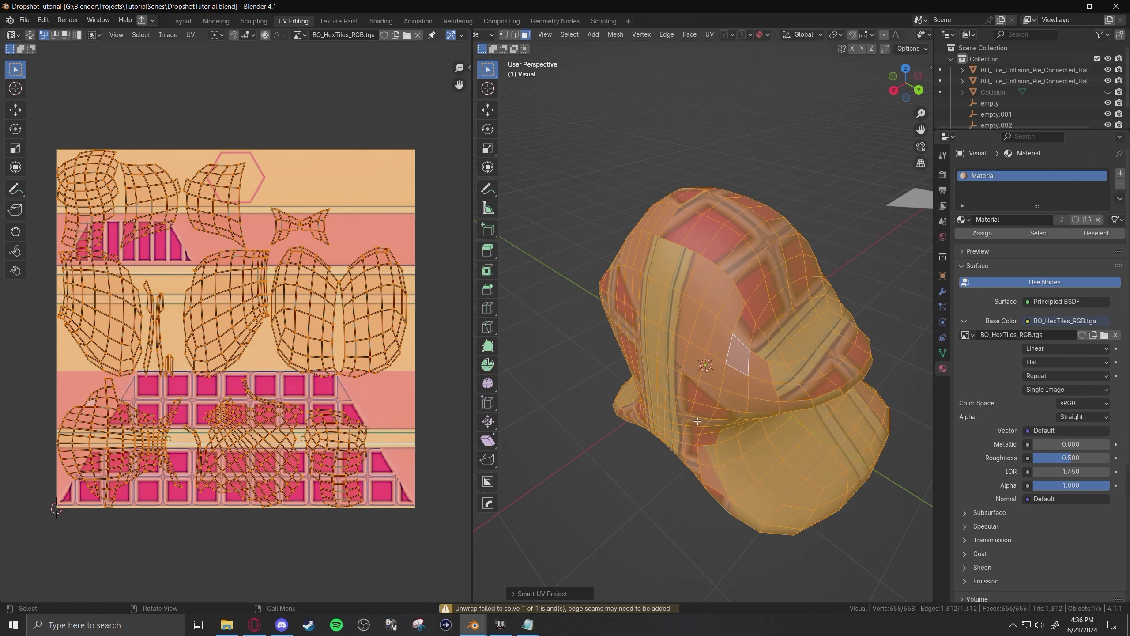
mouse_move(700, 396)
middle_mouse_down()
mouse_move(697, 425)
mouse_move(690, 414)
middle_mouse_up()
key("ctrl+z")
Return to Object Mode in the Layout workspace and unhide the Collision mesh
mouse_move(677, 363)
middle_mouse_down()
mouse_move(722, 342)
mouse_move(712, 321)
mouse_move(686, 343)
middle_mouse_up()
key("Tab")
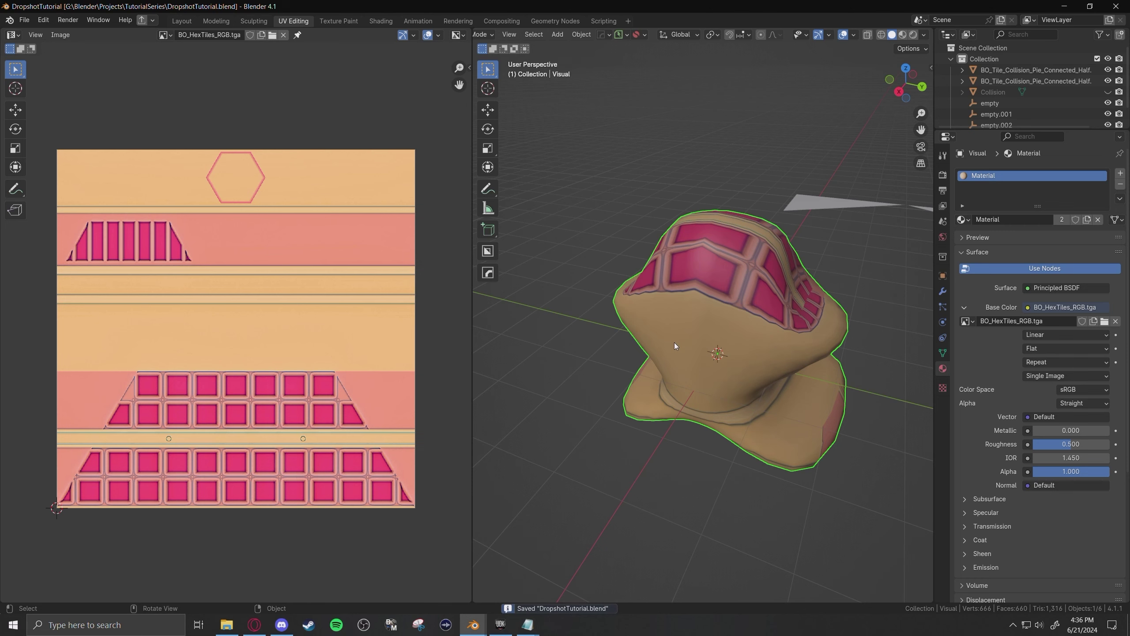
key("q")
left_click(174, 21)
middle_click_drag(377, 218, 432, 233)
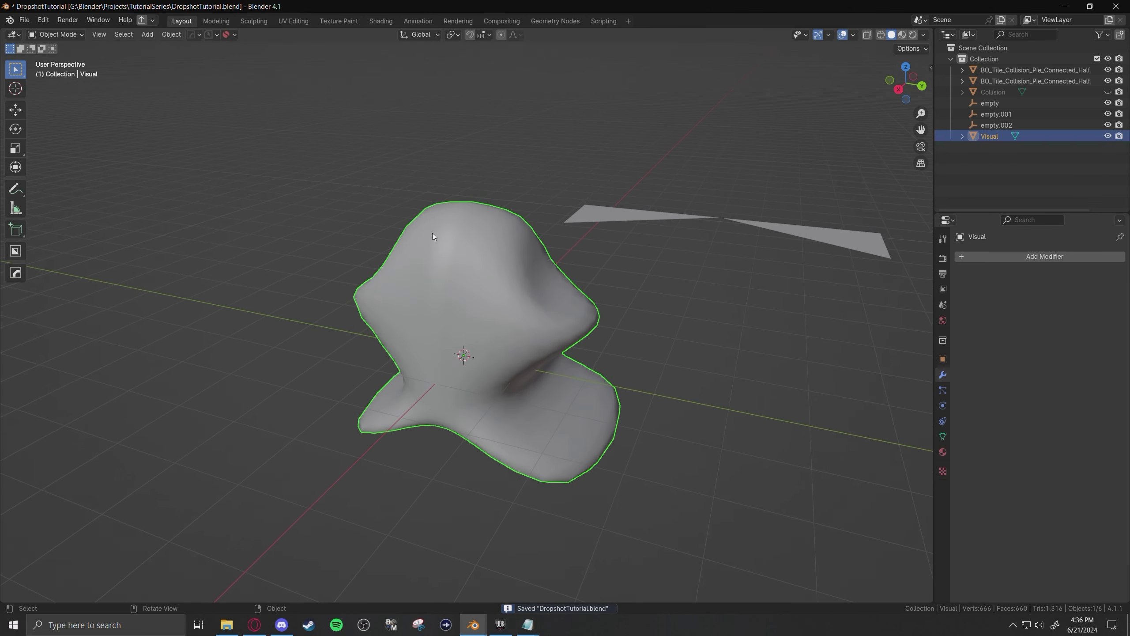
left_click(1109, 92)
Apply Shade Flat to the Visual mesh
key("q")
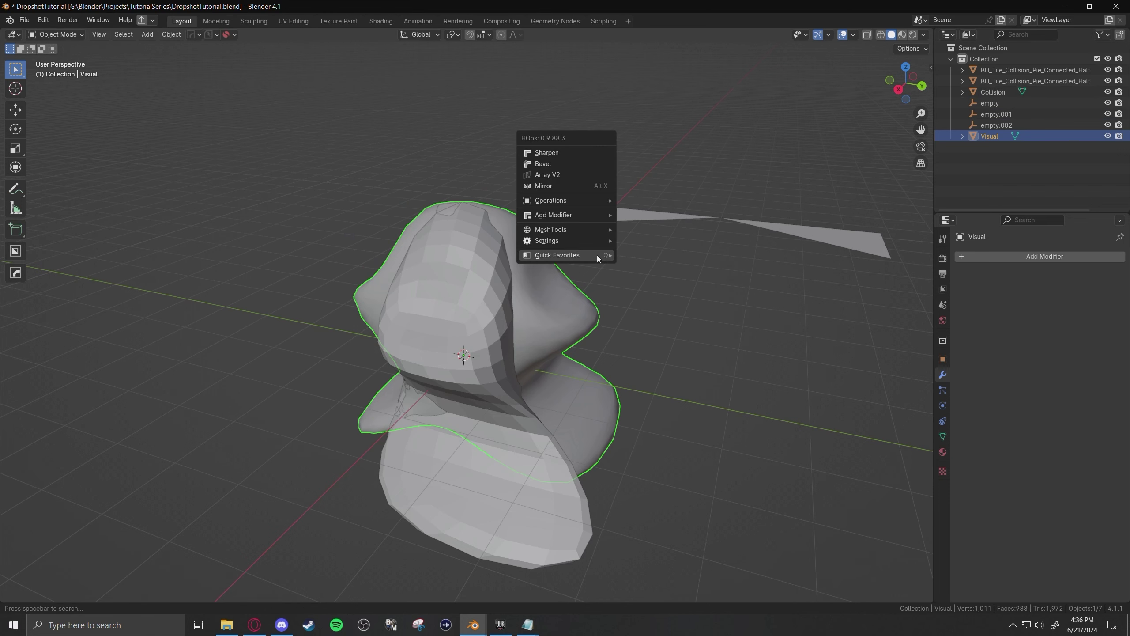
right_click(534, 257)
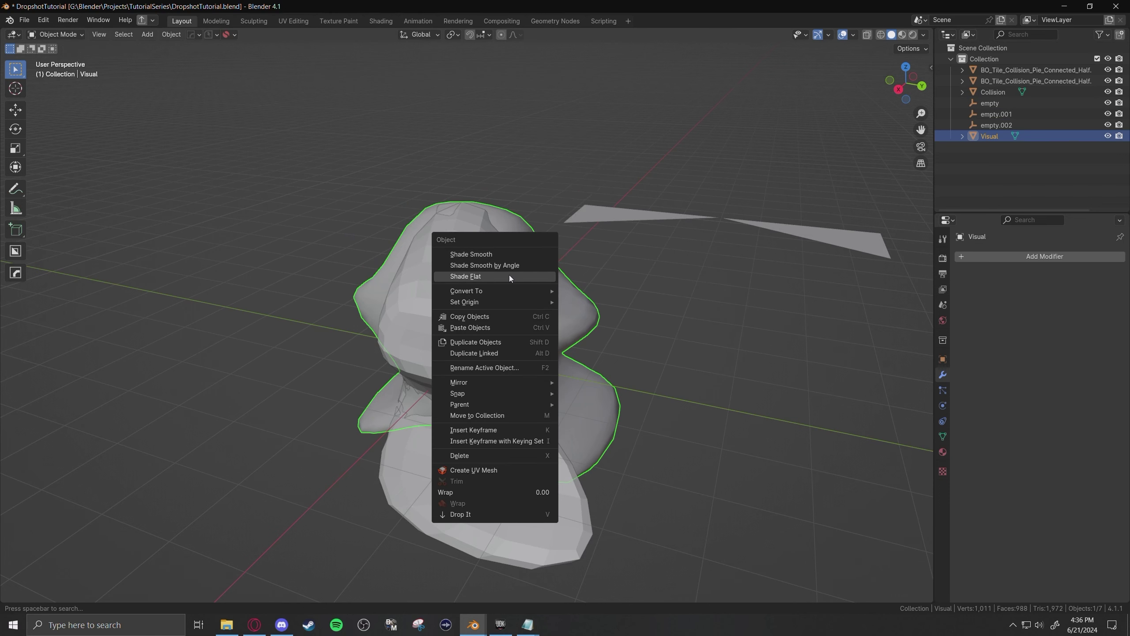
left_click(509, 276)
scroll(599, 322, "up", 1)
right_click(525, 275)
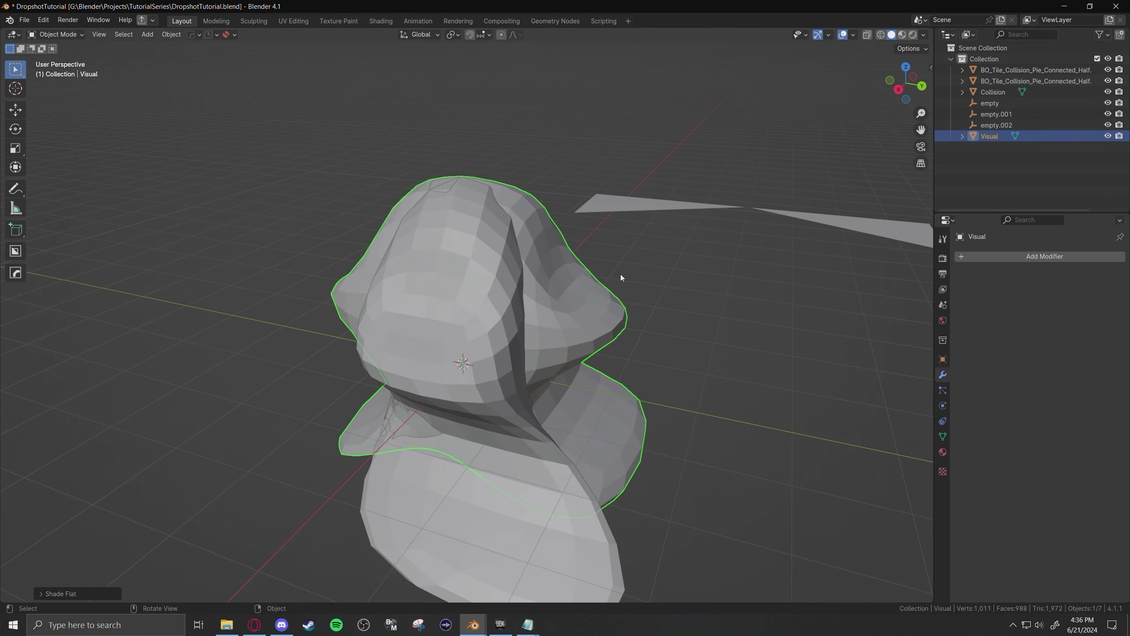
Export the selected Visual mesh as FBX, overwriting CustomTile_Visual.fbx
key("q")
left_click(618, 352)
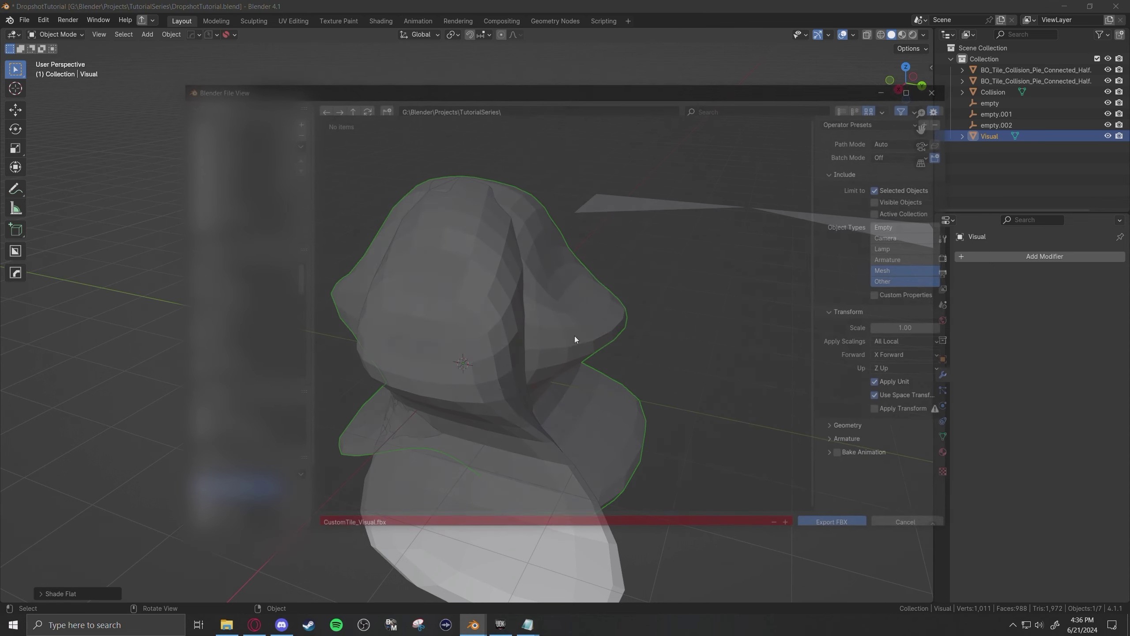
double_click(541, 206)
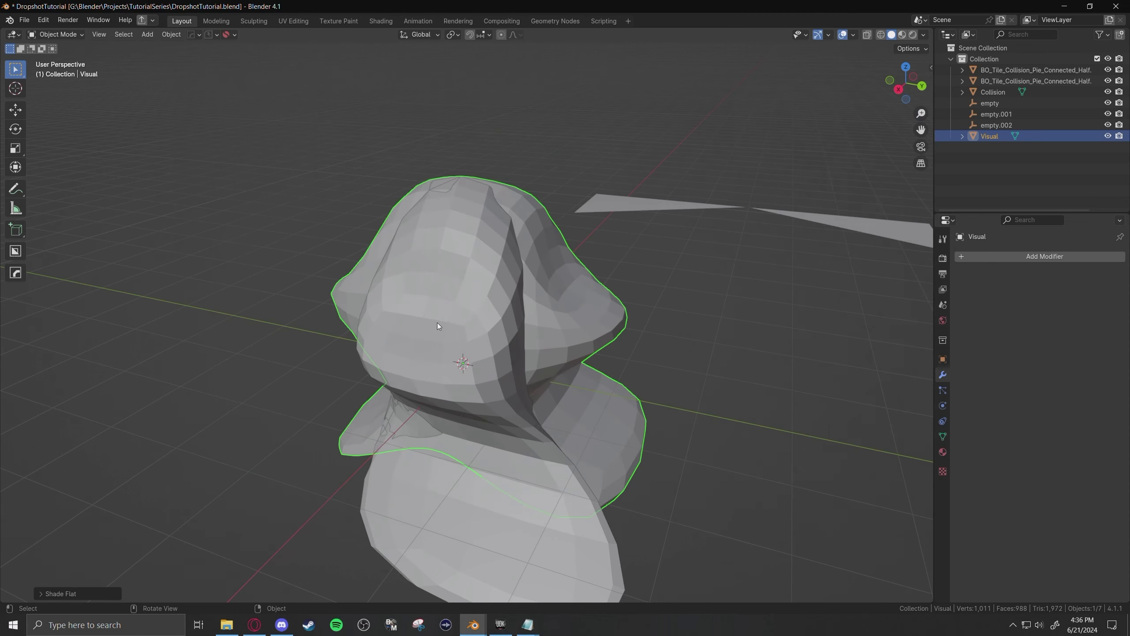
Select the Collision mesh and export it as FBX, overwriting CustomTile_Collision.fbx
left_click(454, 319)
key("q")
mouse_move(450, 306)
left_click(523, 381)
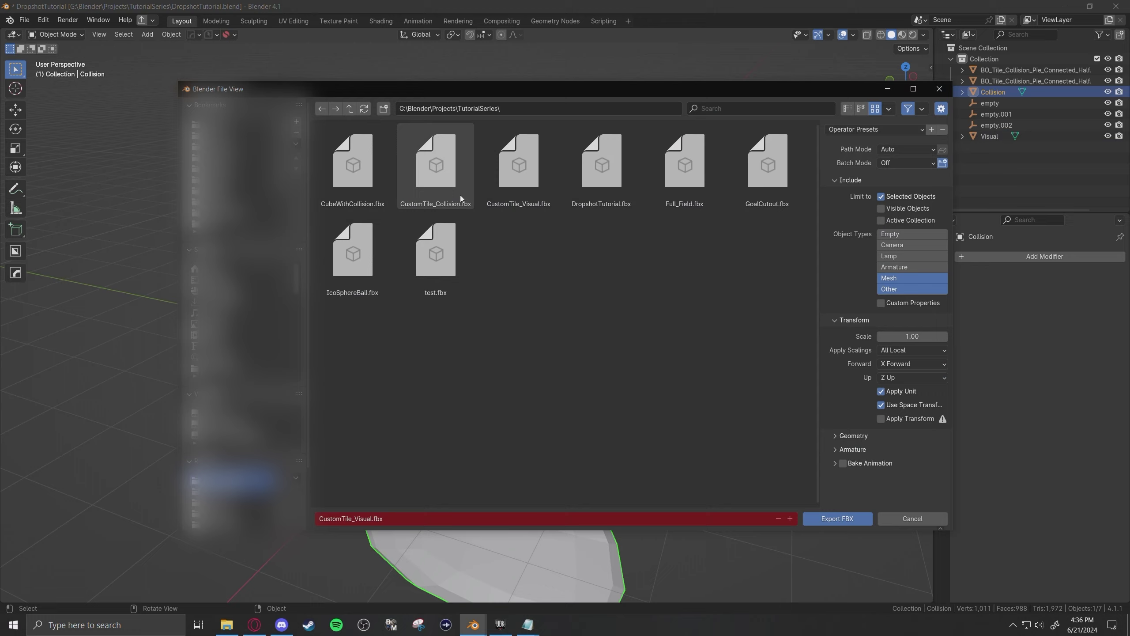
double_click(441, 200)
Switch to Unreal Development Kit and import CustomTile_Collision.fbx and CustomTile_Visual.fbx through the Content Browser
left_click(507, 626)
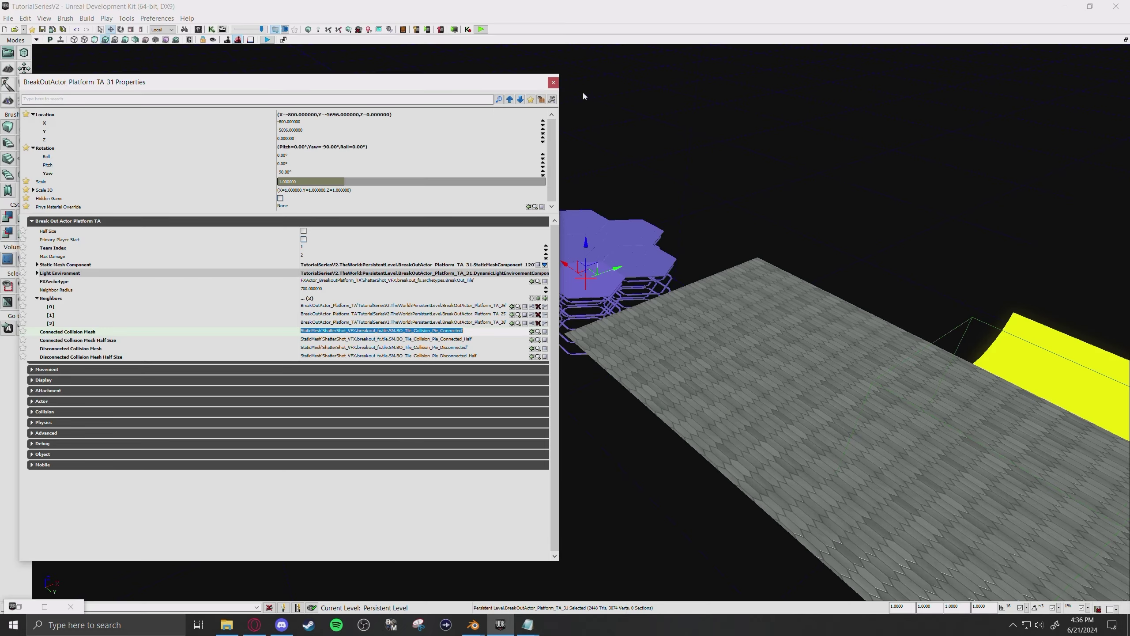
key("alt+Tab")
left_click(497, 627)
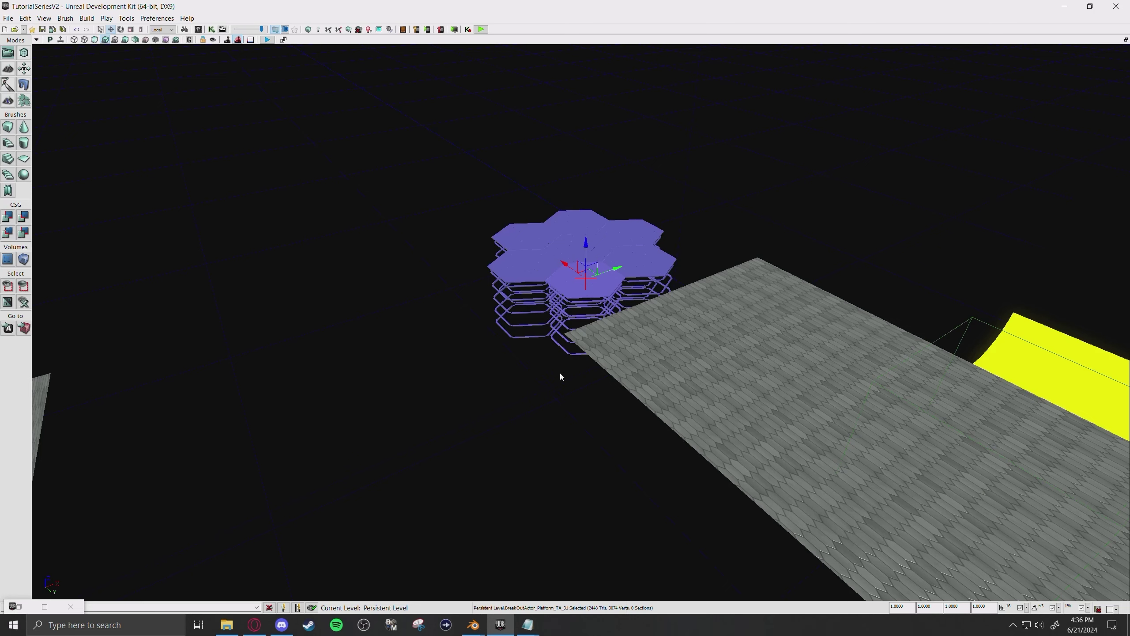
left_click(19, 604)
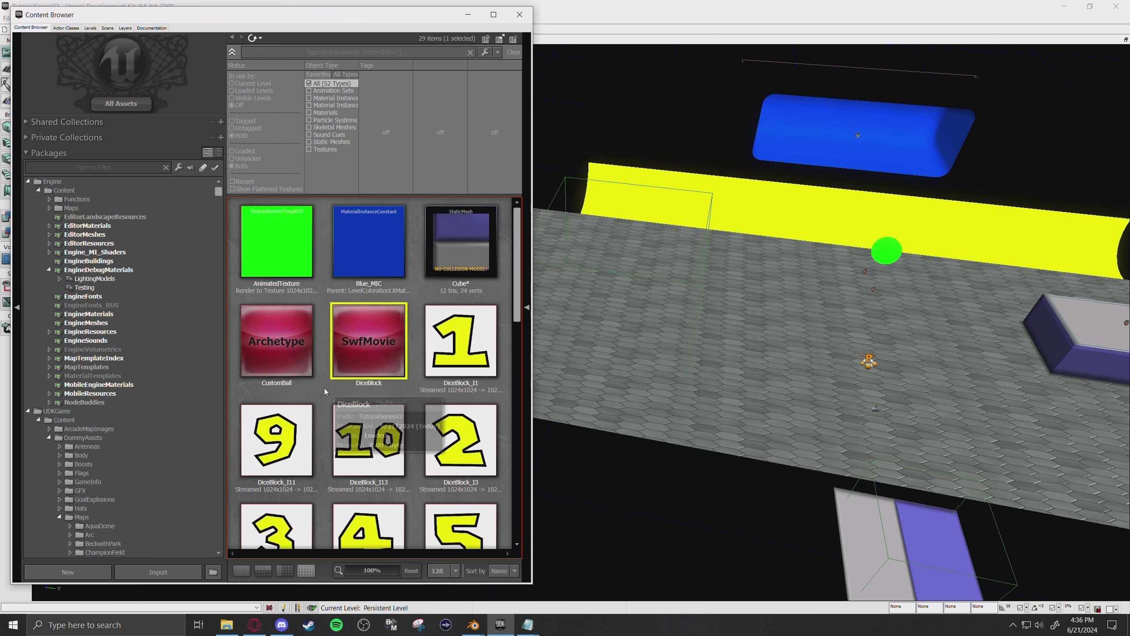
right_click(324, 388)
left_click(346, 12)
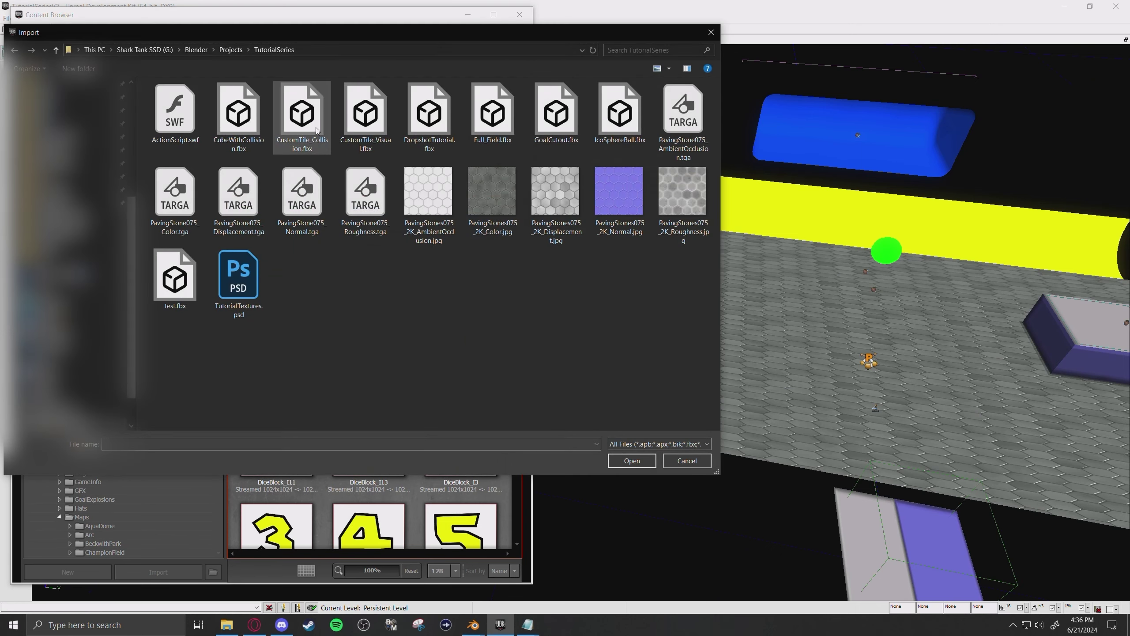
left_click_drag(315, 157, 369, 121)
left_click(631, 461)
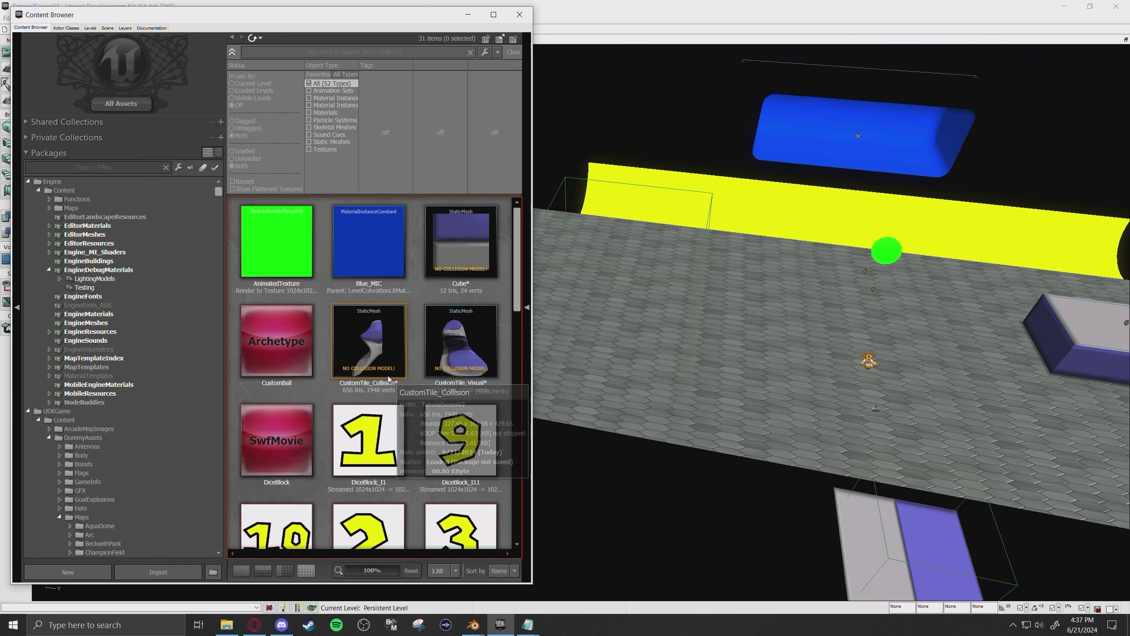
Disable simple box, line and rigid body collision for the CustomTile_Collision static mesh
double_click(355, 356)
left_click_drag(676, 333, 978, 368)
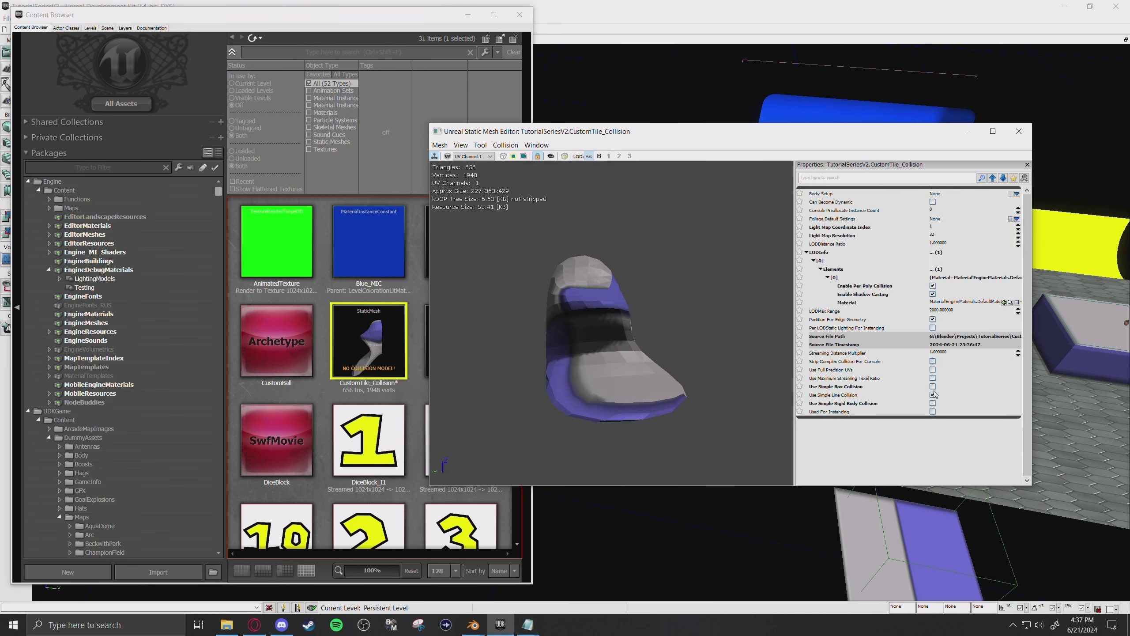
left_click_drag(880, 379, 1011, 144)
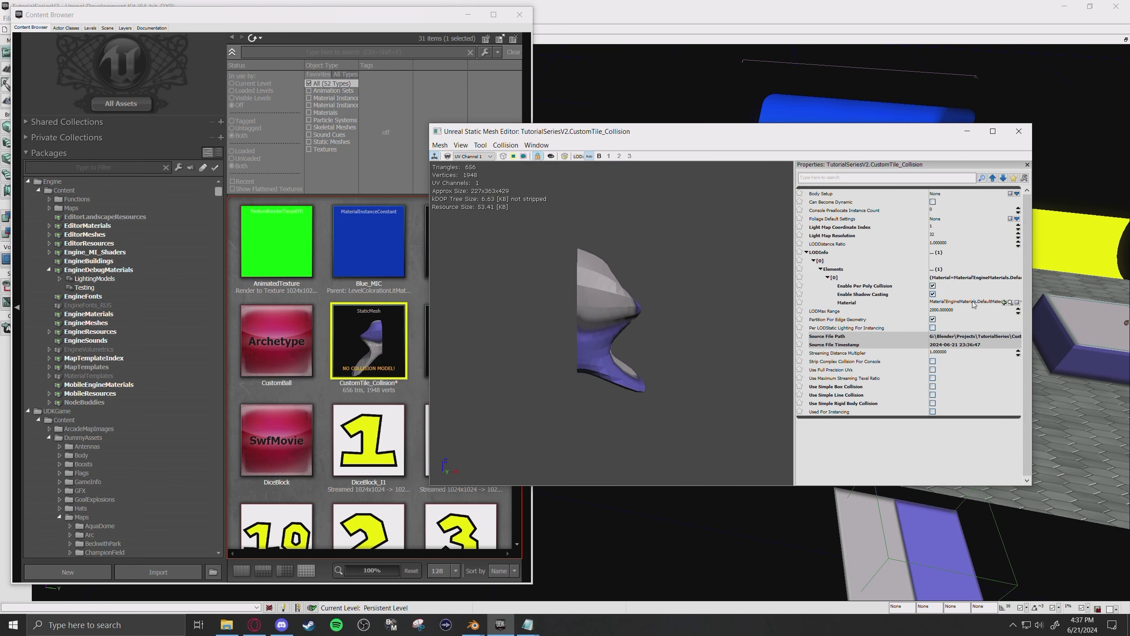
left_click(1019, 131)
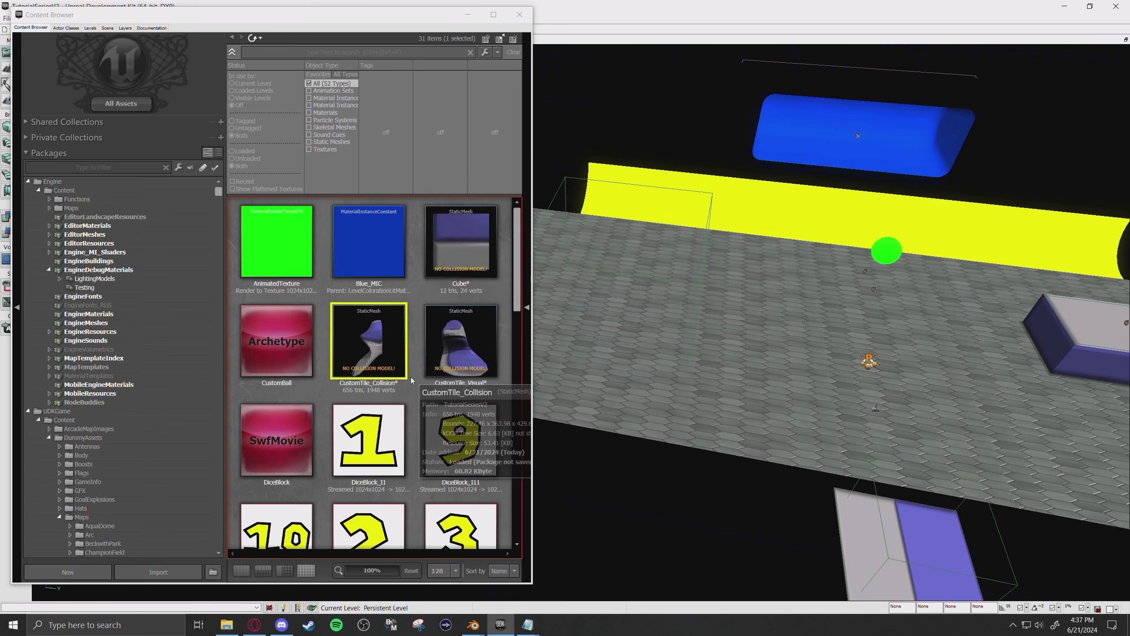
Inspect the CustomTile_Visual mesh from several angles in the static mesh editor
double_click(461, 340)
left_click_drag(549, 277, 1098, 134)
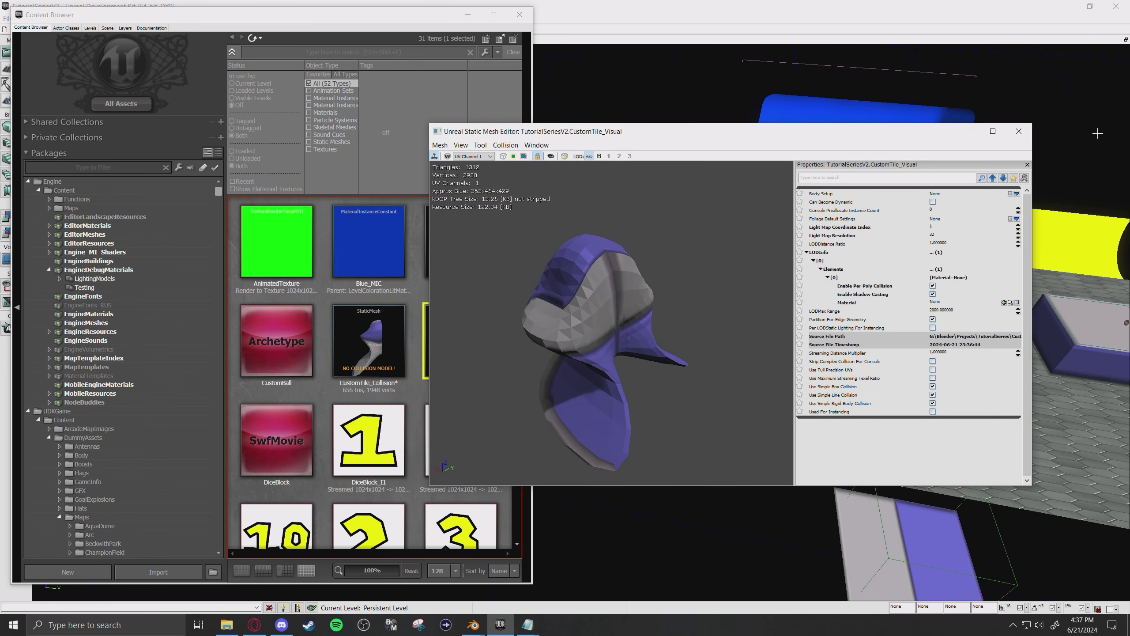
left_click_drag(525, 321, 577, 311)
left_click(1021, 130)
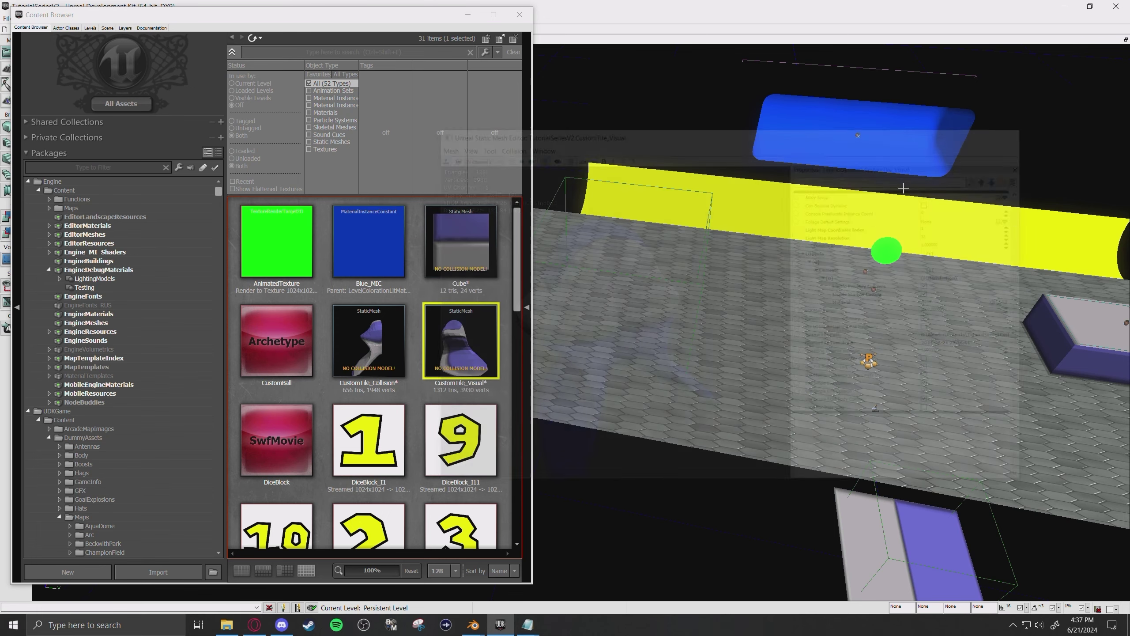
Copy the full contents of CopyPasteHalfTile.txt from Notepad and paste the half tile actor into the level
right_click_drag(903, 187, 946, 190)
key("w")
left_click(526, 625)
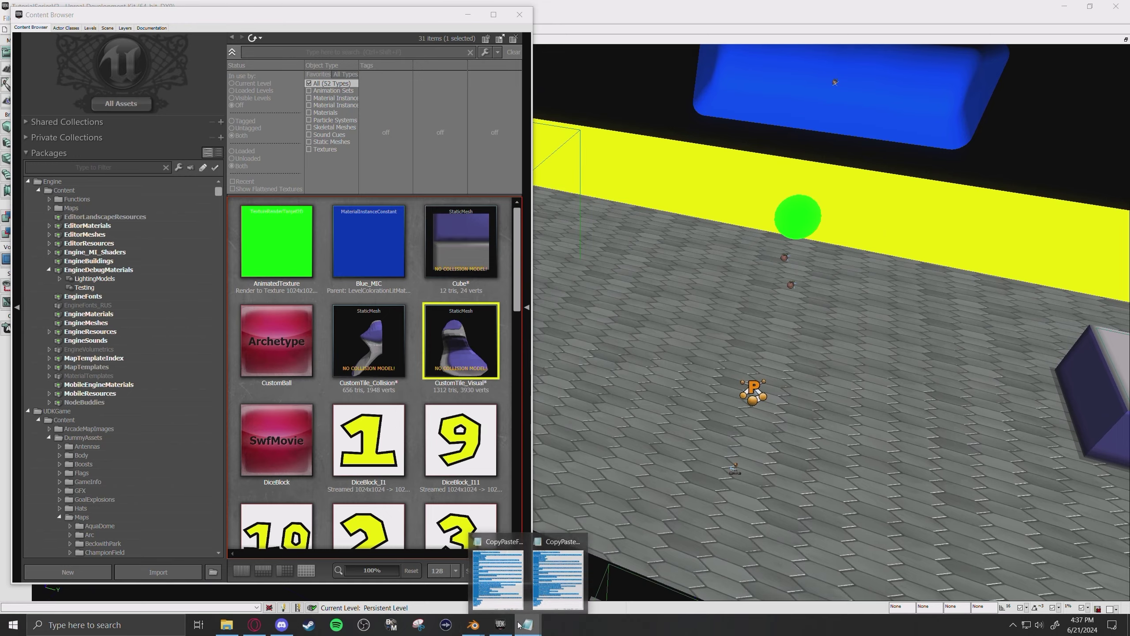
left_click(559, 575)
left_click(822, 216)
key("ctrl+a")
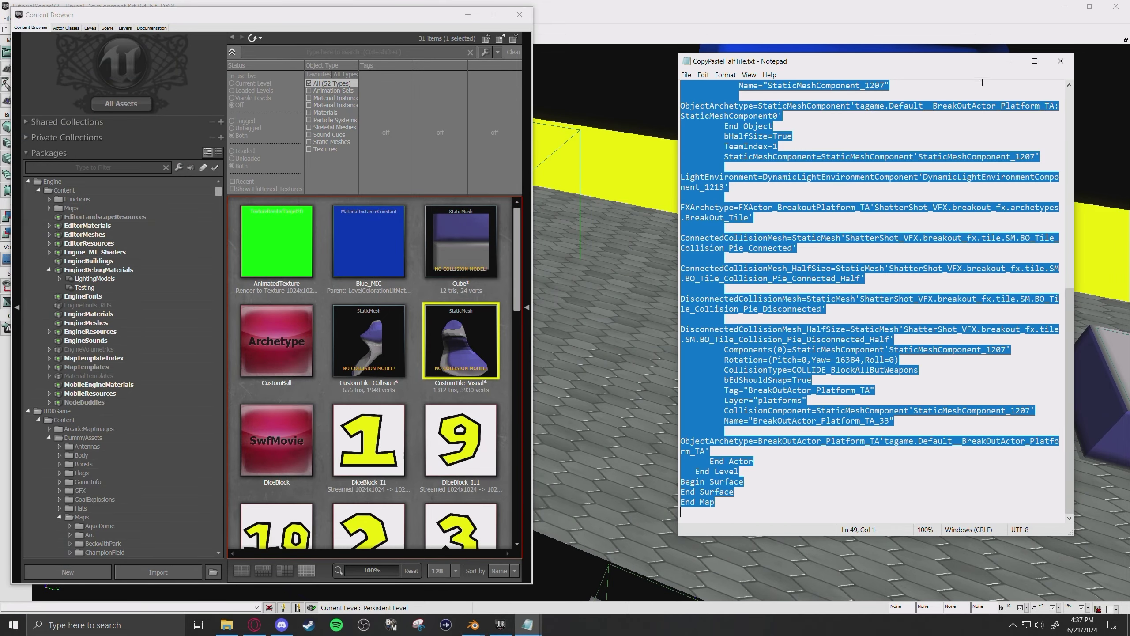
left_click(1004, 64)
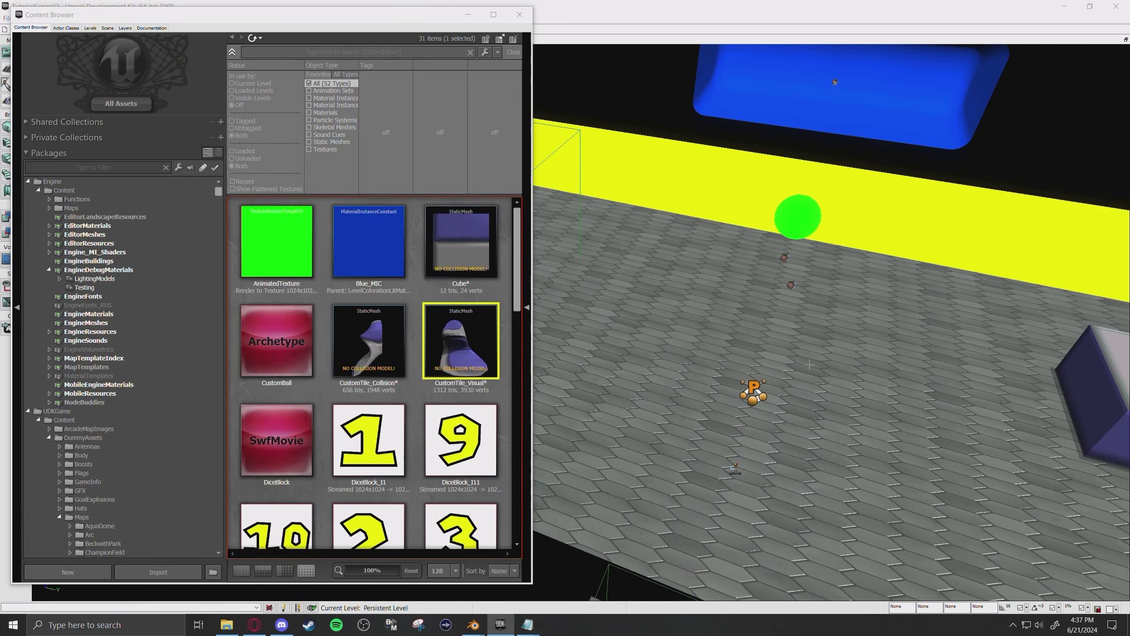
key("ctrl+v")
Raise the pasted half tile above the floor to about Z 928
right_click_drag(757, 276, 539, 377)
key("w")
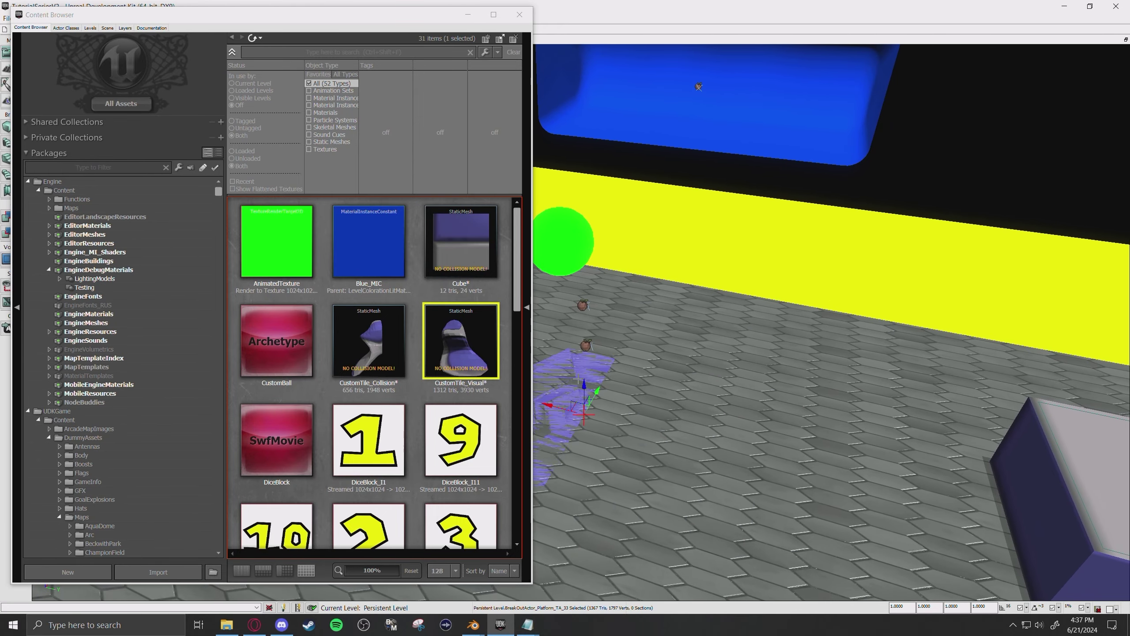
left_click_drag(585, 382, 576, 141)
right_click_drag(751, 229, 695, 188)
key("s")
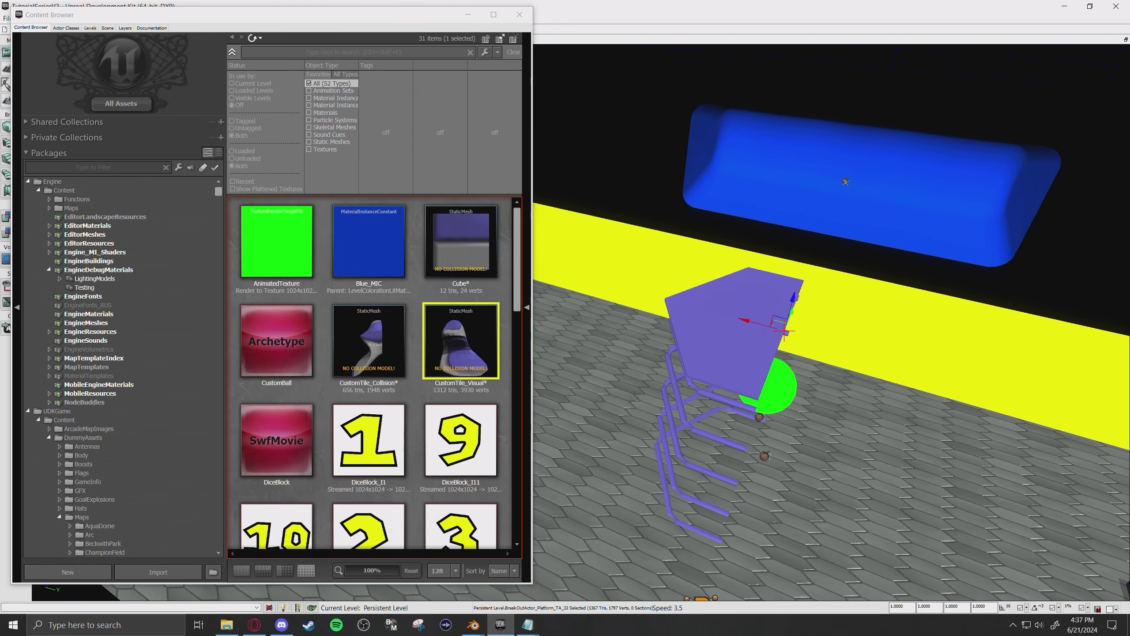
Assign CustomTile_Visual as the static mesh in the half tile's Static Mesh Component properties
key("F4")
left_click_drag(421, 85, 914, 70)
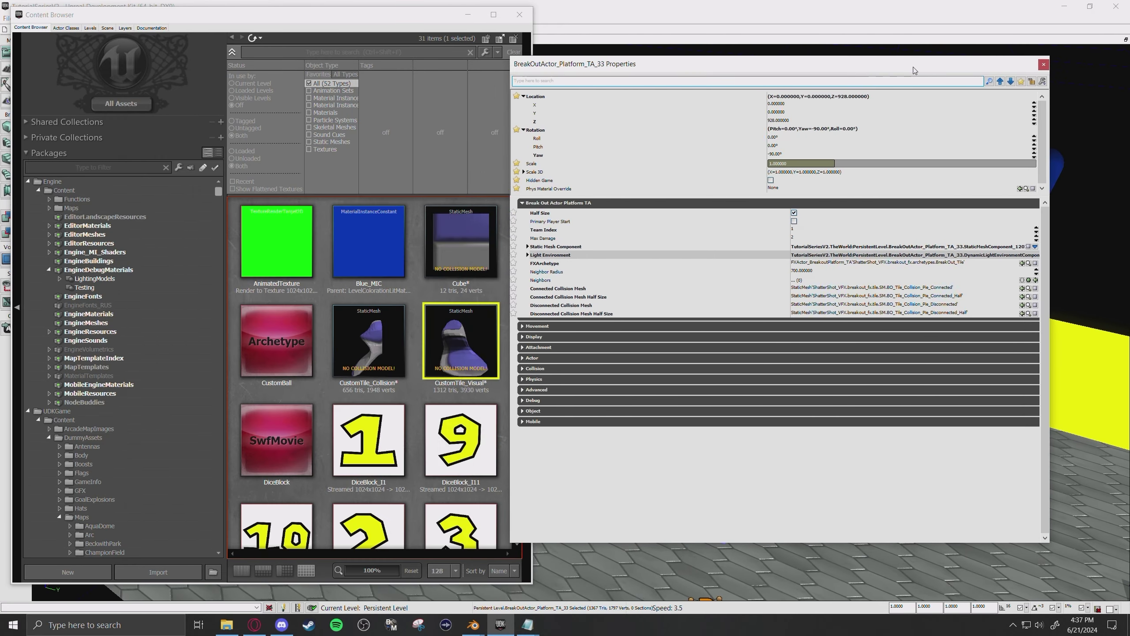
double_click(556, 247)
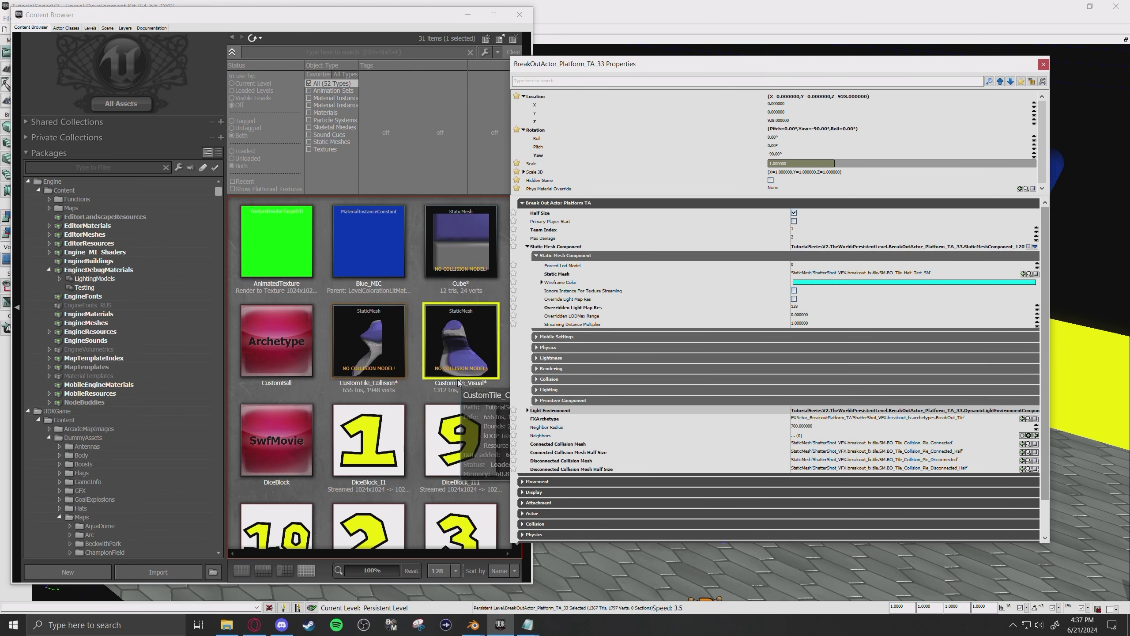
double_click(605, 245)
left_click_drag(714, 70, 374, 73)
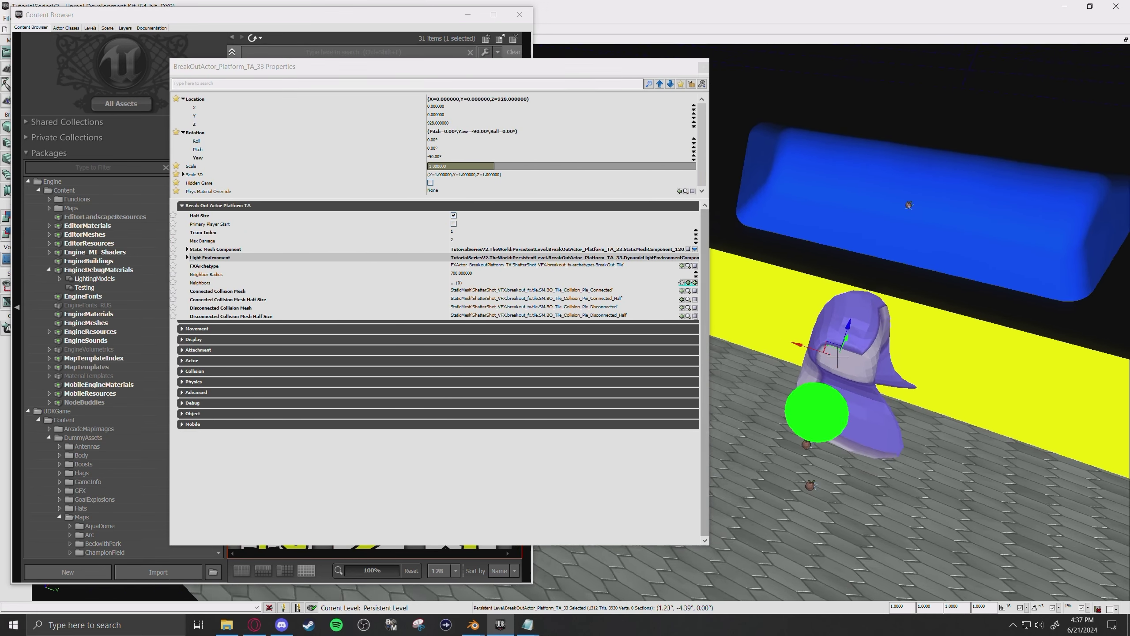
key("d")
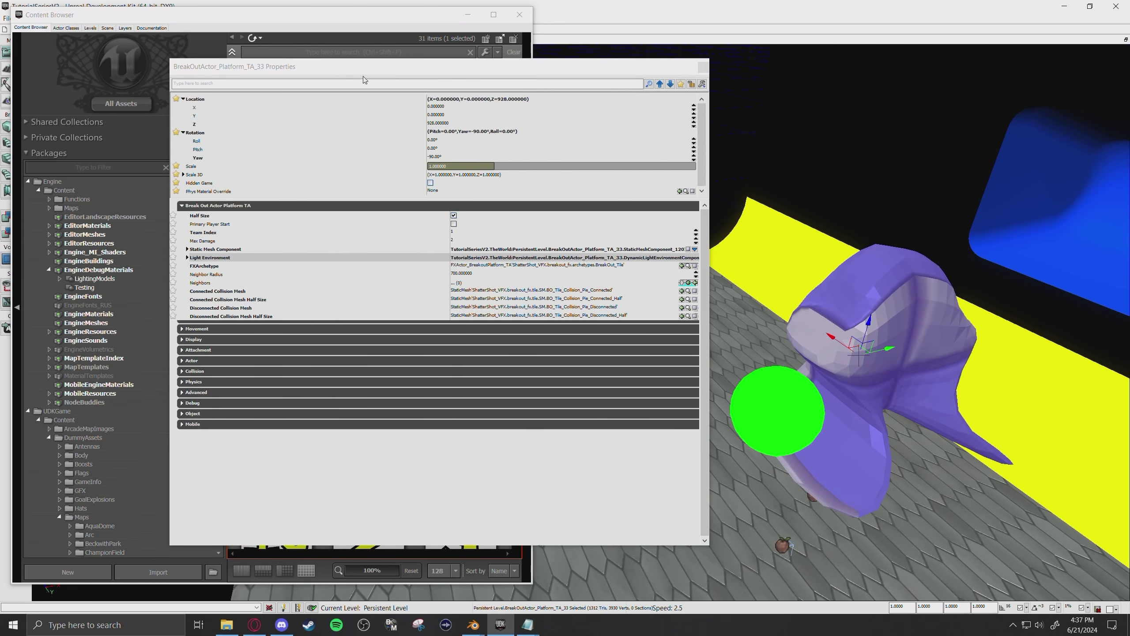
Assign CustomTile_Collision as the tile's Connected Collision Mesh Half Size
left_click(315, 22)
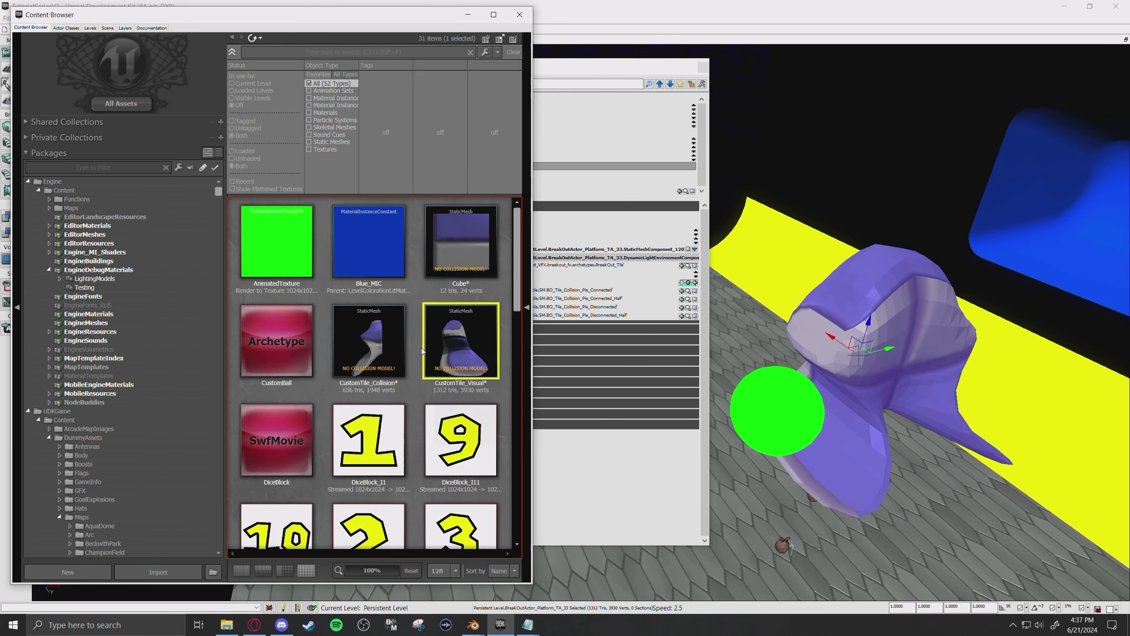
left_click(583, 300)
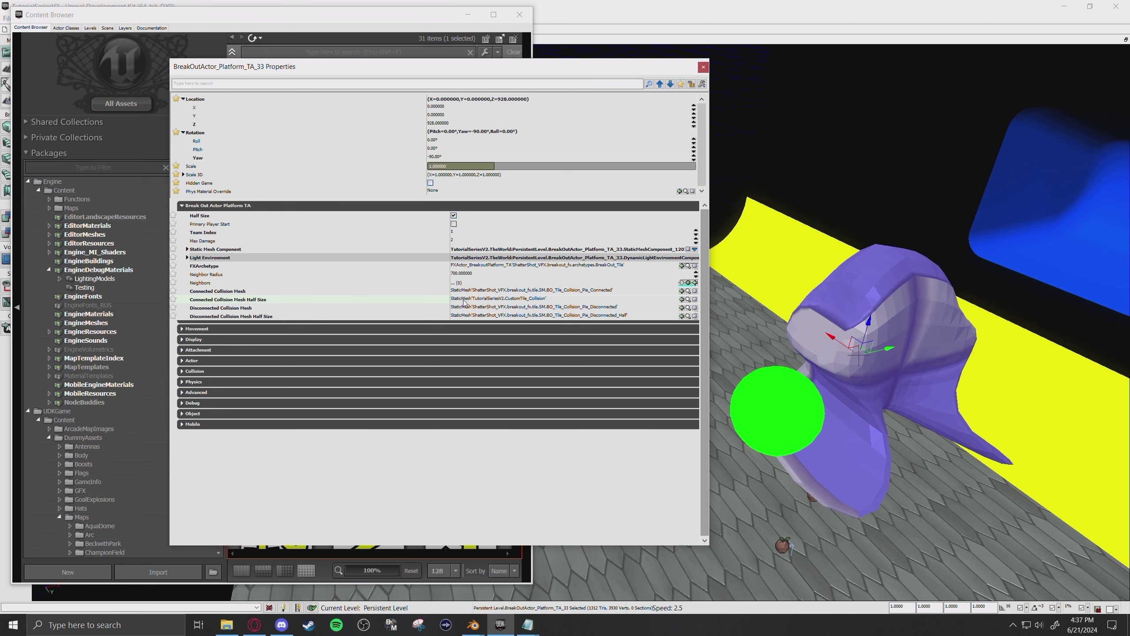
Check the Cube static mesh's collision settings, and assign Cube as the half tile's Connected Collision Mesh
left_click(420, 22)
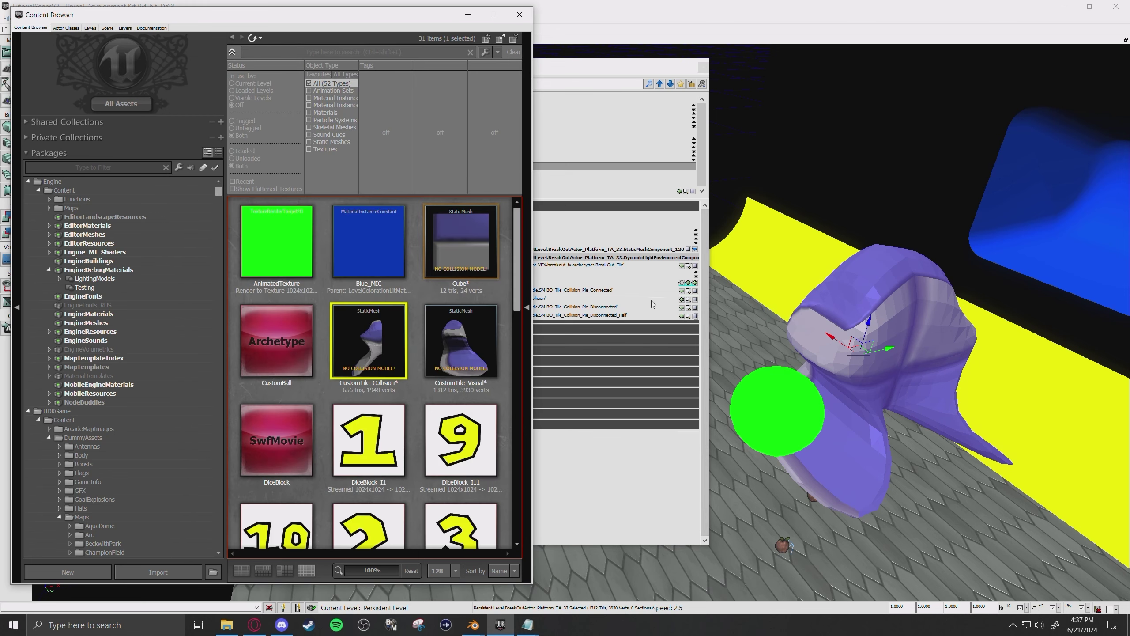
left_click(631, 292)
left_click(303, 38)
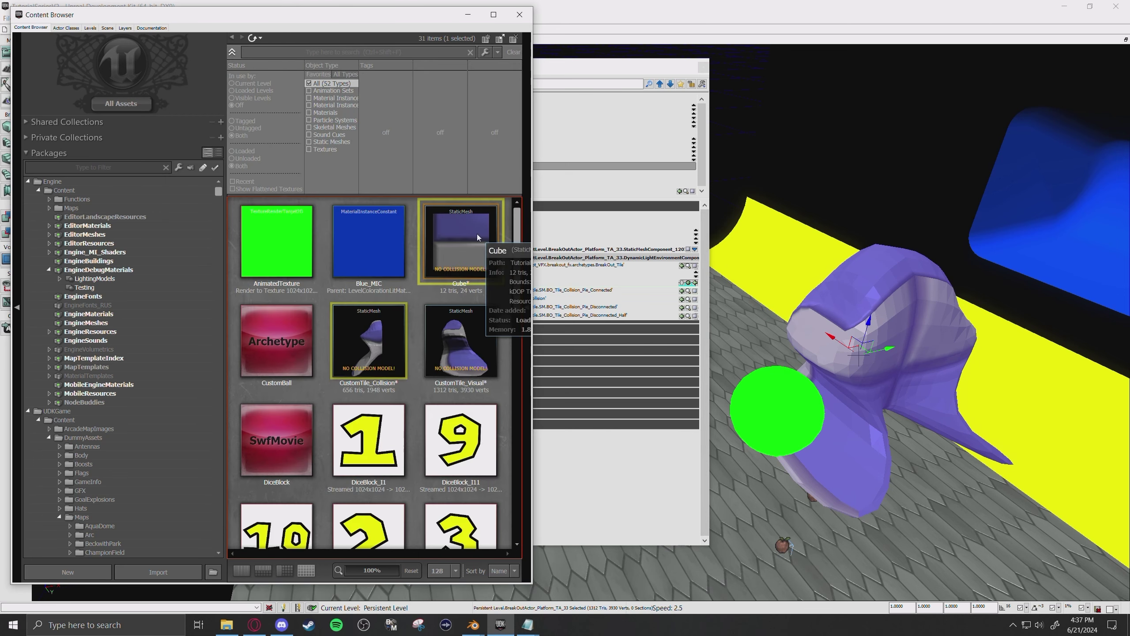
double_click(462, 241)
left_click_drag(534, 289, 560, 277)
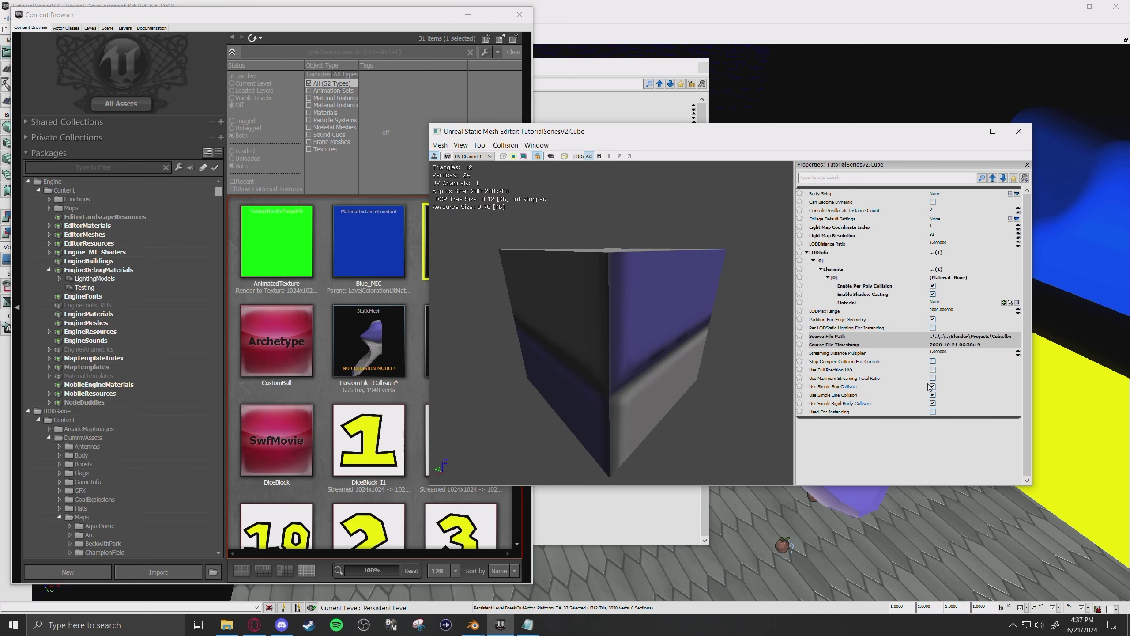
left_click(1019, 131)
left_click(682, 290)
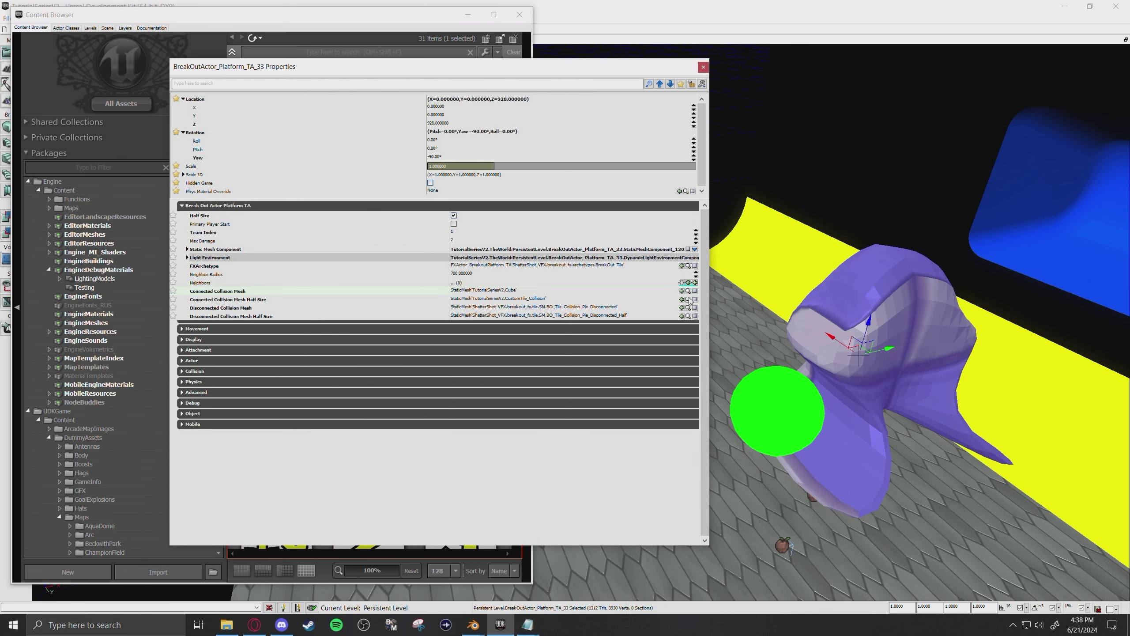
Filter the half tile's properties by "shad" to review its shadow settings, and close the properties
right_click_drag(757, 324, 409, 323)
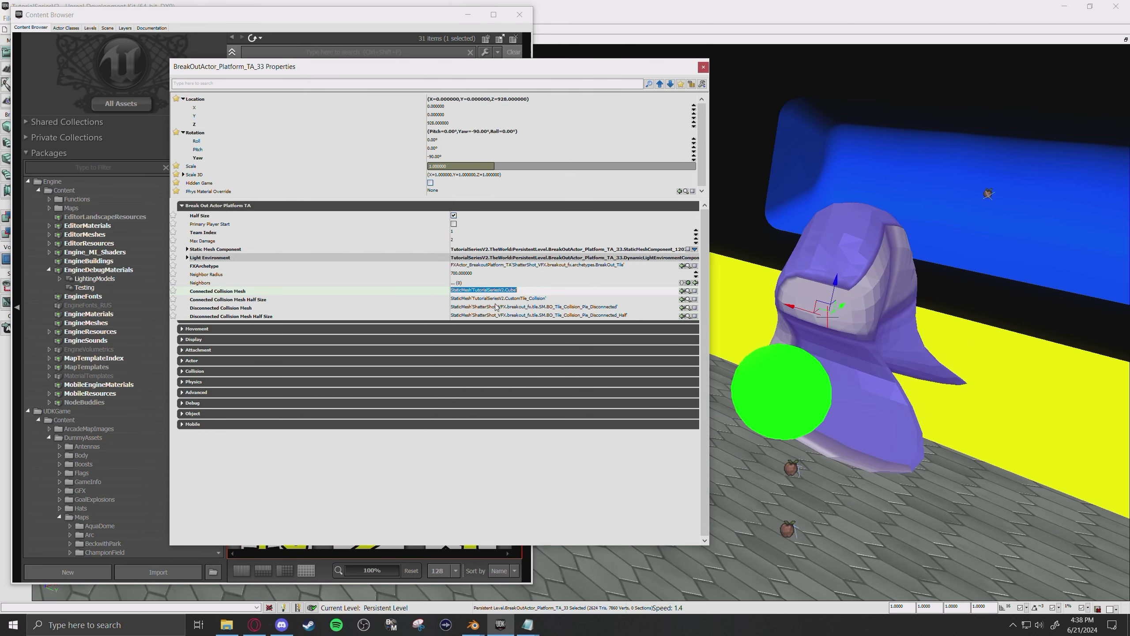
right_click_drag(766, 277, 899, 272)
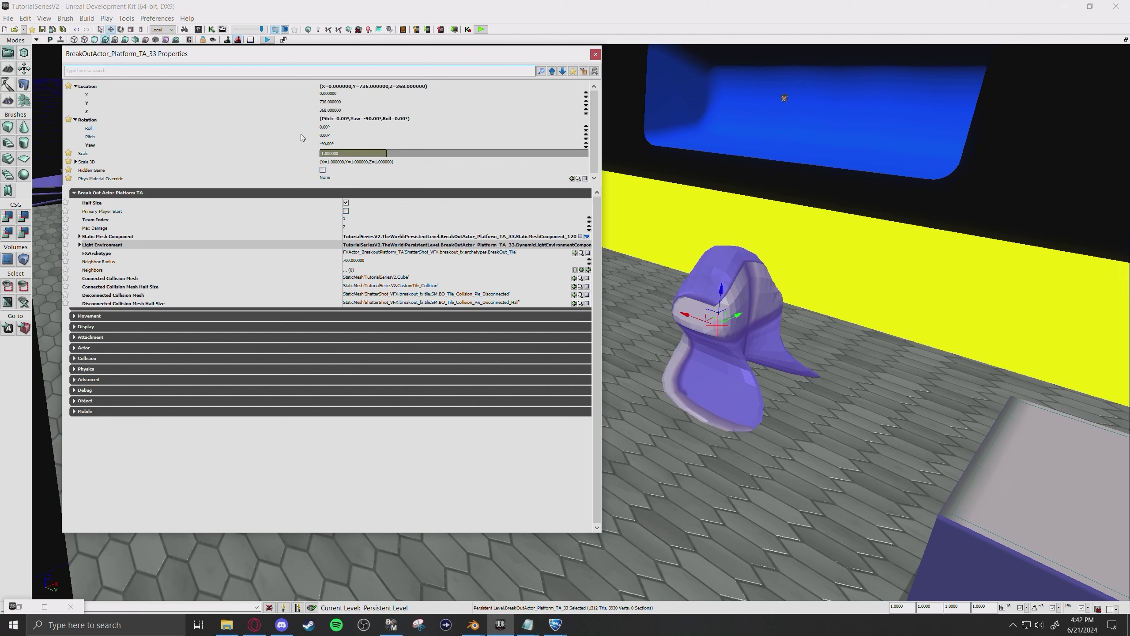
type("shad")
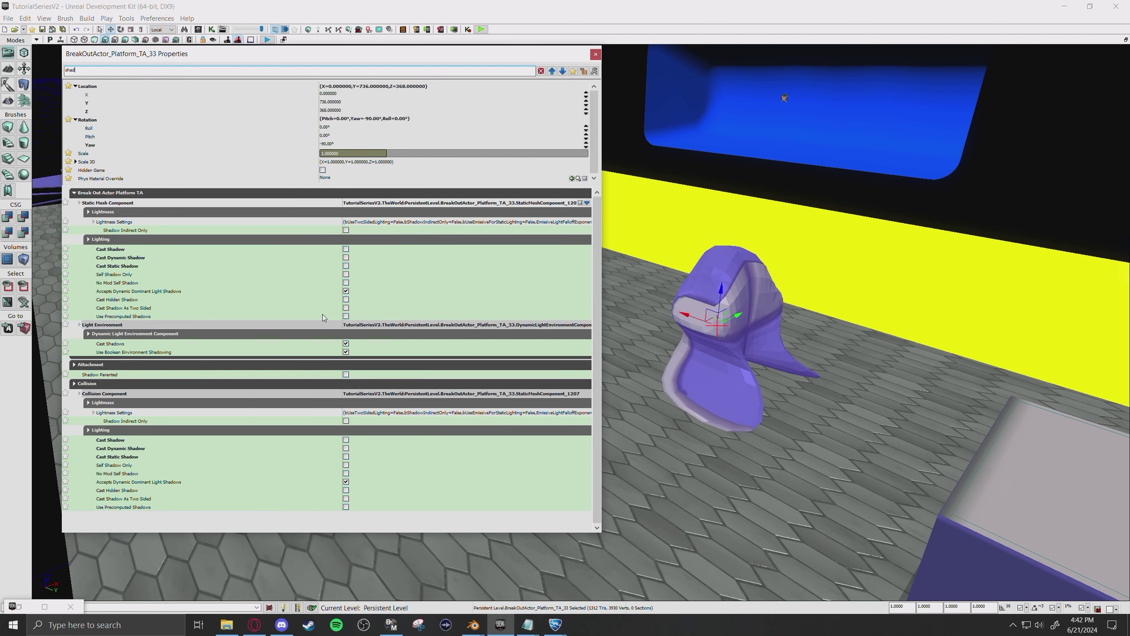
left_click(596, 55)
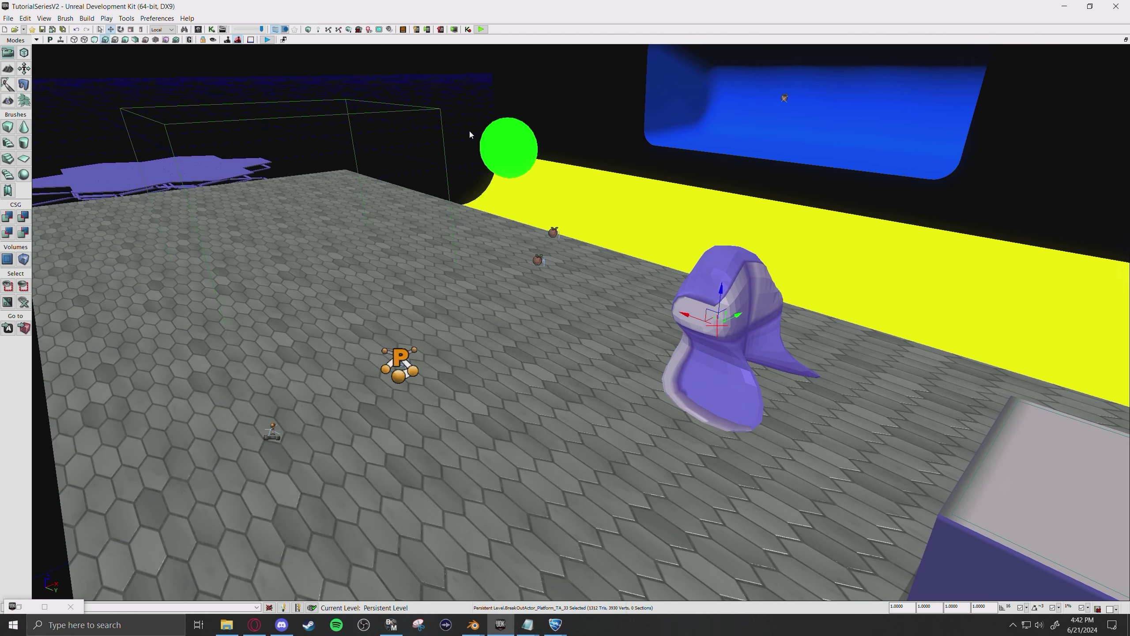
Move the custom half tile down toward the floor, to about Y 736 and Z 368
right_click_drag(472, 134, 534, 143)
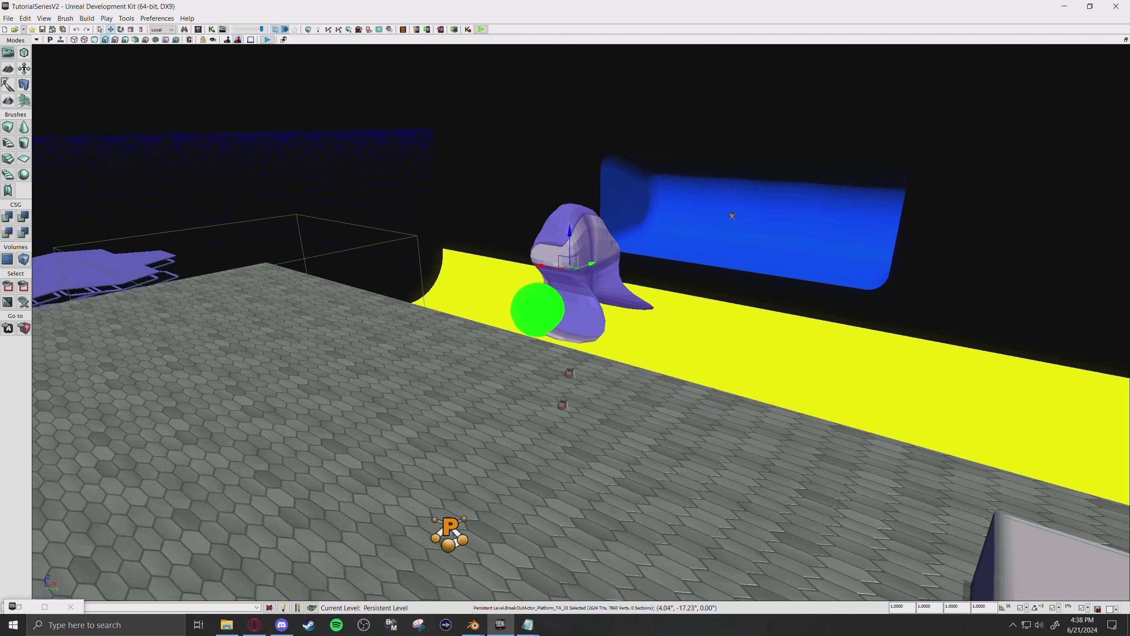
right_click_drag(520, 177, 512, 169)
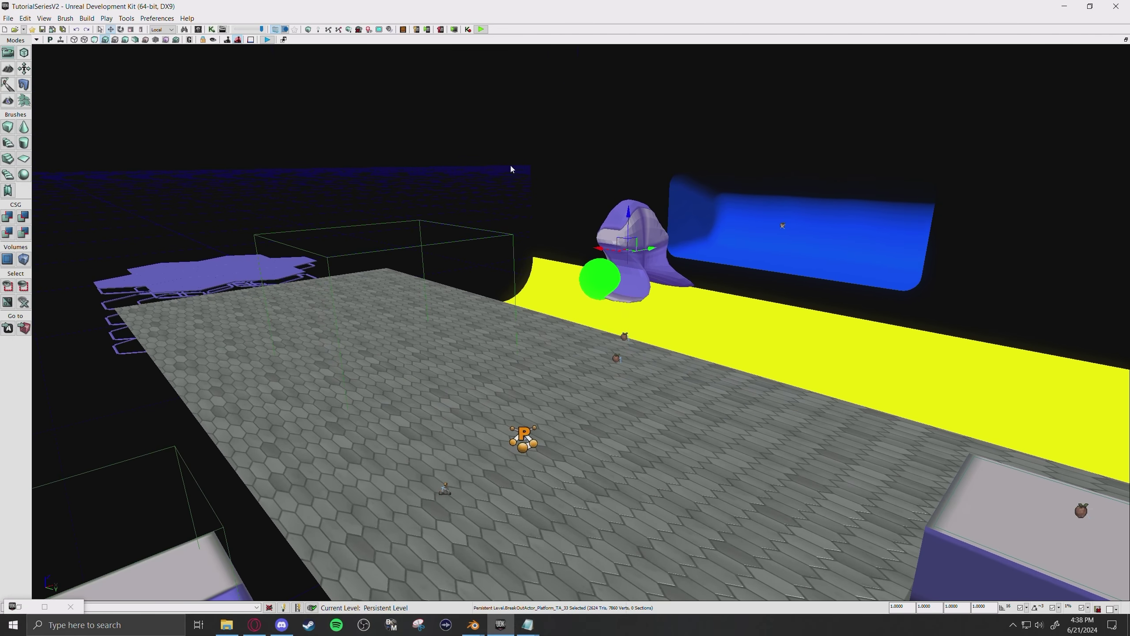
left_click_drag(626, 207, 719, 396)
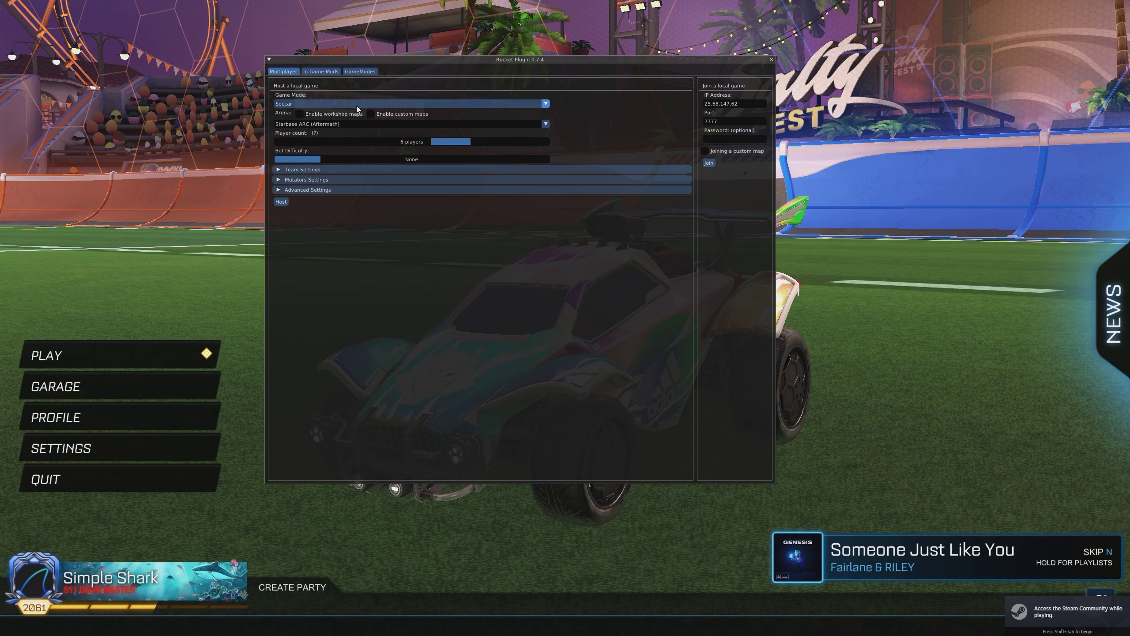
In Rocket League's Rocket Plugin, set the local game's mode to Dropshot and the arena to Utopia Retro
left_click(356, 106)
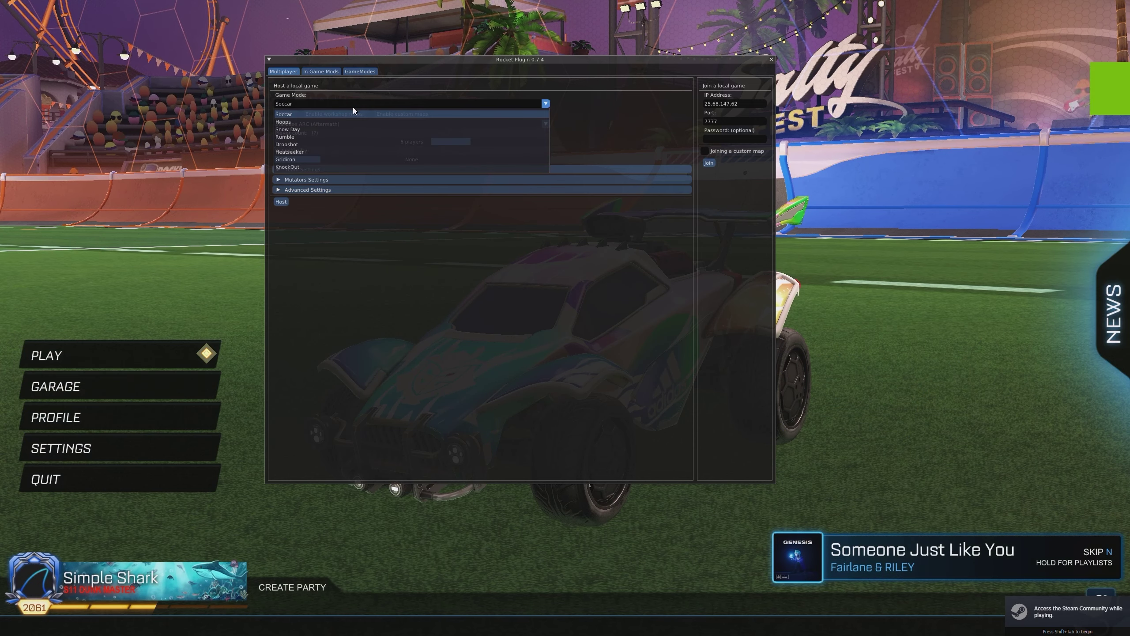
left_click(323, 144)
left_click(316, 125)
type("retr")
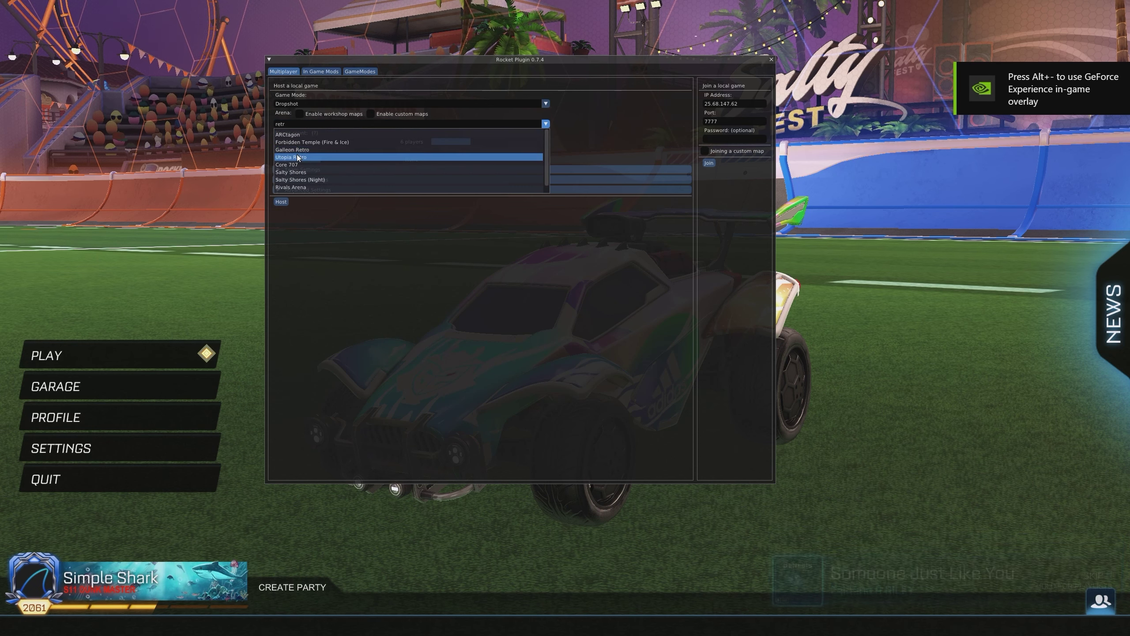
left_click(297, 179)
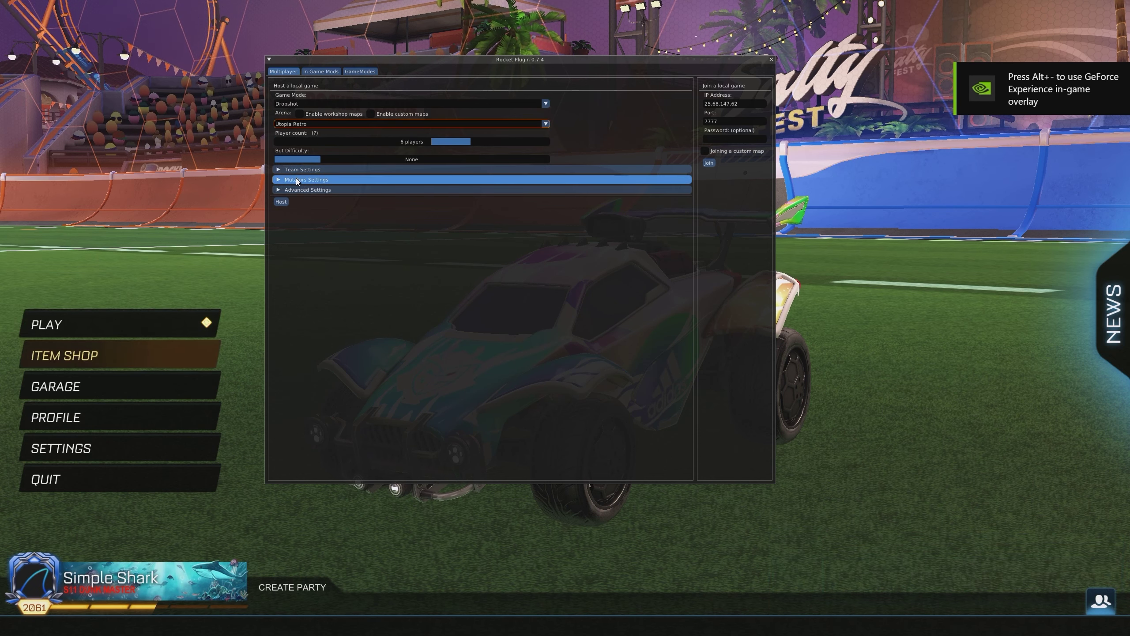
Set the Boosts Amount mutator to Unlimited and host the local game
left_click(297, 179)
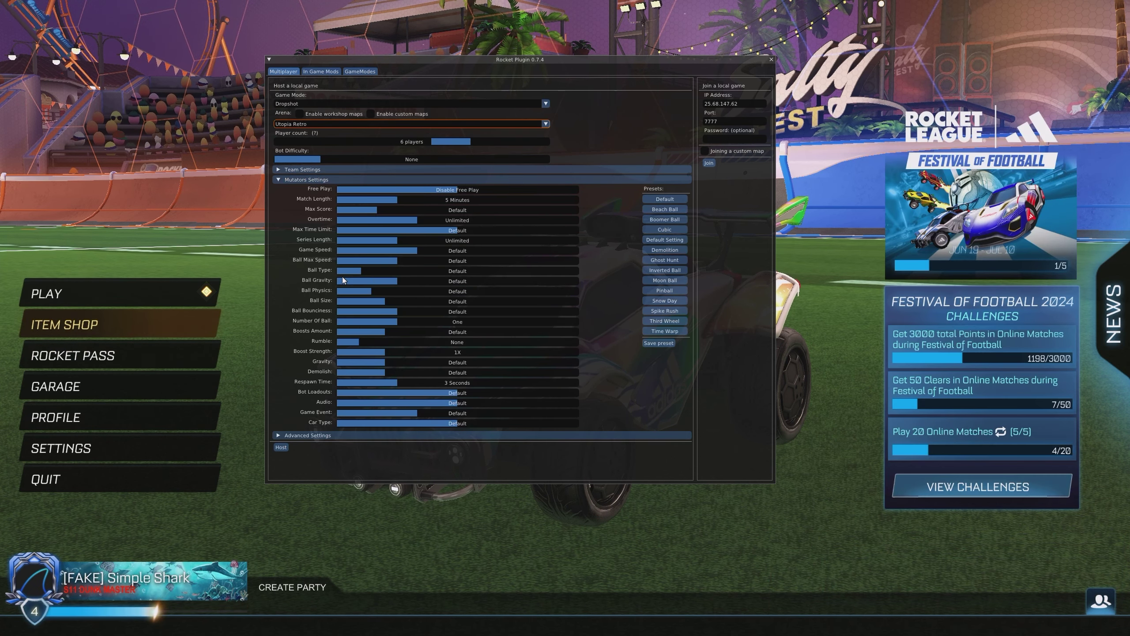
left_click_drag(353, 332, 484, 335)
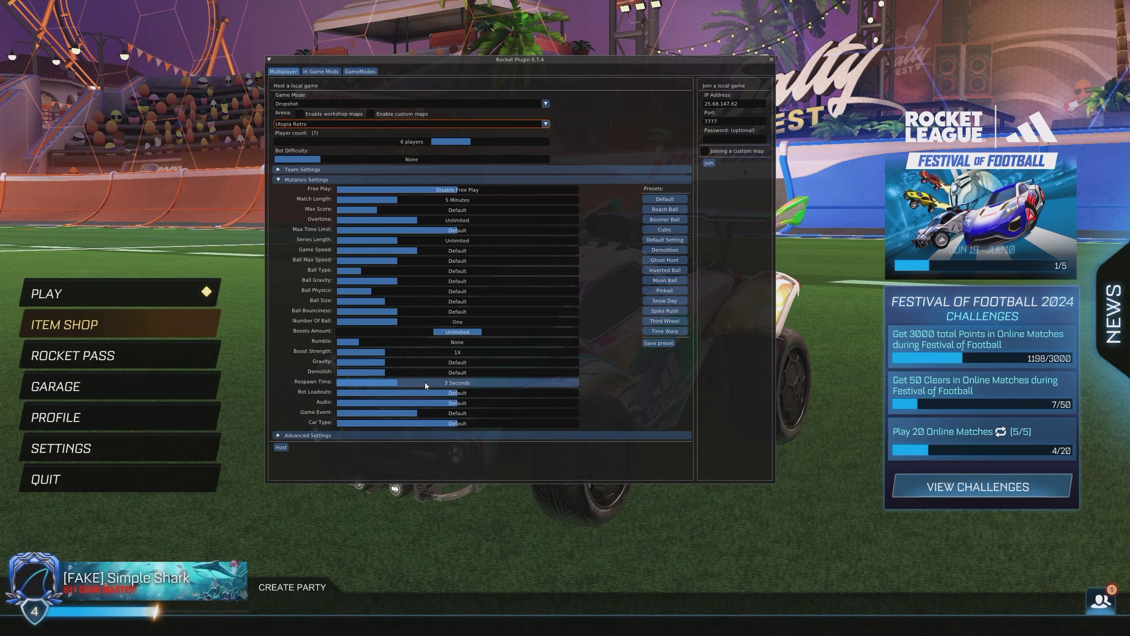
left_click(281, 447)
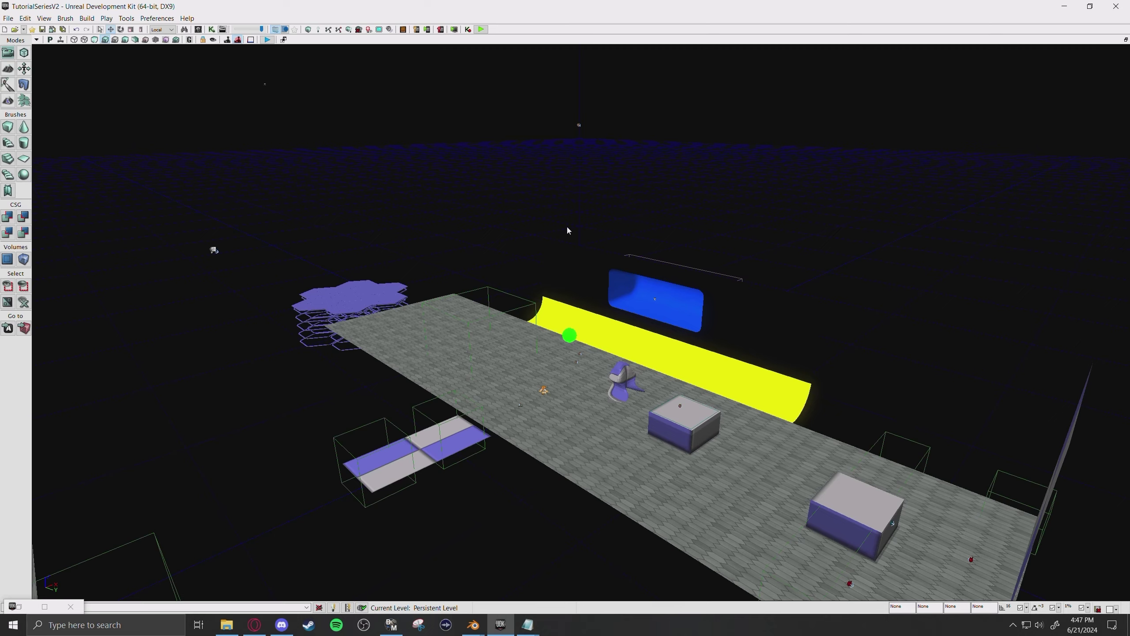
Back in UDK, examine a hexagonal platform tile's Half Size option and its connected and disconnected collision mesh properties
right_click_drag(568, 230, 584, 304)
key("w")
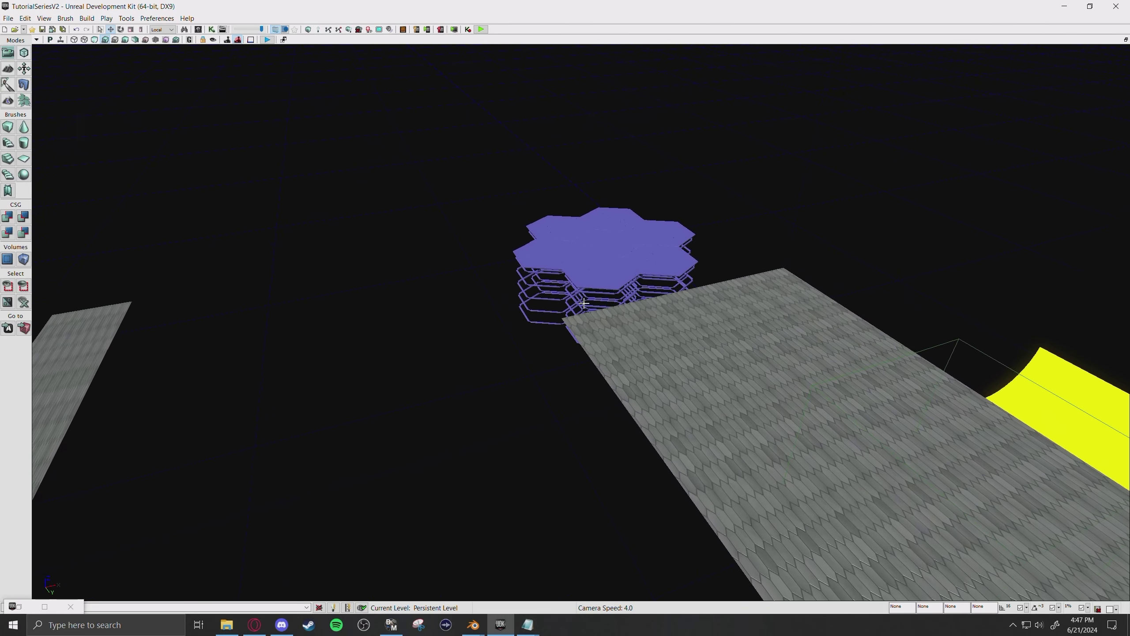
double_click(584, 304)
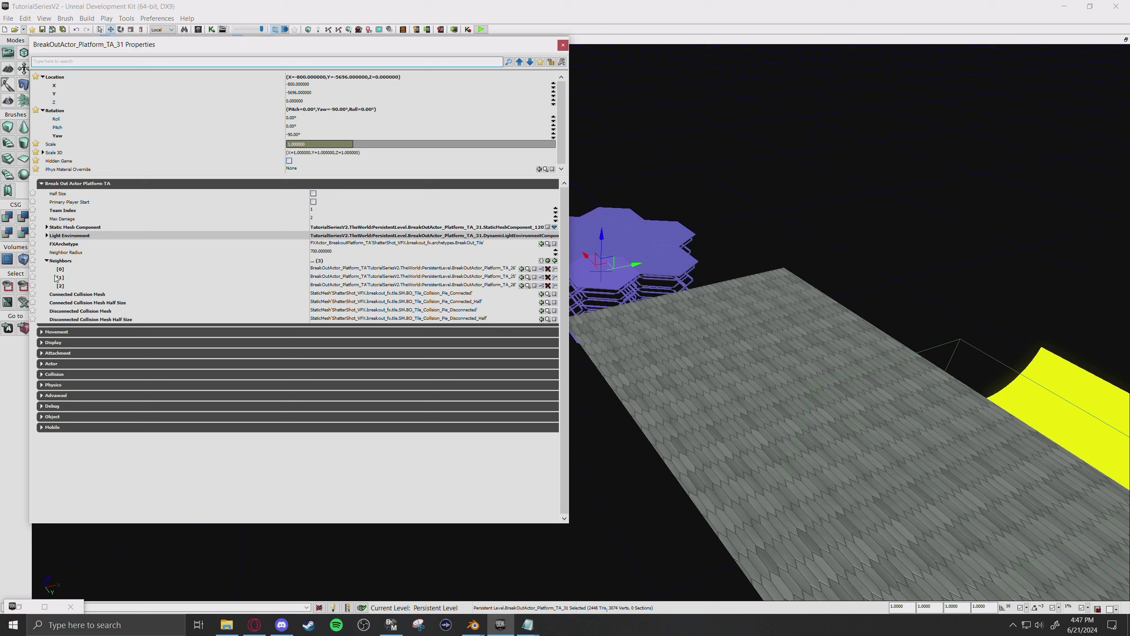
left_click(54, 269)
left_click(55, 261)
left_click(79, 269)
left_click(83, 278)
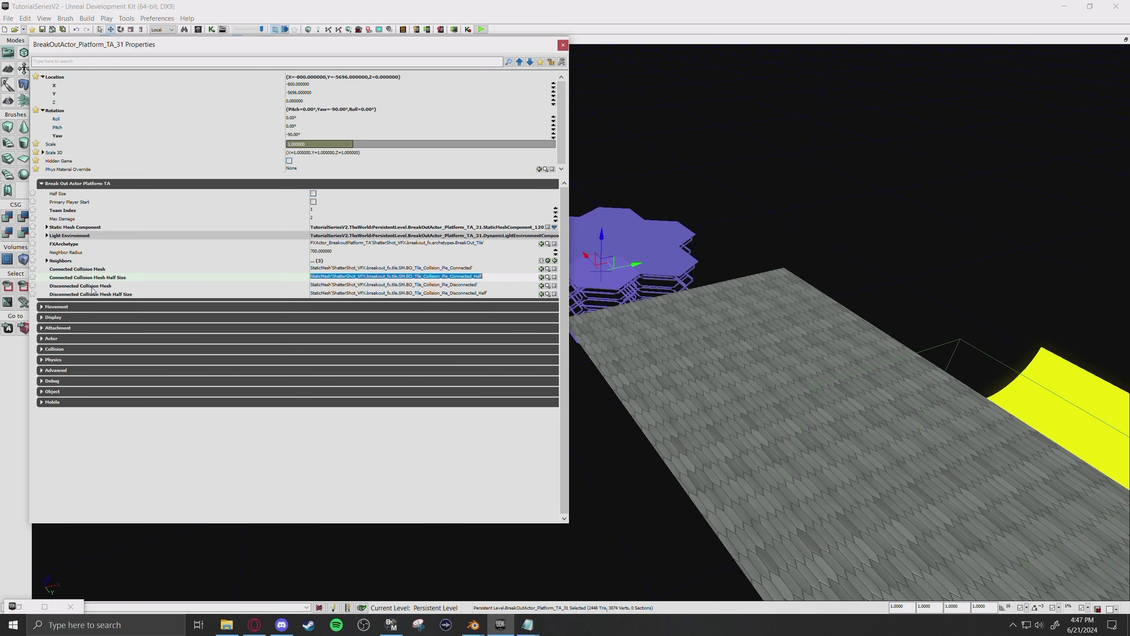
left_click(93, 287)
left_click(94, 295)
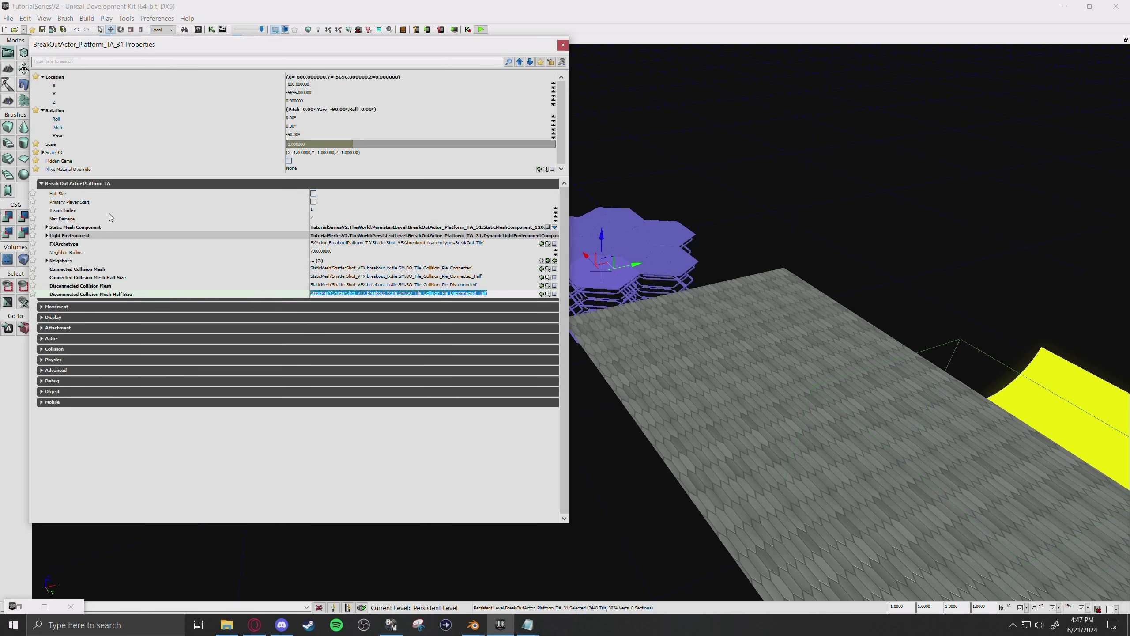
left_click(68, 195)
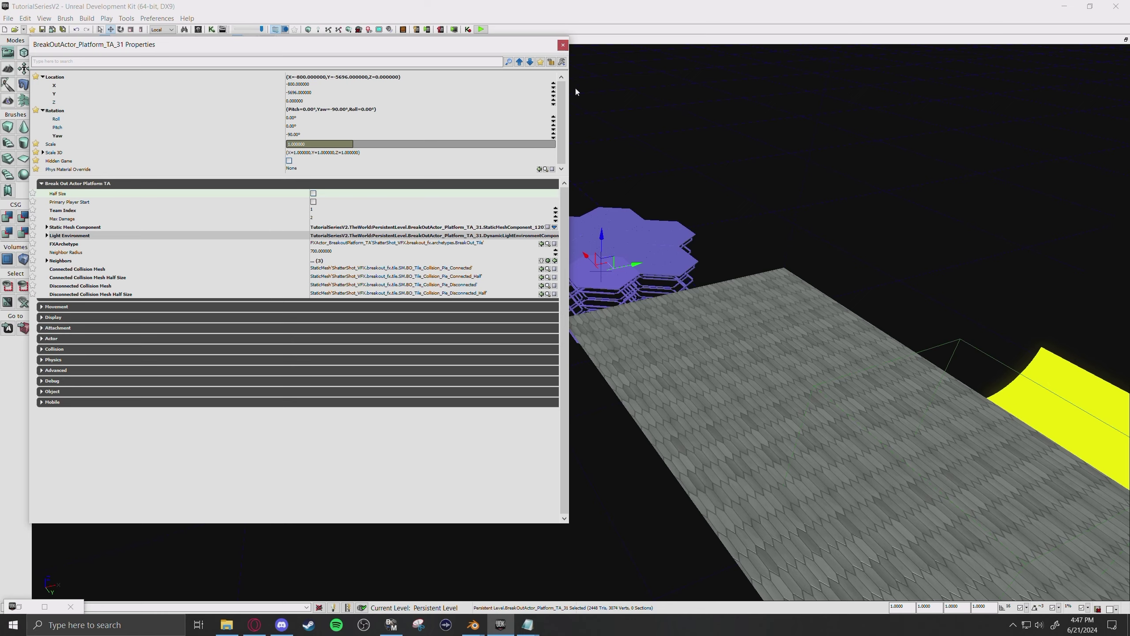
left_click(564, 45)
left_click(601, 271)
right_click_drag(601, 270, 670, 258)
key("s")
right_click_drag(553, 255, 562, 255)
key("w")
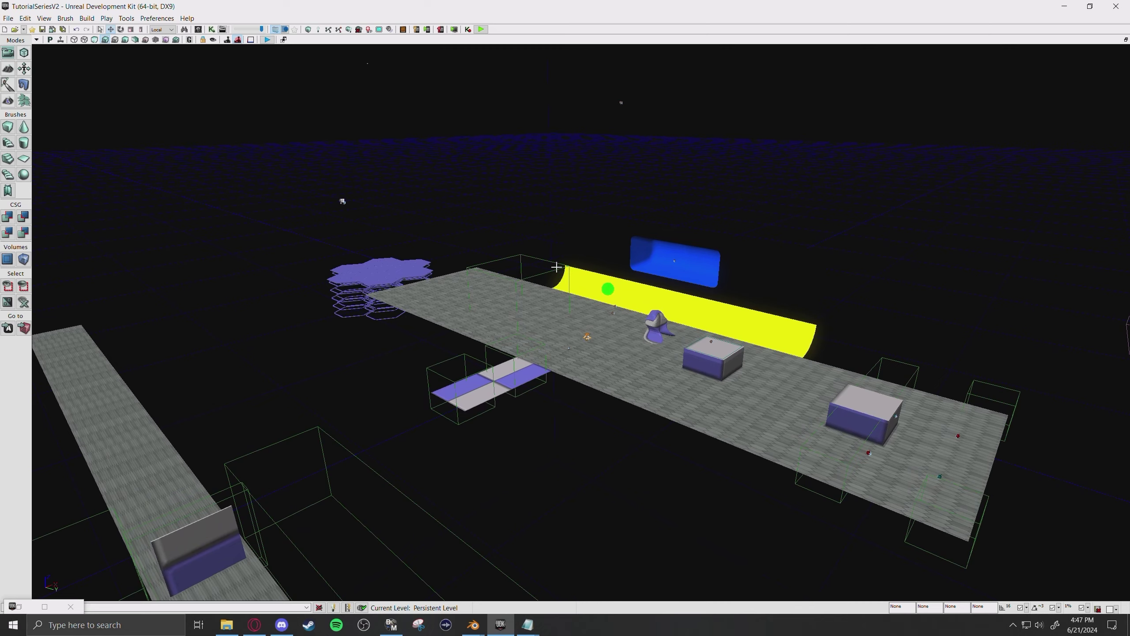
key("w")
key("s")
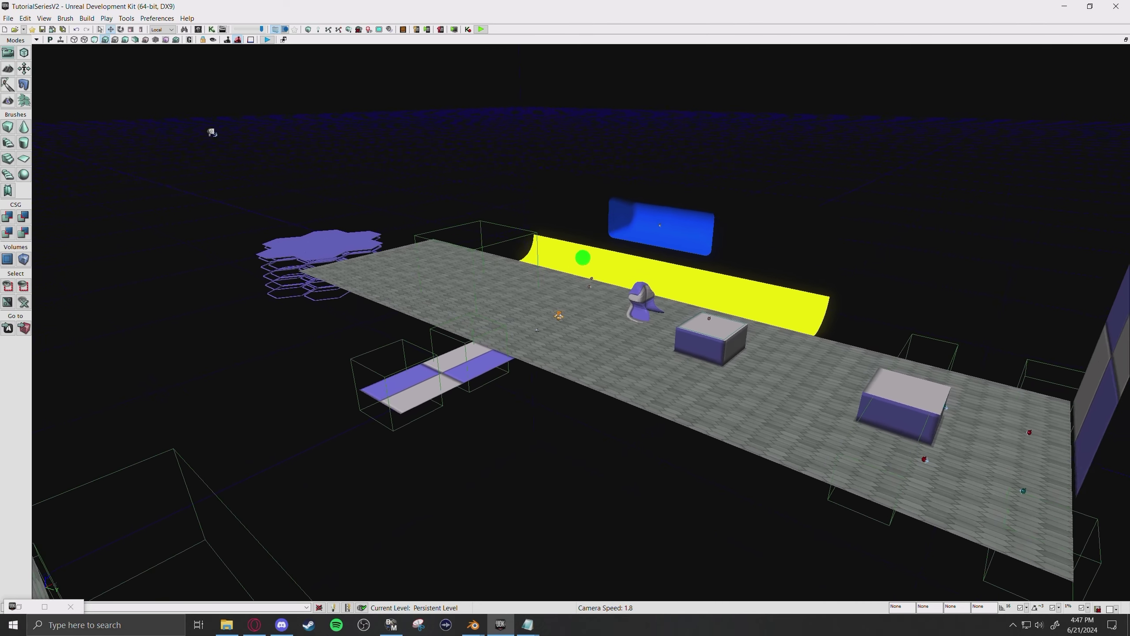